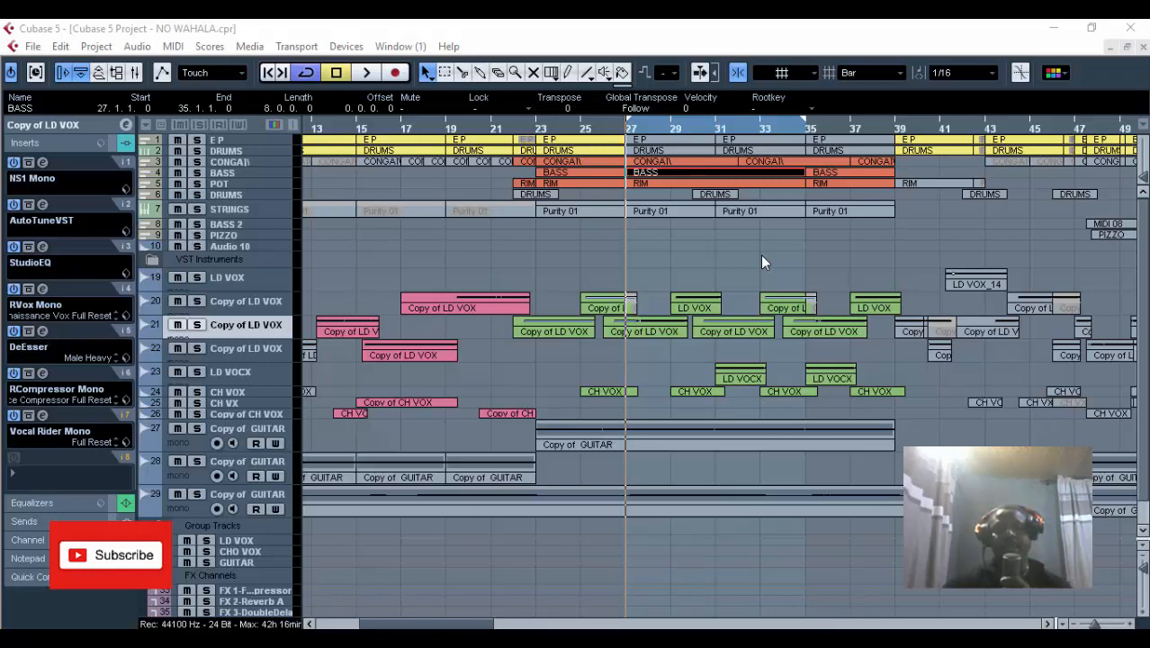
Step: Play the full mix from bar 27 as a reference, stop it, and return the cursor to bar 27
{"action": "left_click", "coordinate": [758, 254]}
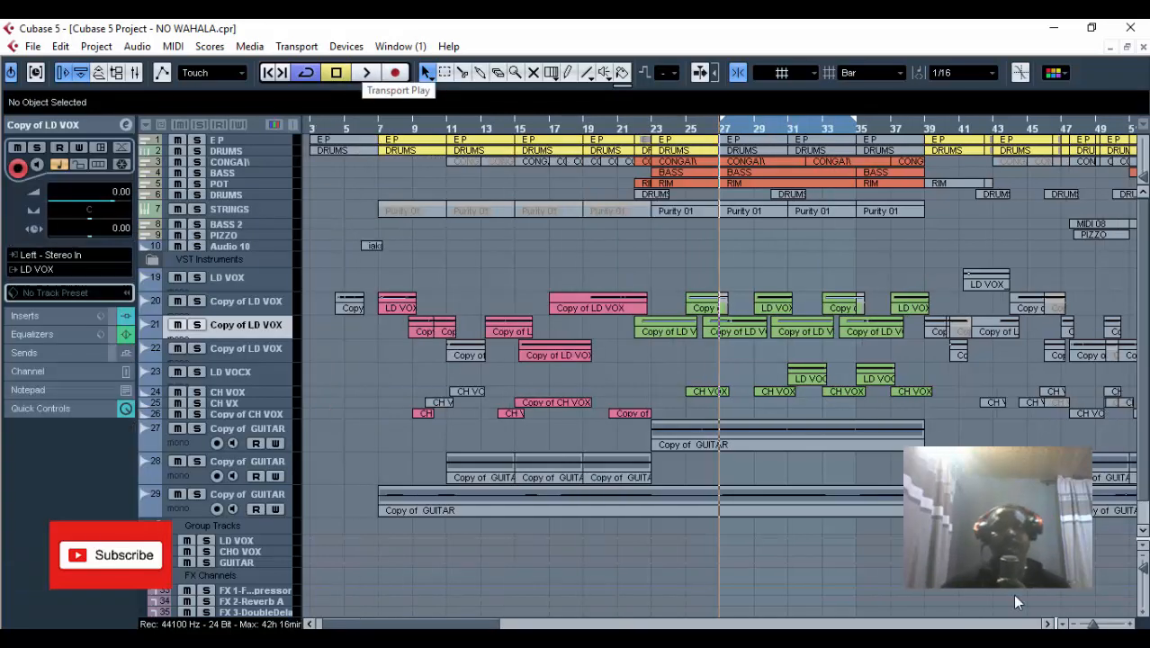
{"action": "left_click_drag", "start_coordinate": [1092, 623], "coordinate": [1094, 624]}
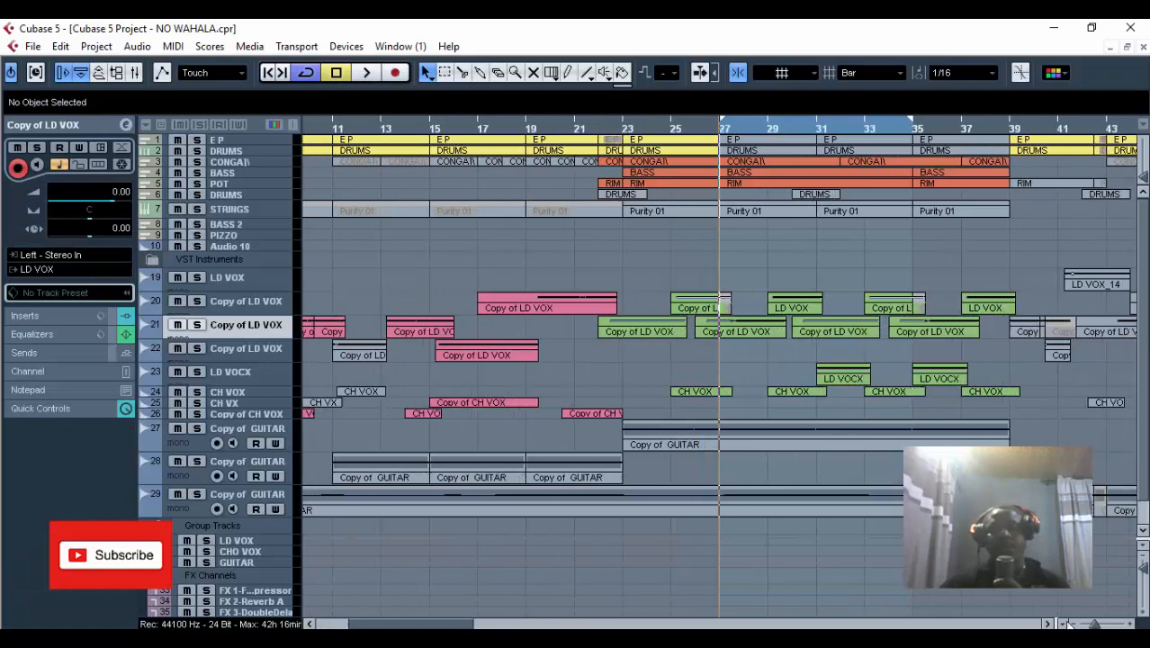
{"action": "left_click", "coordinate": [365, 75]}
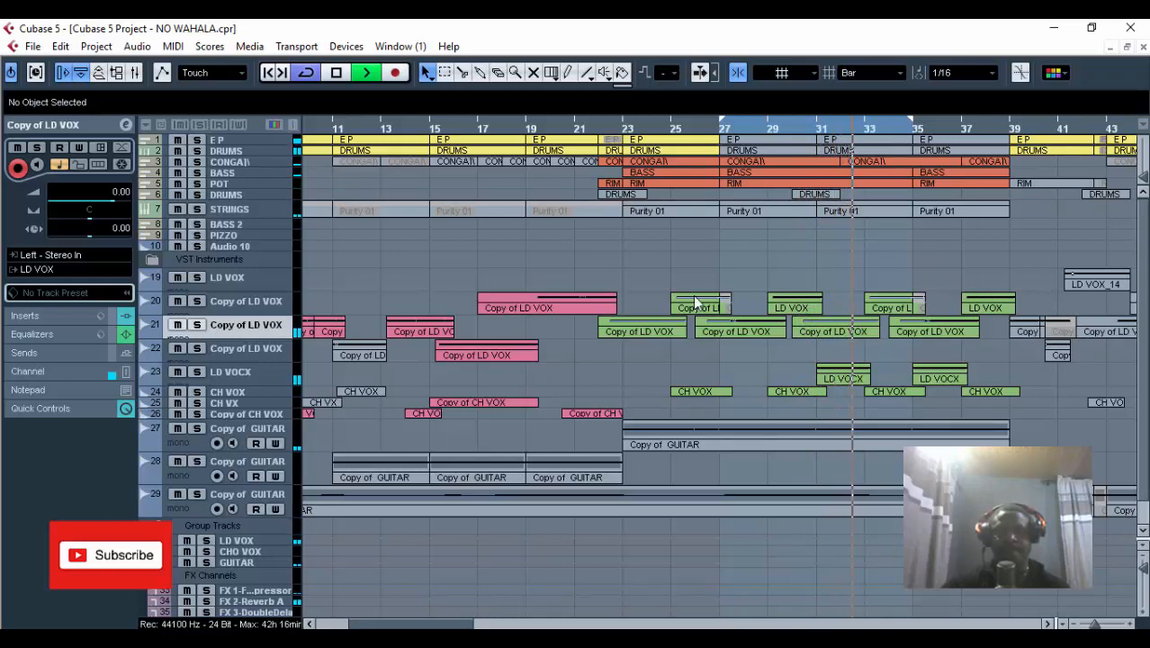
{"action": "left_click", "coordinate": [335, 74]}
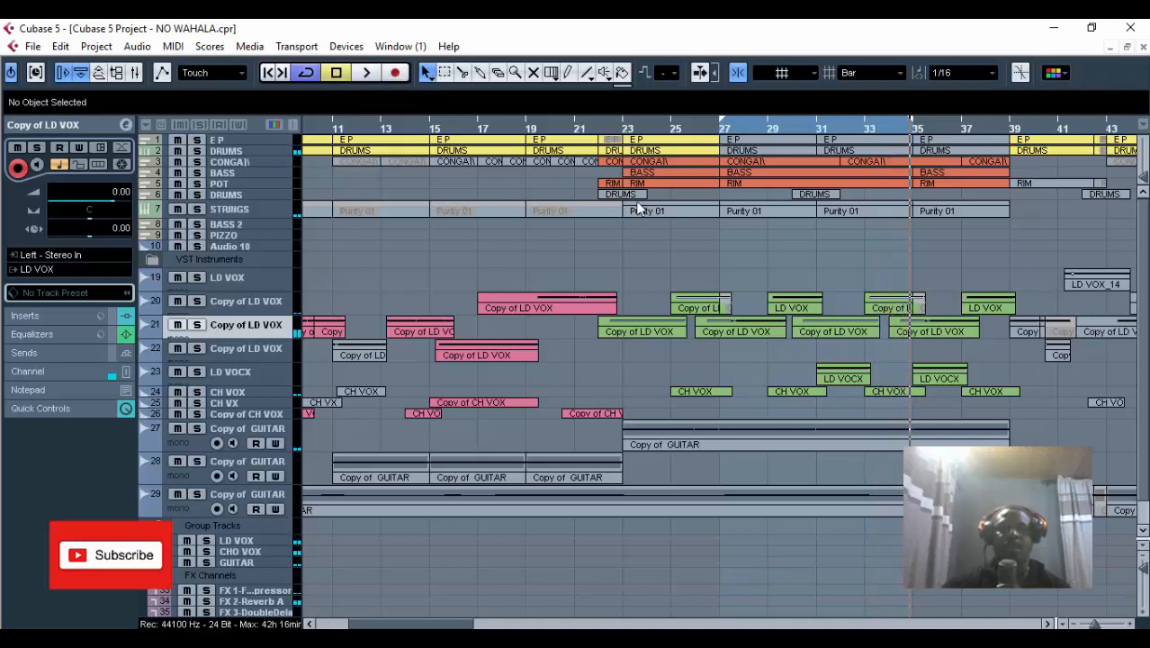
{"action": "left_click", "coordinate": [720, 132]}
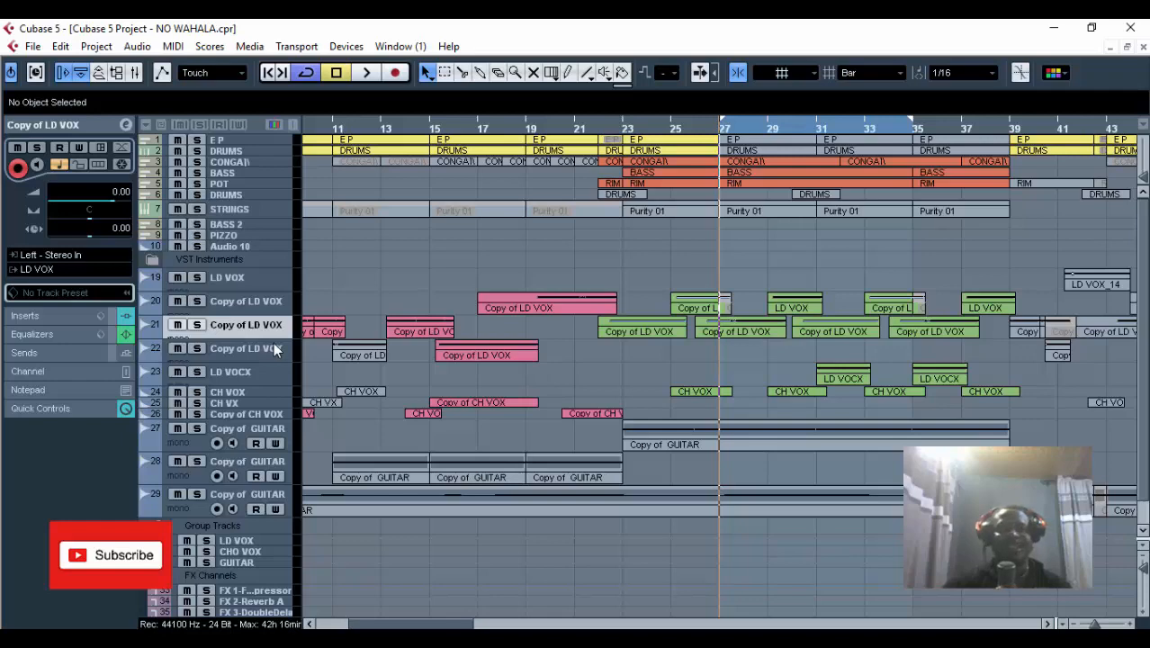
Step: Solo the Copy of LD VOX track 21 and load the Smooth Ride preset in its Vocal Rider Mono insert during playback
{"action": "left_click", "coordinate": [1144, 568]}
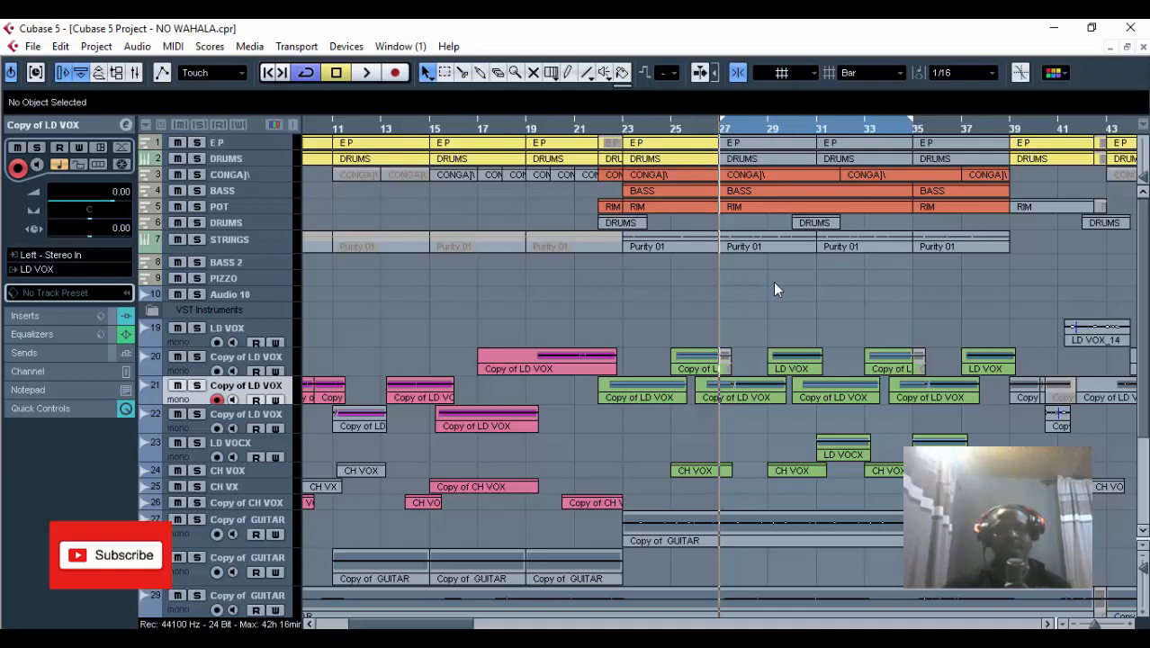
{"action": "scroll", "coordinate": [737, 288], "scroll_direction": "down", "scroll_amount": 3}
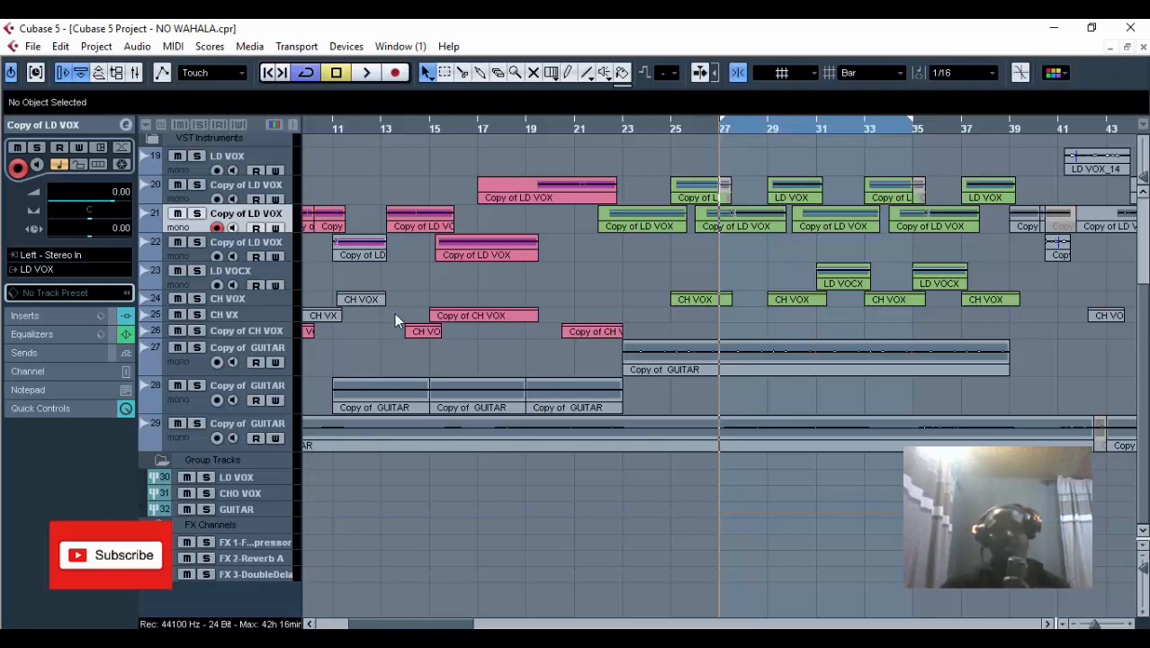
{"action": "left_click", "coordinate": [197, 214]}
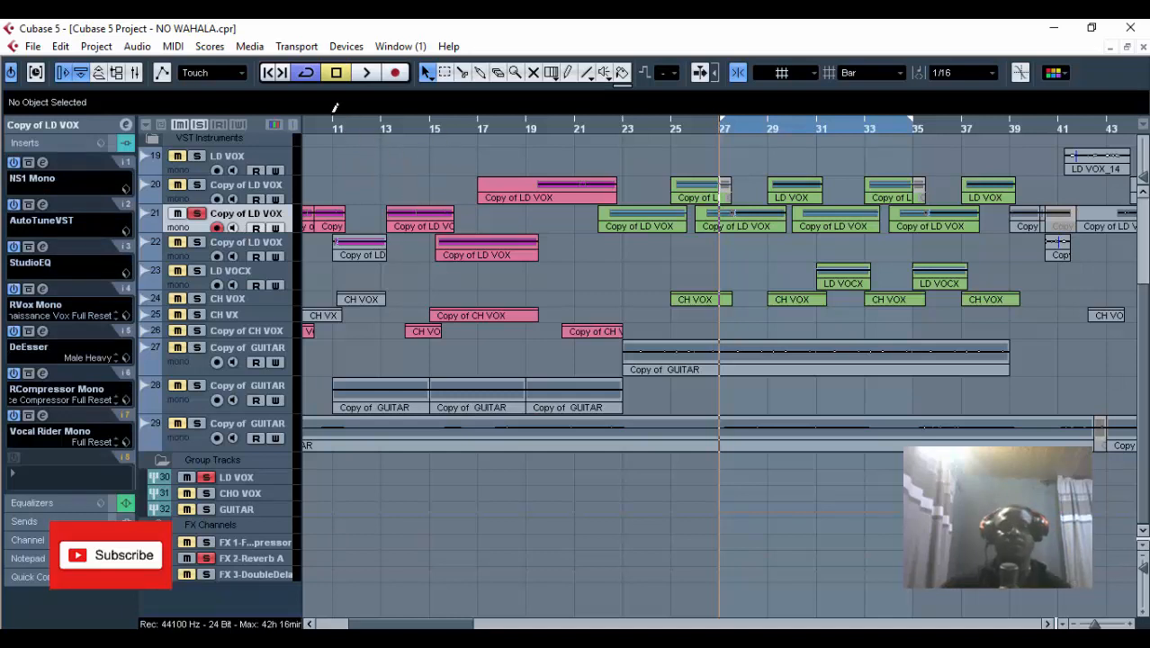
{"action": "left_click", "coordinate": [364, 73]}
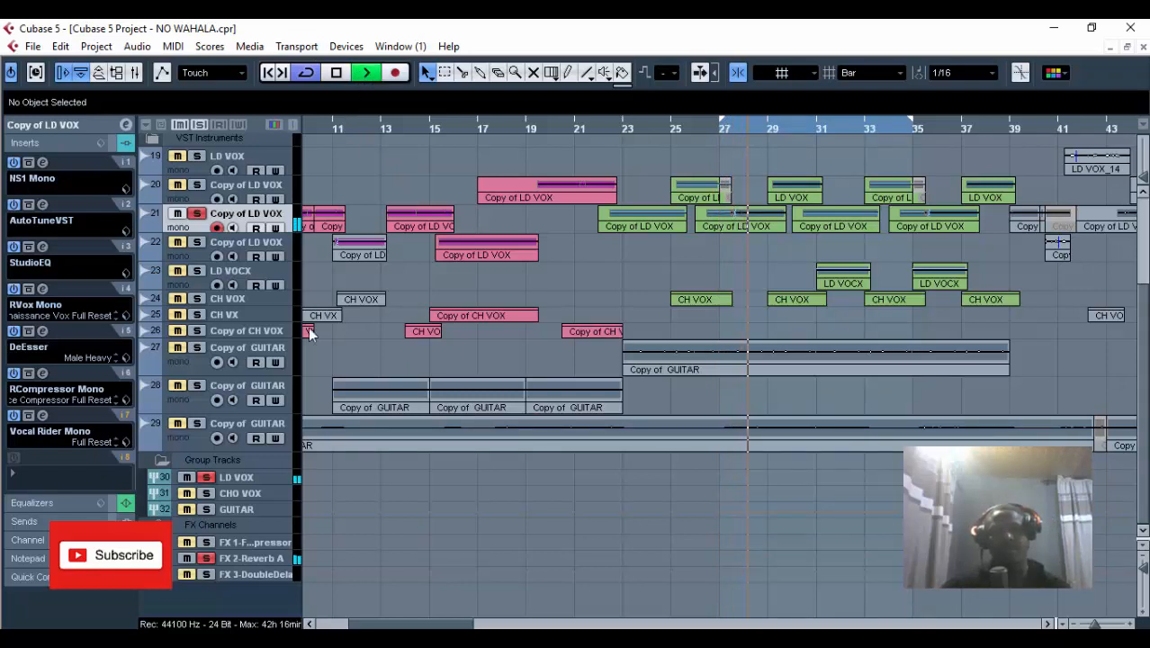
{"action": "left_click", "coordinate": [81, 445]}
{"action": "left_click", "coordinate": [40, 234]}
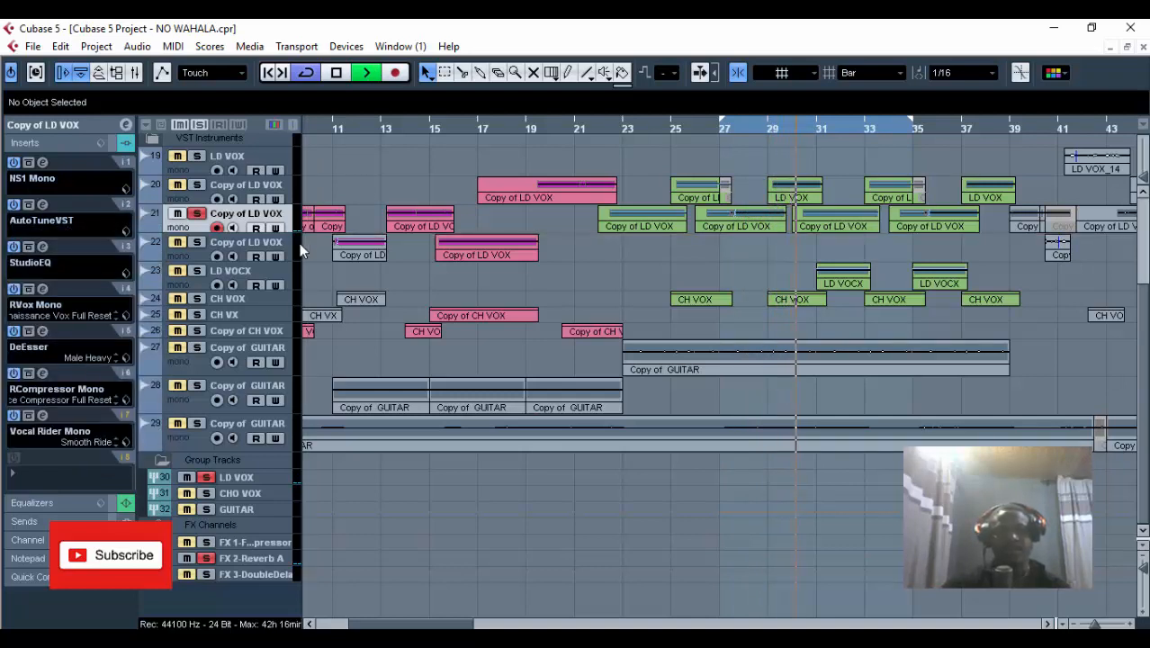
Step: Audition the lead vocal on track 21 in solo from bar 27 with its full insert chain, then return to bar 27
{"action": "left_click", "coordinate": [205, 478]}
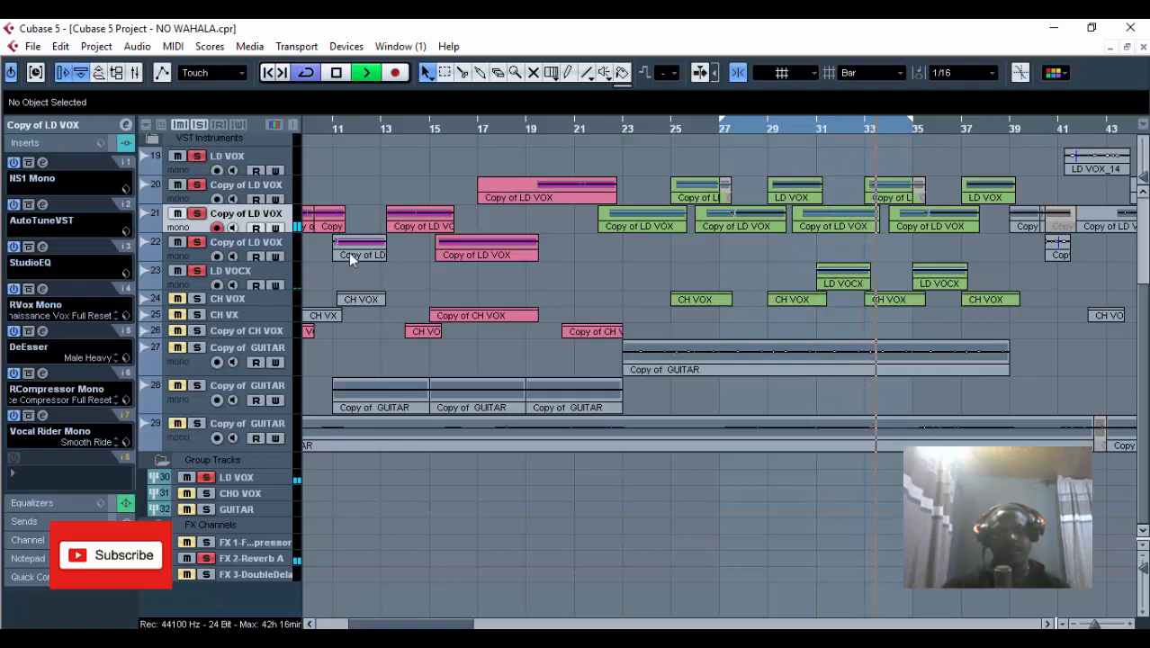
{"action": "left_click", "coordinate": [340, 76]}
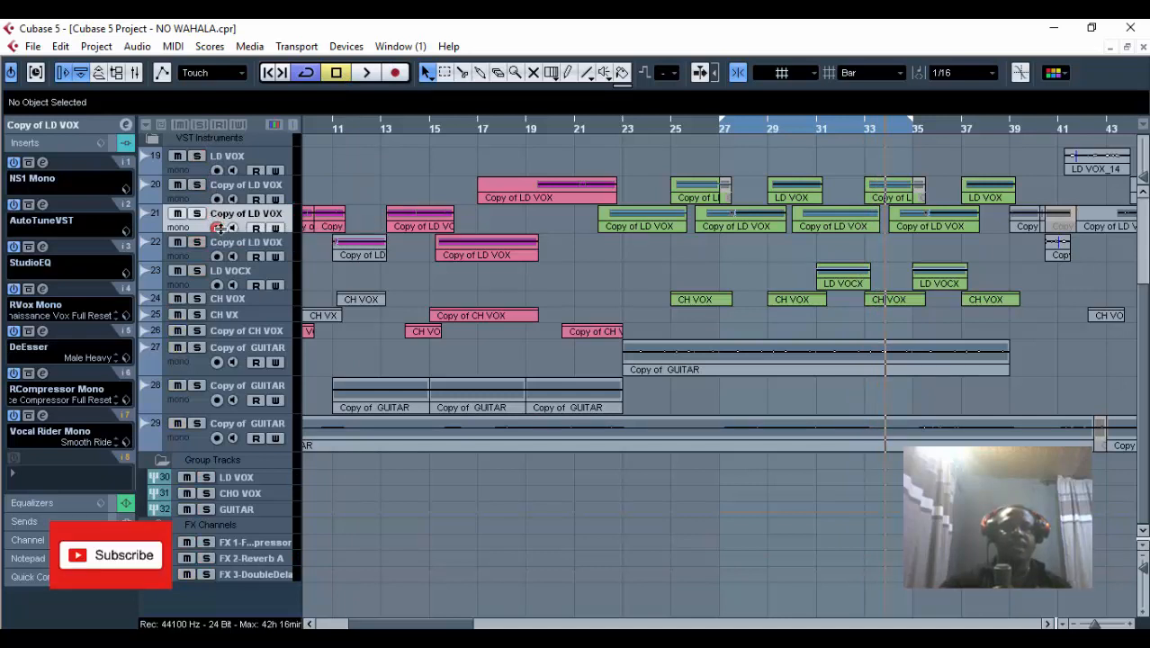
{"action": "left_click", "coordinate": [718, 131]}
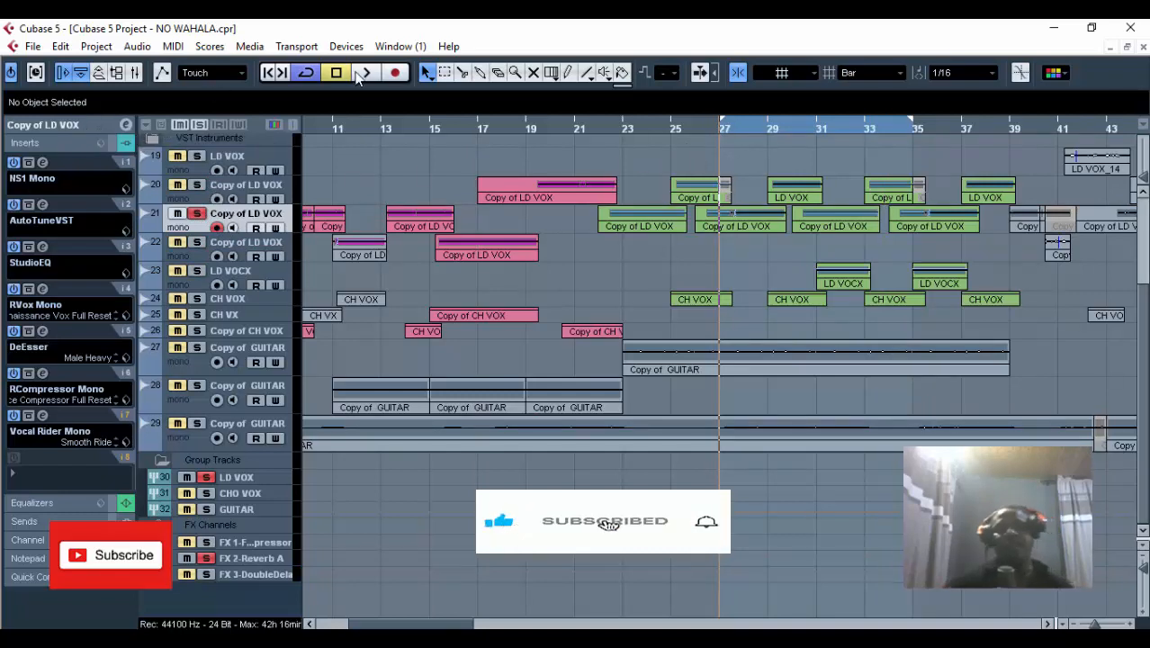
{"action": "left_click", "coordinate": [369, 79]}
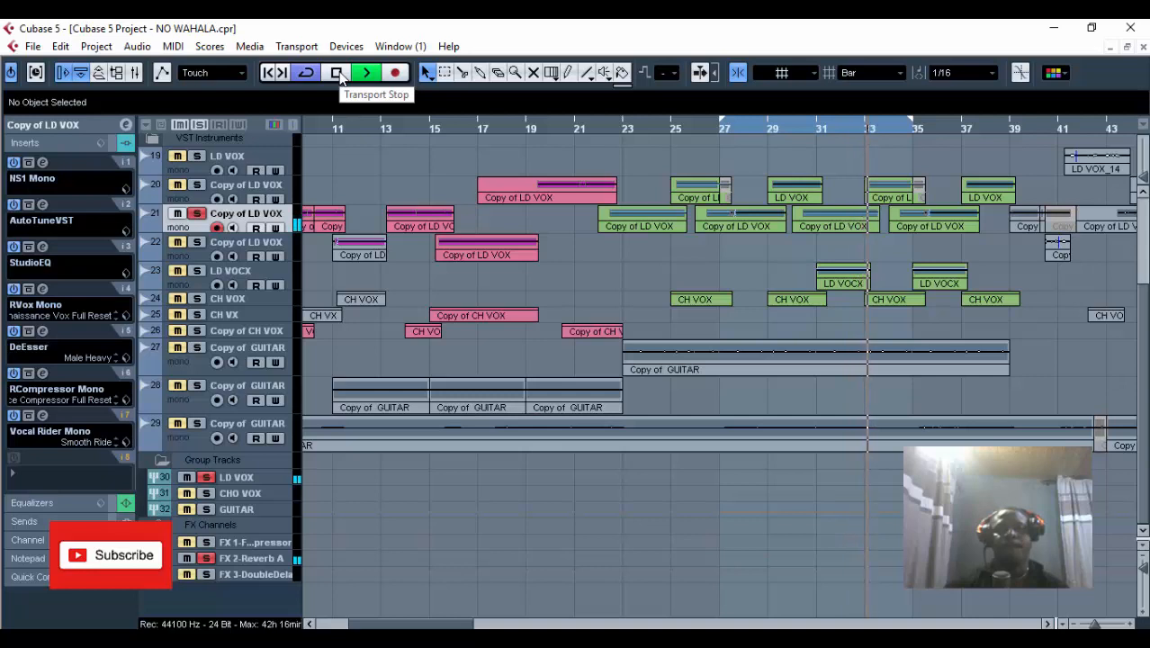
{"action": "left_click", "coordinate": [338, 75]}
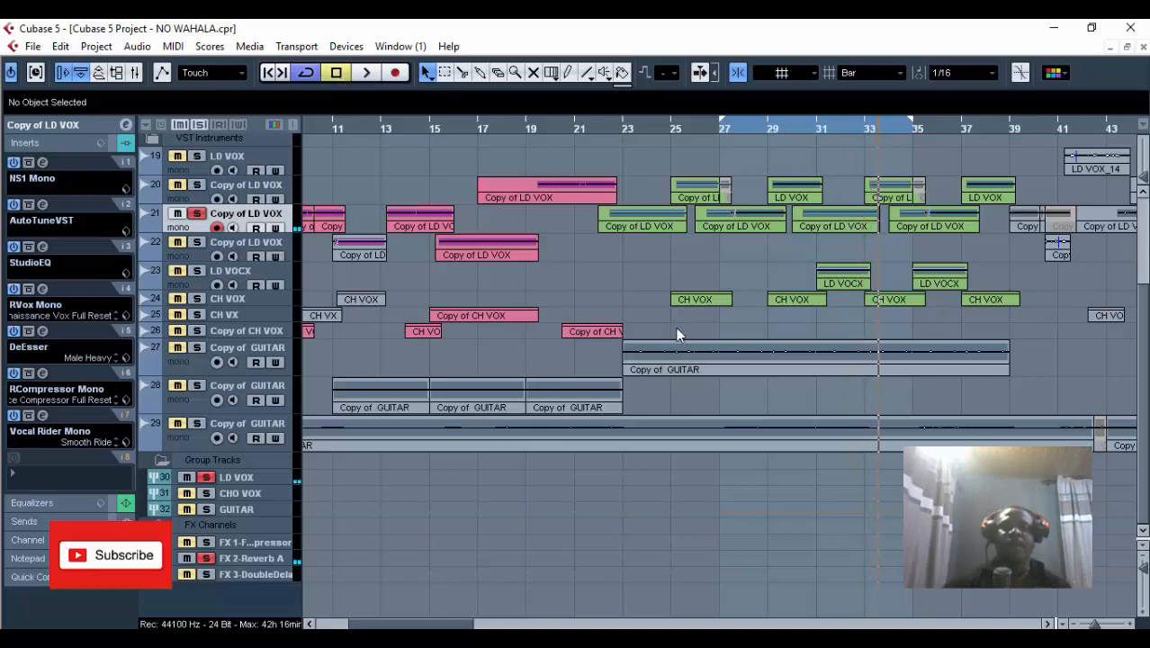
{"action": "left_click", "coordinate": [721, 136]}
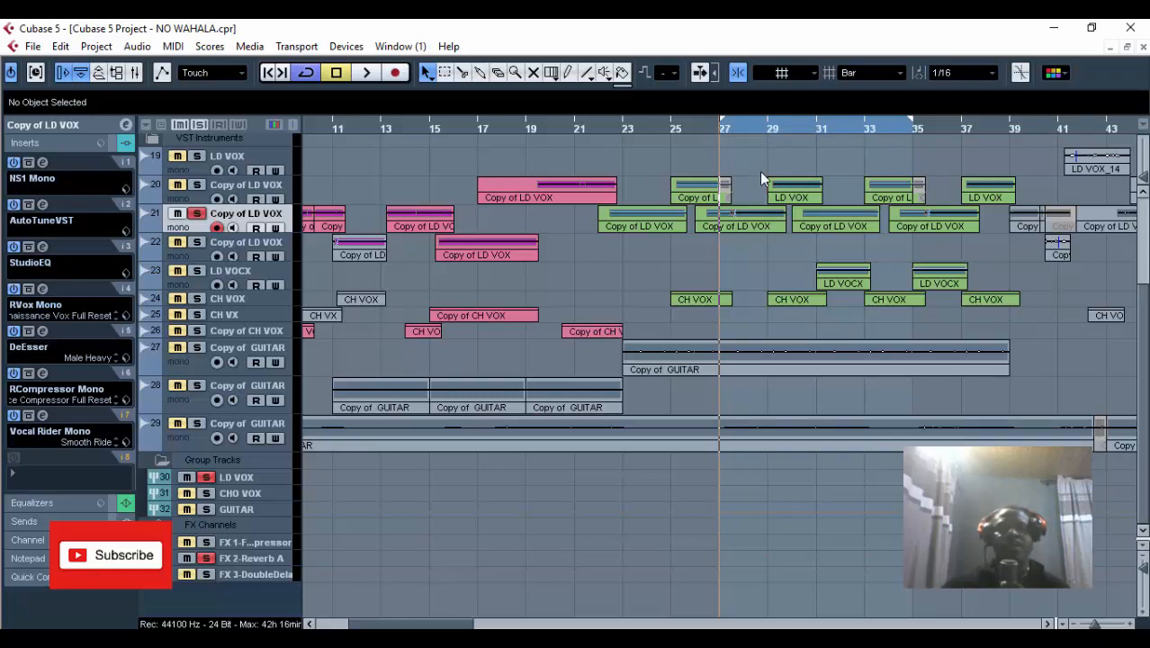
Step: Open the NS1 Mono editor on track 21 and switch off AutoTuneVST, StudioEQ, RVox, DeEsser, RCompressor and Vocal Rider
{"action": "left_click", "coordinate": [43, 163]}
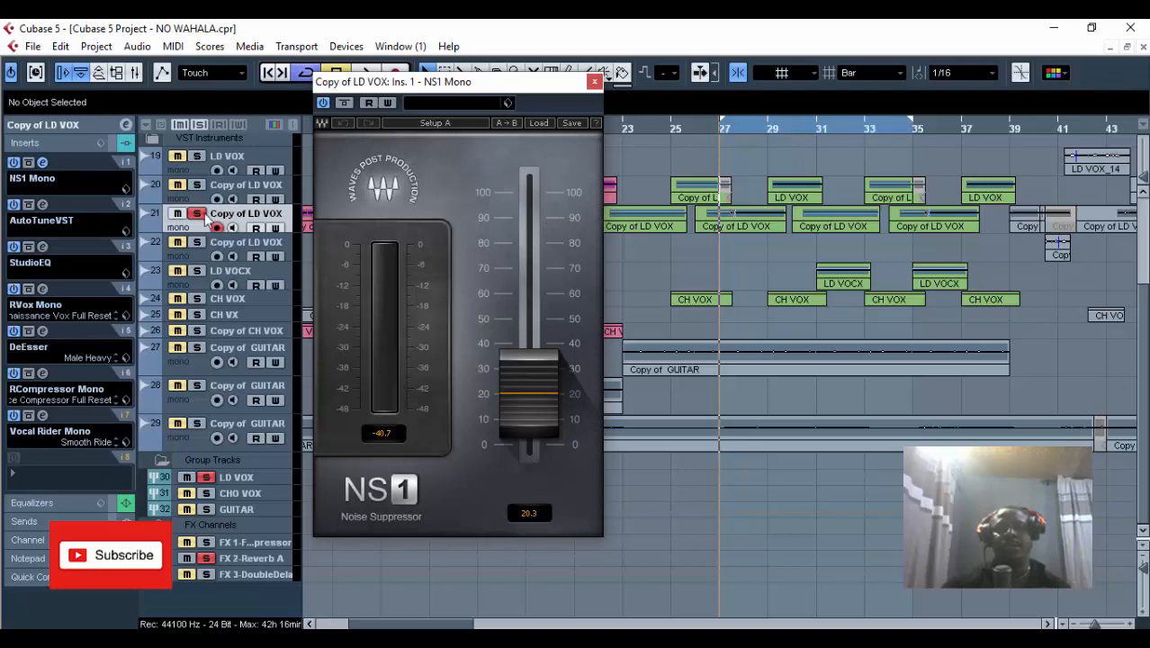
{"action": "left_click", "coordinate": [13, 204]}
{"action": "left_click", "coordinate": [15, 247]}
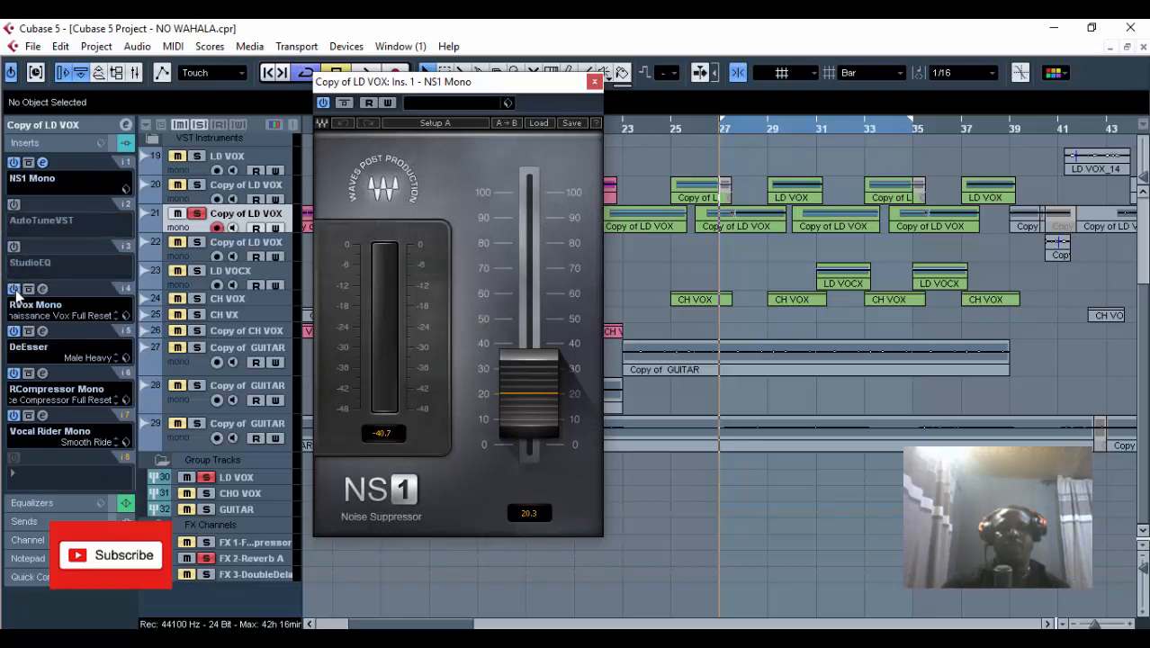
{"action": "left_click", "coordinate": [15, 289]}
{"action": "left_click", "coordinate": [13, 331]}
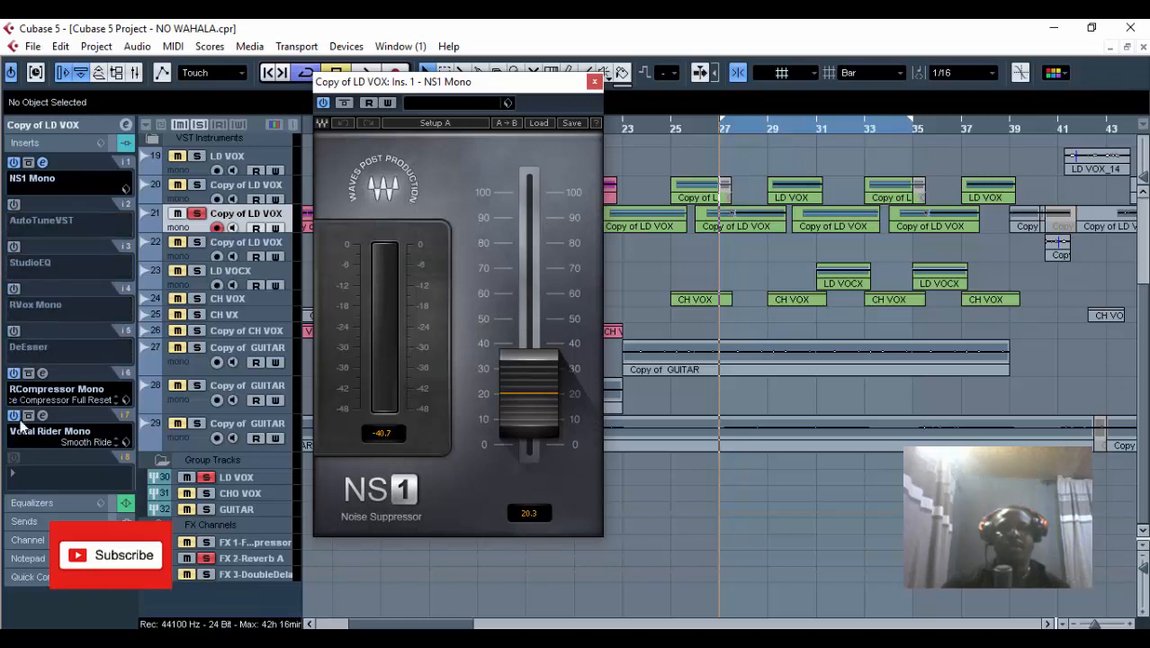
{"action": "left_click", "coordinate": [14, 372]}
{"action": "left_click", "coordinate": [13, 416]}
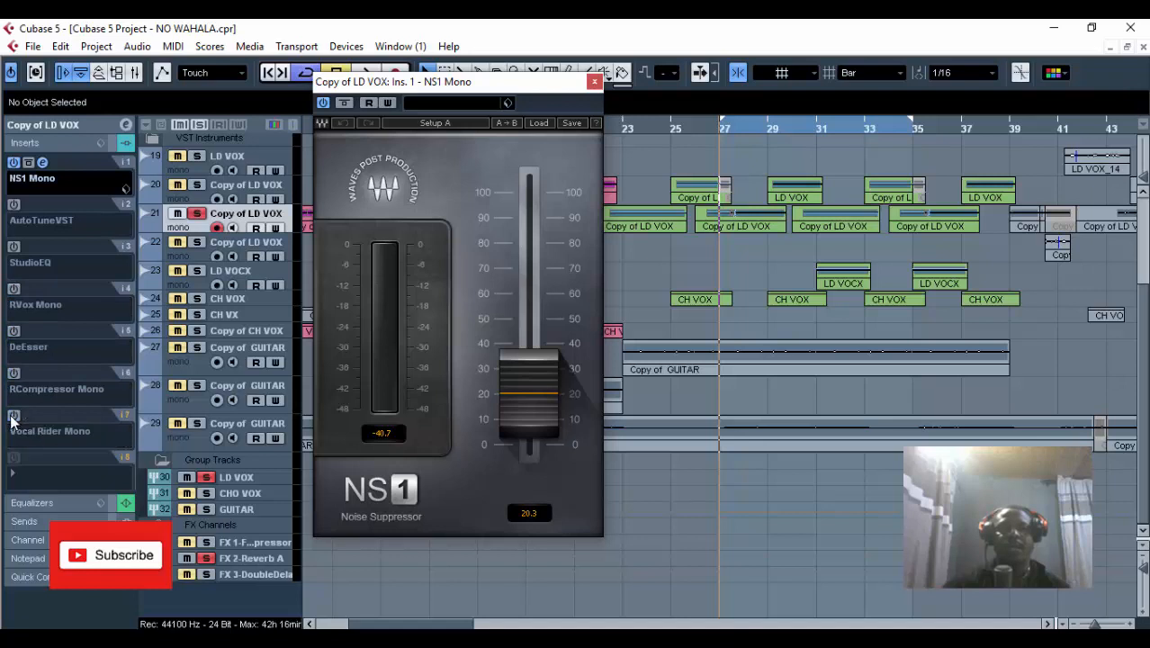
Step: Switch off the Classic Compressor, DaTube and BT Stereo Imager inserts on the LD VOX group track
{"action": "left_click", "coordinate": [253, 475]}
{"action": "left_click", "coordinate": [14, 162]}
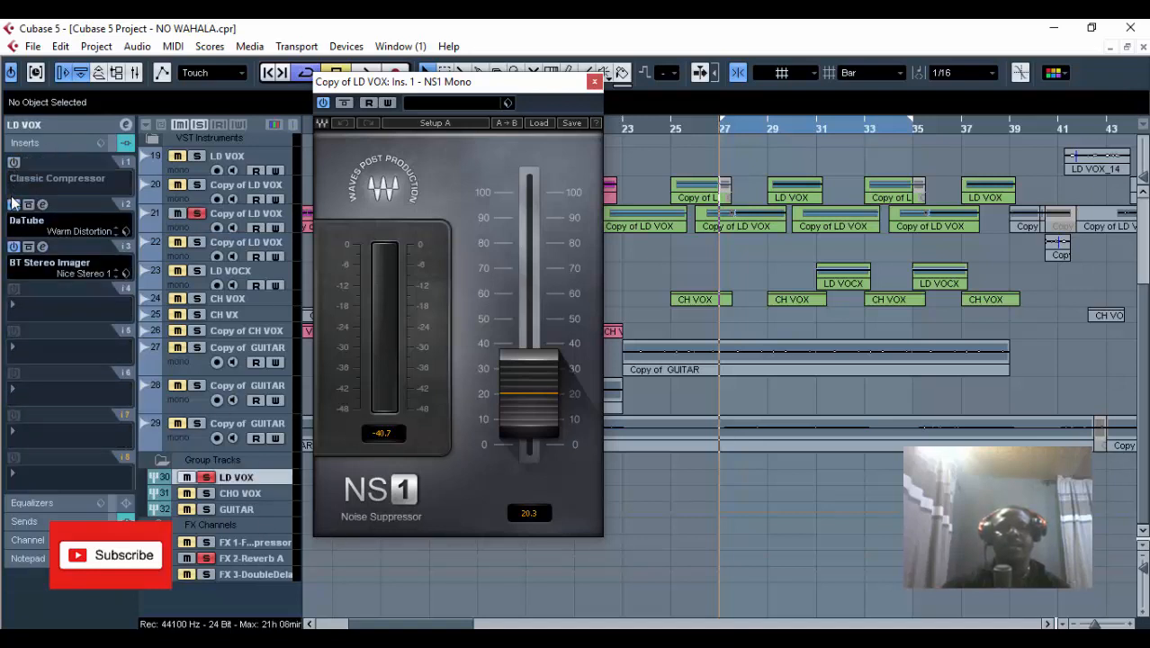
{"action": "left_click", "coordinate": [13, 204]}
{"action": "left_click", "coordinate": [13, 245]}
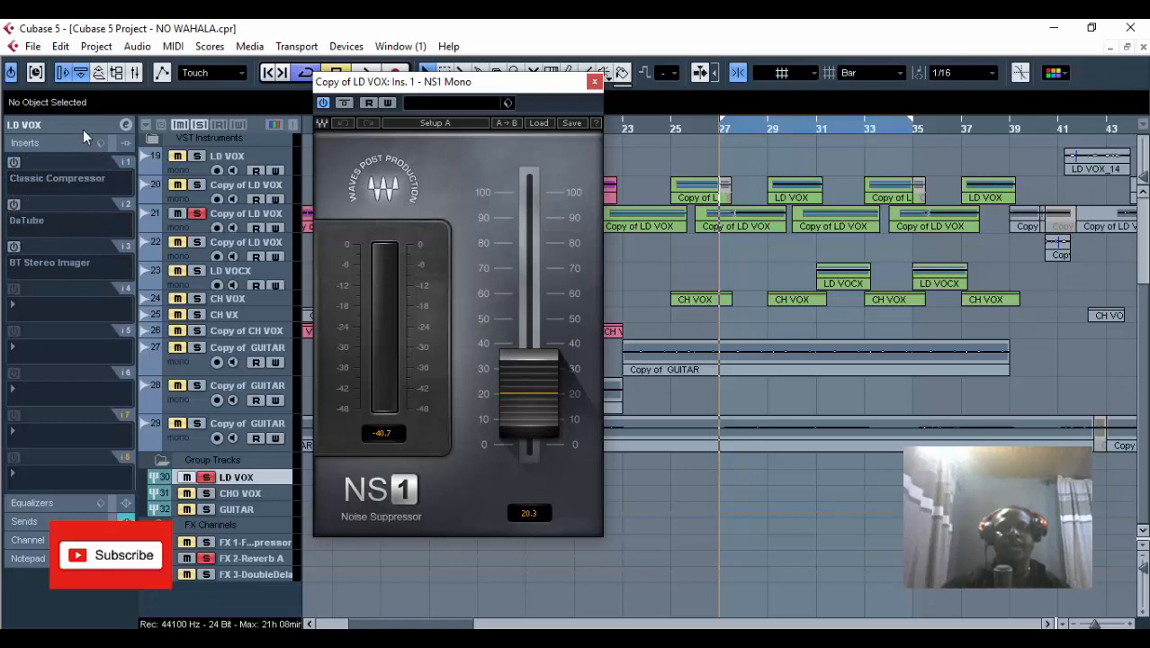
Step: Select Copy of LD VOX track 21 and listen to its vocal from bar 27 with only NS1 Mono active
{"action": "left_click", "coordinate": [248, 213]}
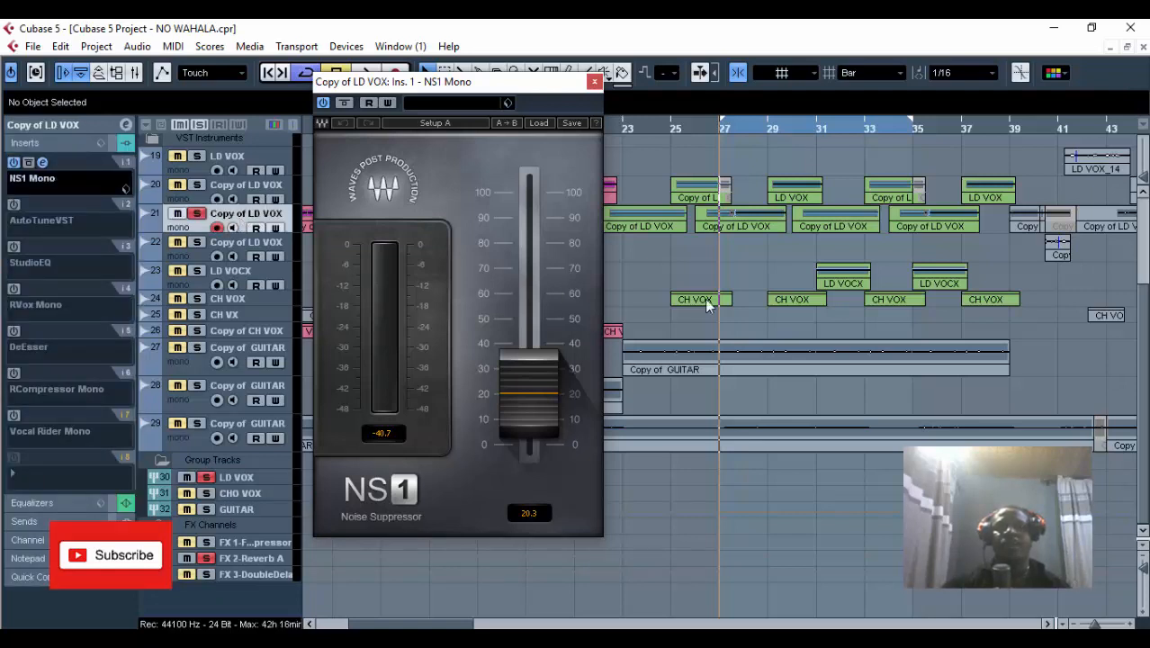
{"action": "left_click_drag", "start_coordinate": [425, 87], "coordinate": [468, 141]}
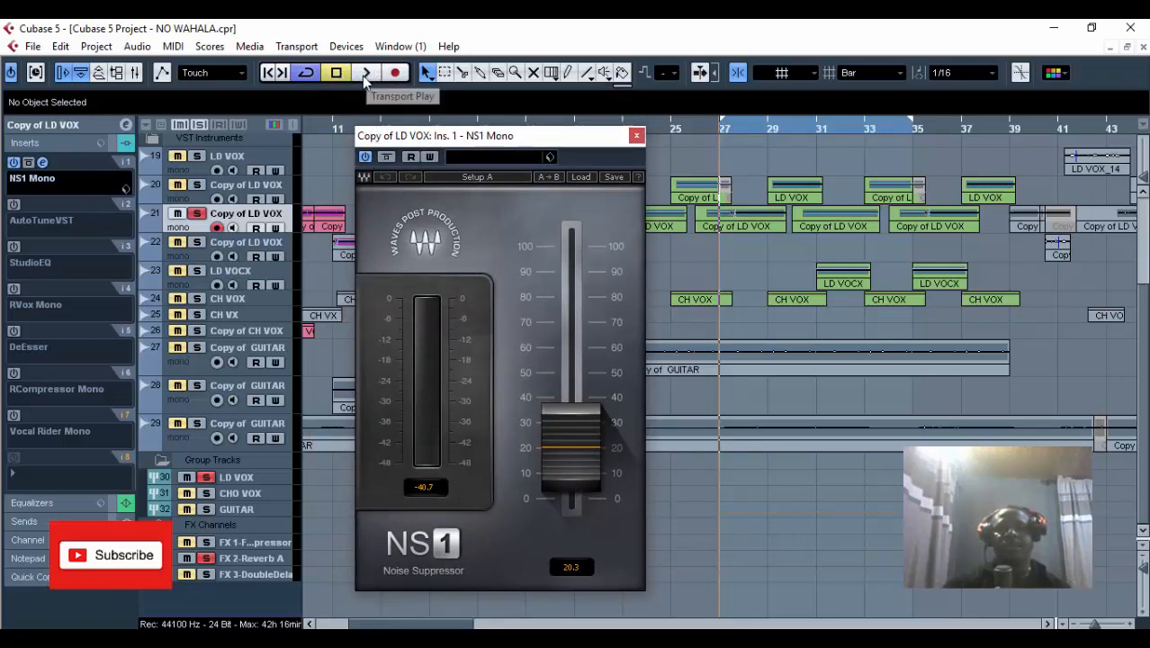
{"action": "left_click", "coordinate": [364, 75]}
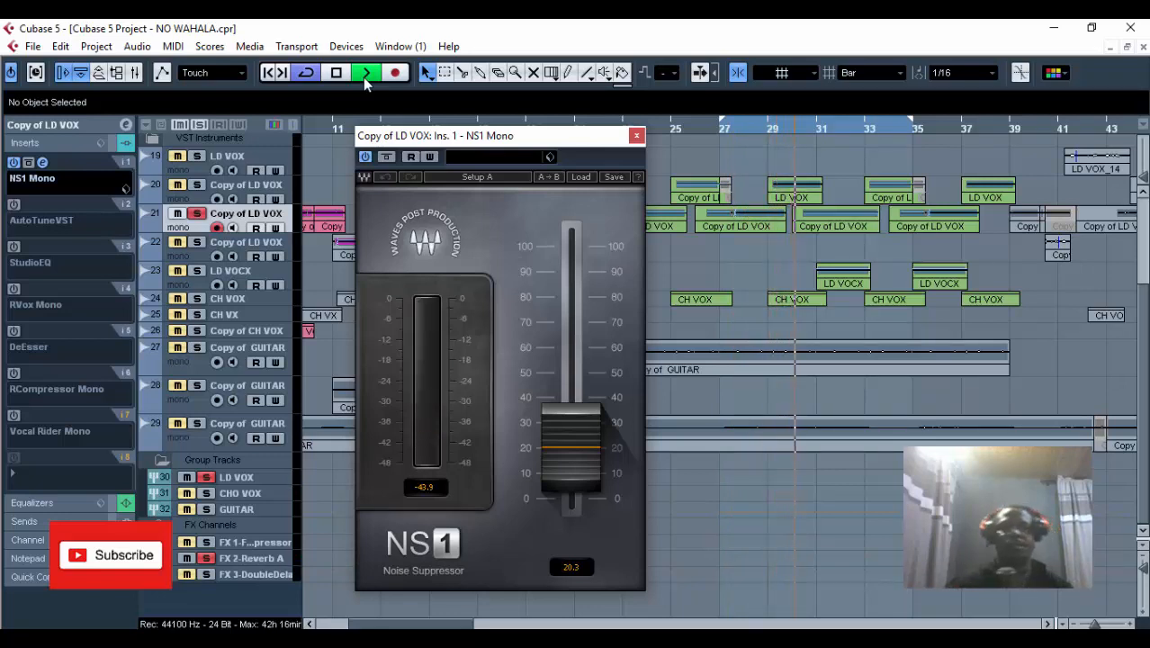
{"action": "left_click", "coordinate": [339, 78]}
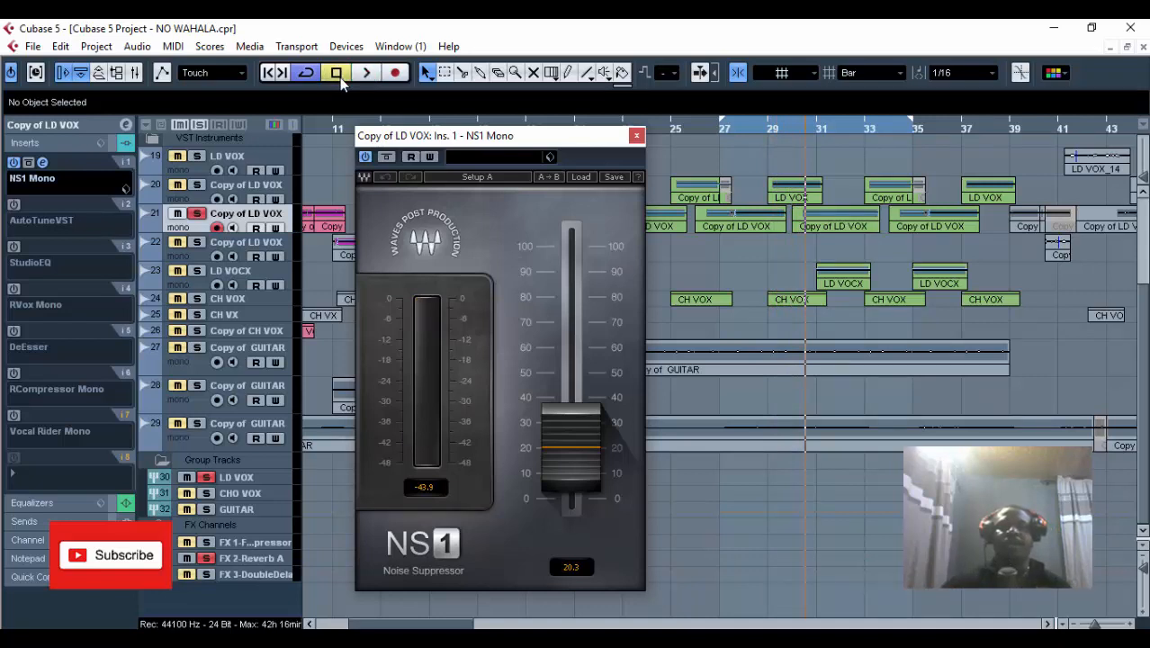
Step: Listen from bar 27 with NS1 Mono switched off for comparison, switch it back on and close its editor
{"action": "left_click", "coordinate": [364, 157]}
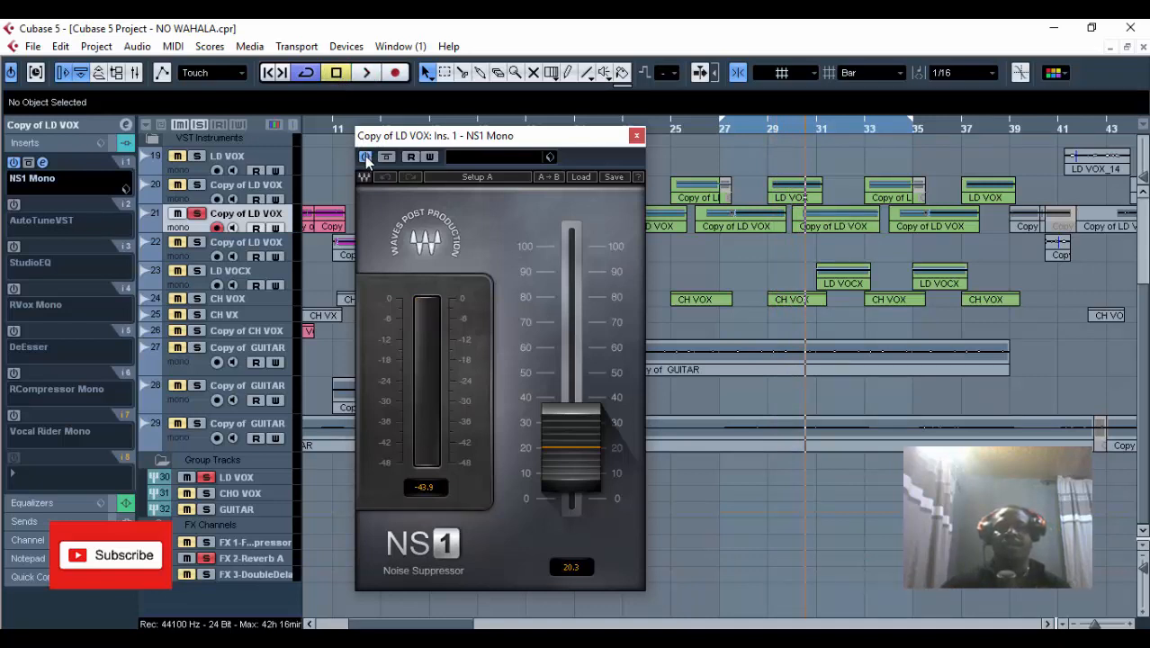
{"action": "left_click", "coordinate": [720, 128]}
{"action": "left_click", "coordinate": [369, 75]}
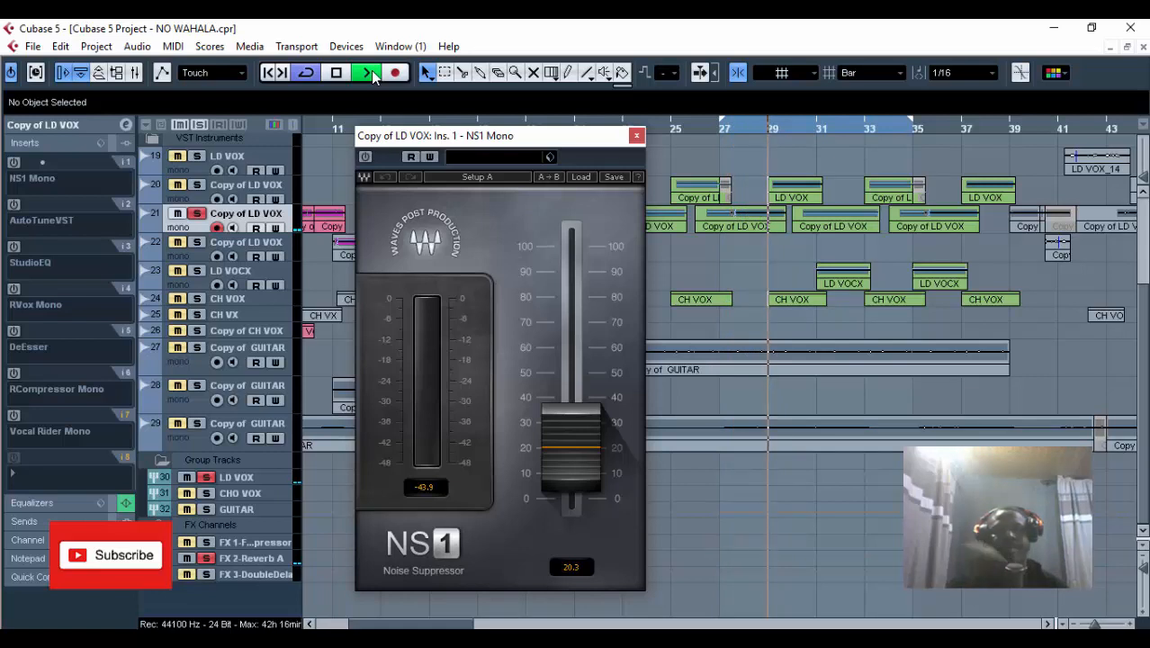
{"action": "left_click", "coordinate": [369, 72]}
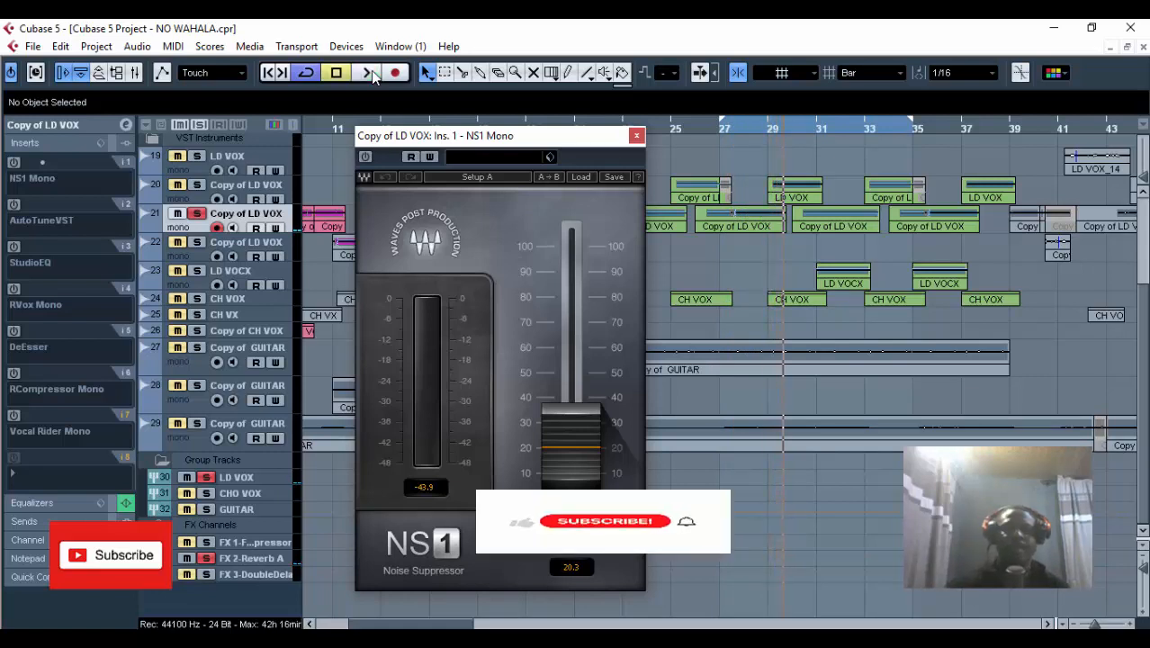
{"action": "left_click", "coordinate": [719, 128]}
{"action": "left_click", "coordinate": [364, 157]}
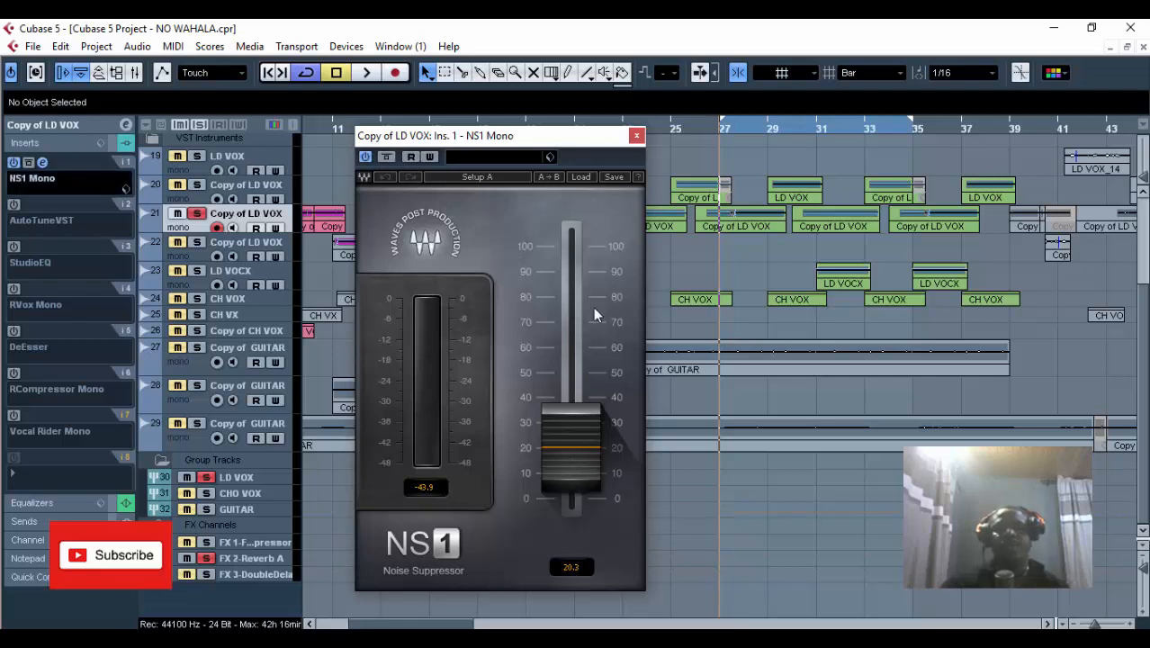
{"action": "left_click", "coordinate": [635, 135]}
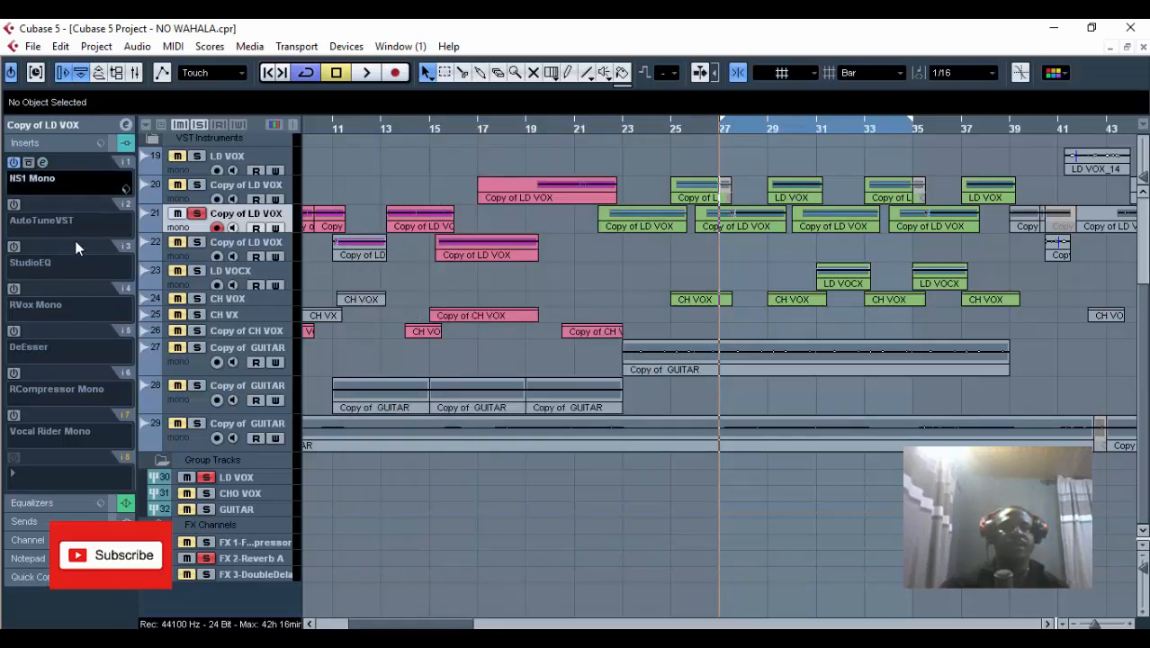
Step: Switch on the AutoTuneVST insert on track 21, open its editor and play the soloed vocal from bar 27
{"action": "left_click", "coordinate": [13, 206]}
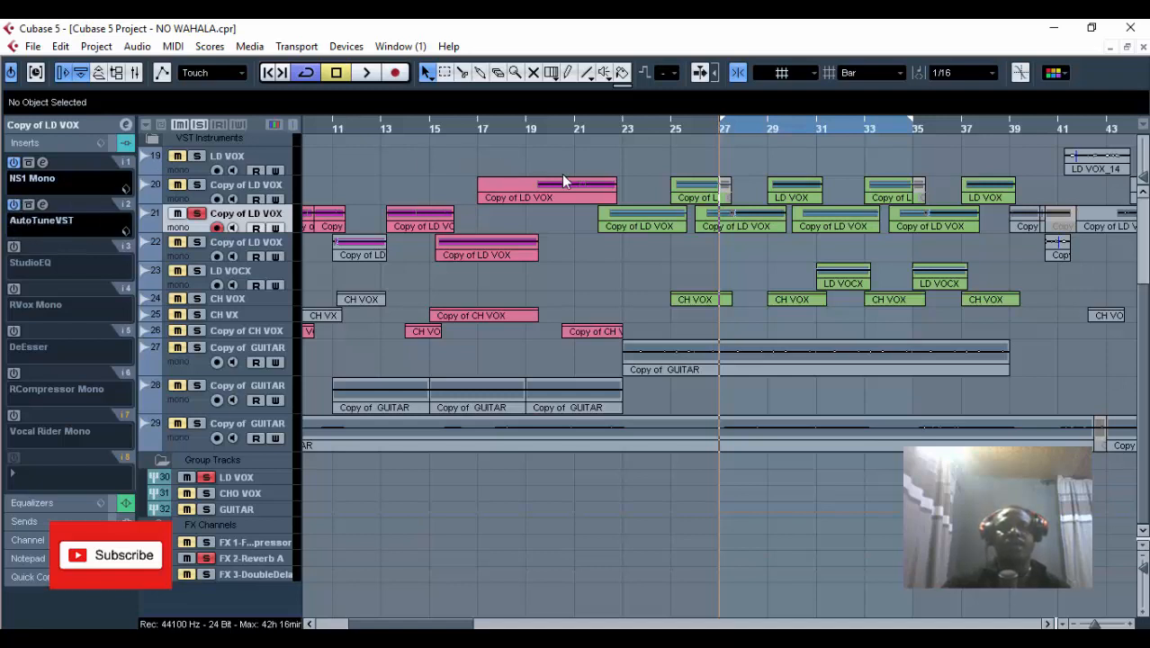
{"action": "left_click", "coordinate": [43, 205]}
{"action": "left_click", "coordinate": [366, 72]}
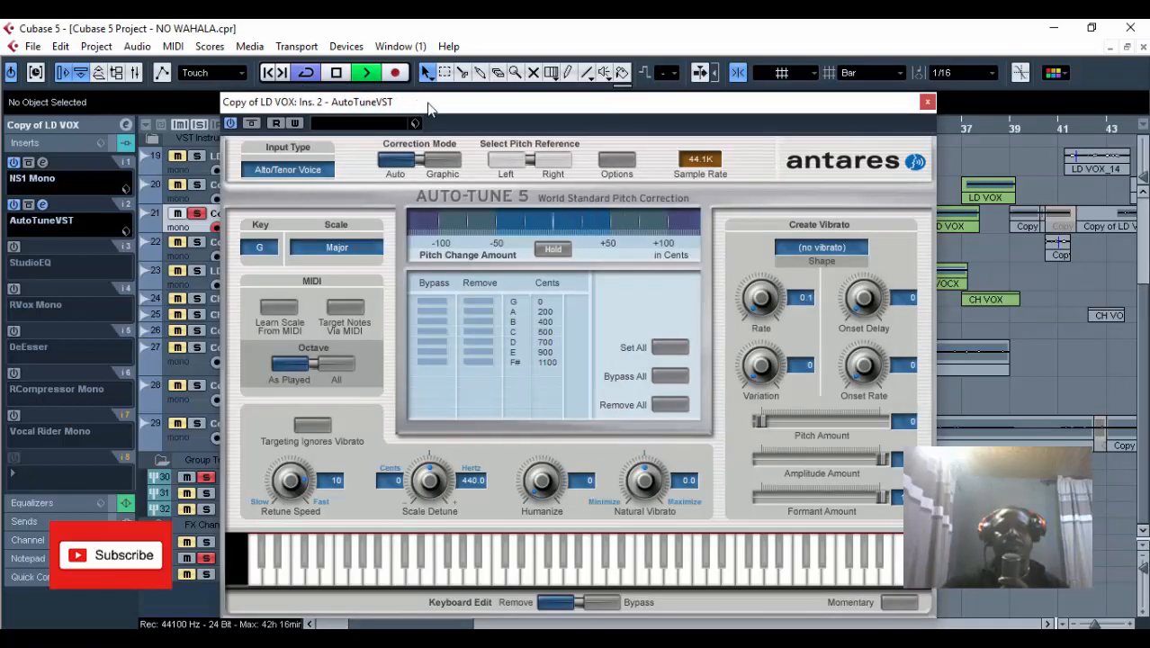
{"action": "left_click_drag", "start_coordinate": [424, 108], "coordinate": [344, 111]}
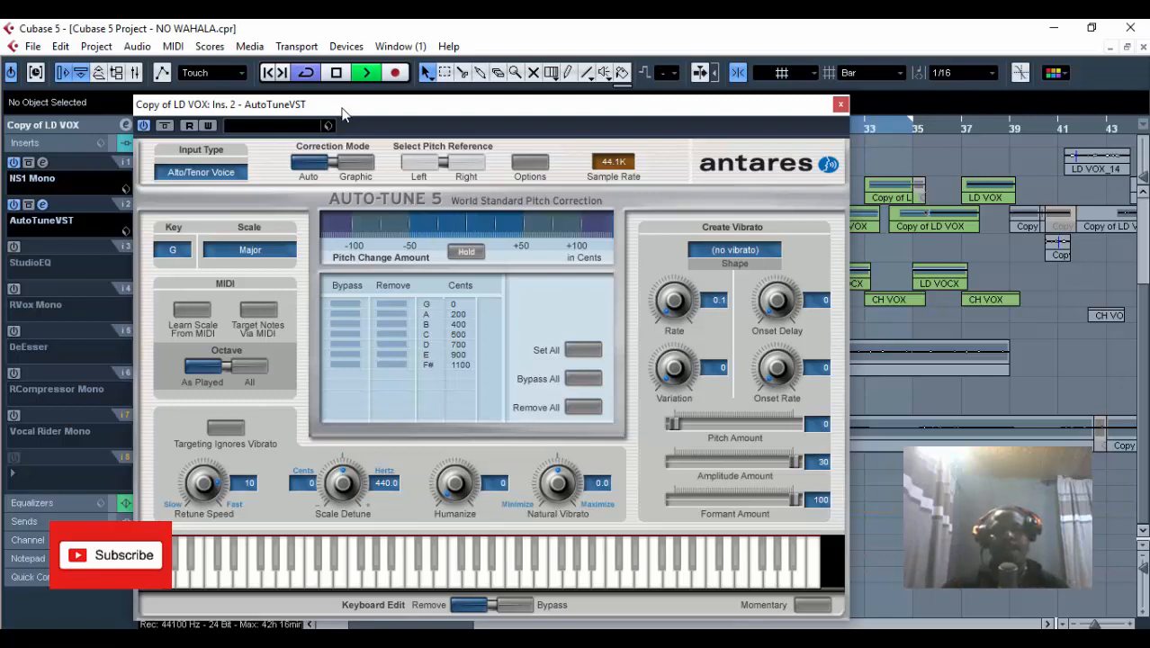
{"action": "left_click_drag", "start_coordinate": [342, 110], "coordinate": [427, 120]}
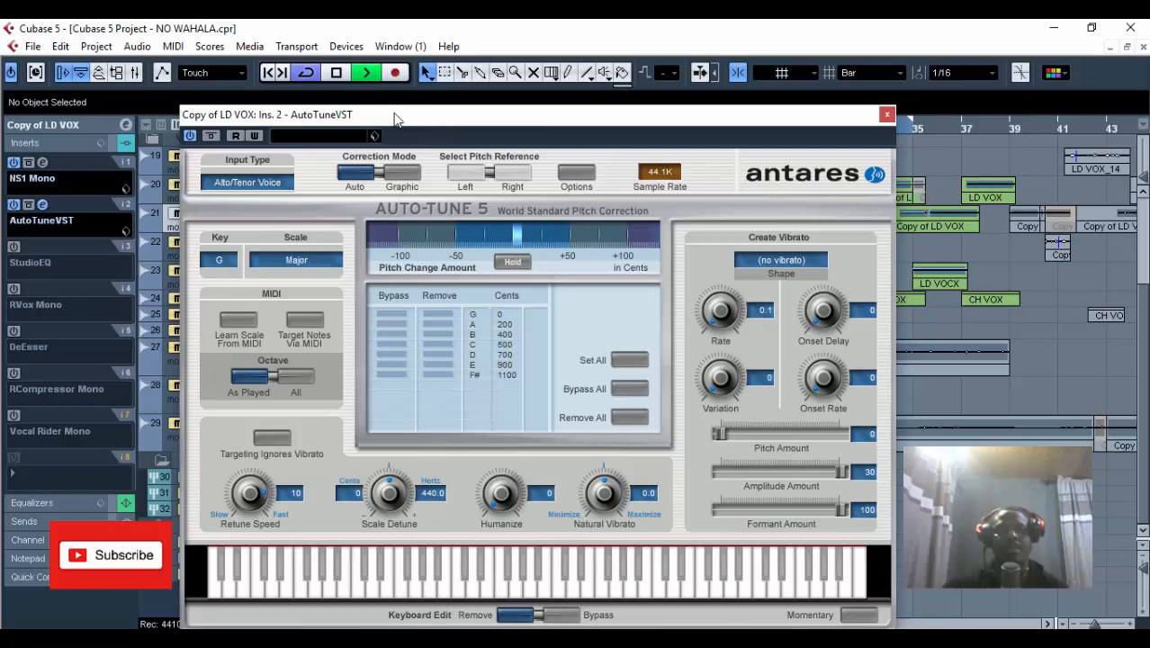
Step: Stop playback, examine the AutoTuneVST pitch correction settings on track 21 and close its editor
{"action": "left_click", "coordinate": [336, 73]}
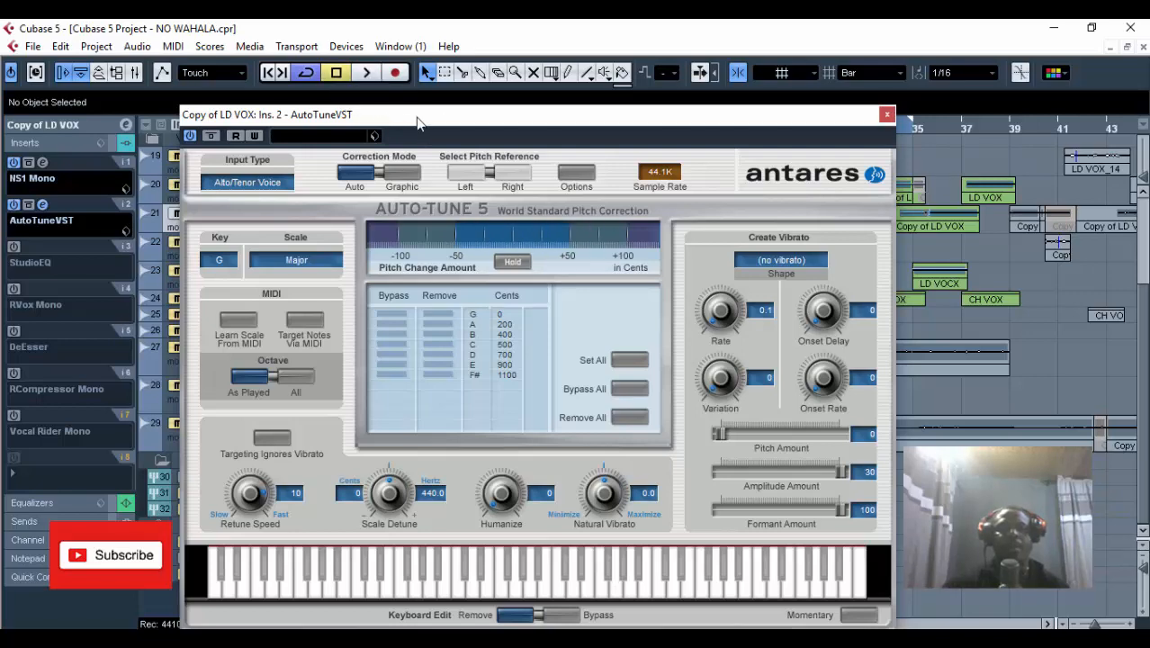
{"action": "left_click_drag", "start_coordinate": [416, 122], "coordinate": [425, 79]}
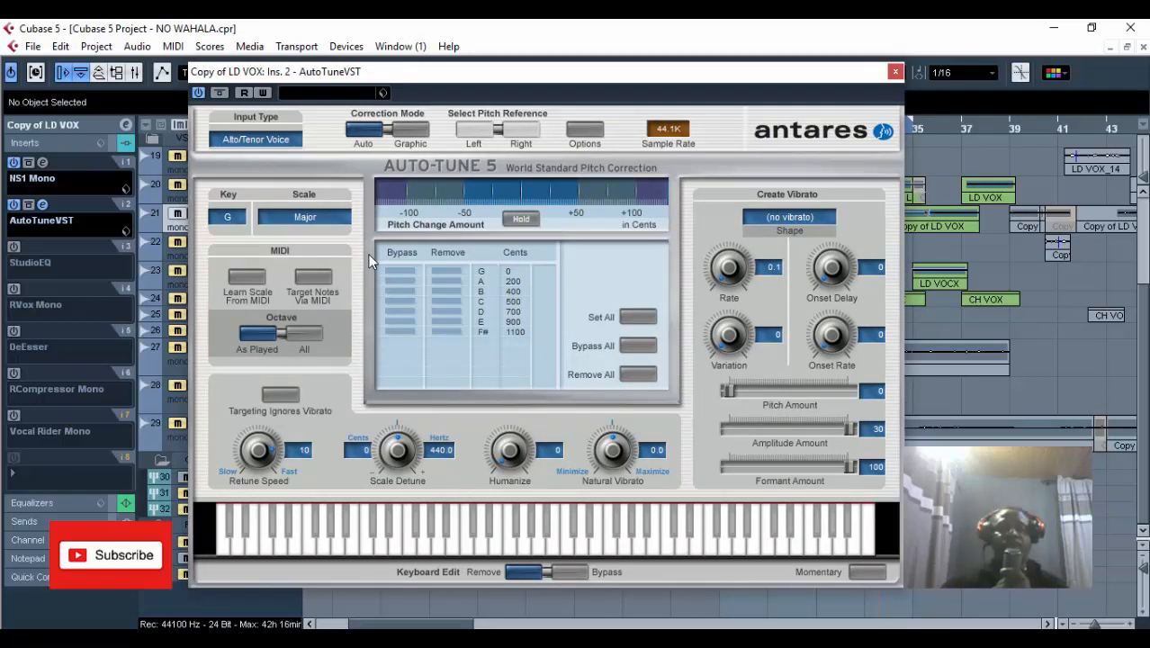
{"action": "mouse_move", "coordinate": [373, 77]}
{"action": "left_mouse_down"}
{"action": "mouse_move", "coordinate": [380, 152]}
{"action": "mouse_move", "coordinate": [395, 138]}
{"action": "mouse_move", "coordinate": [381, 77]}
{"action": "left_mouse_up"}
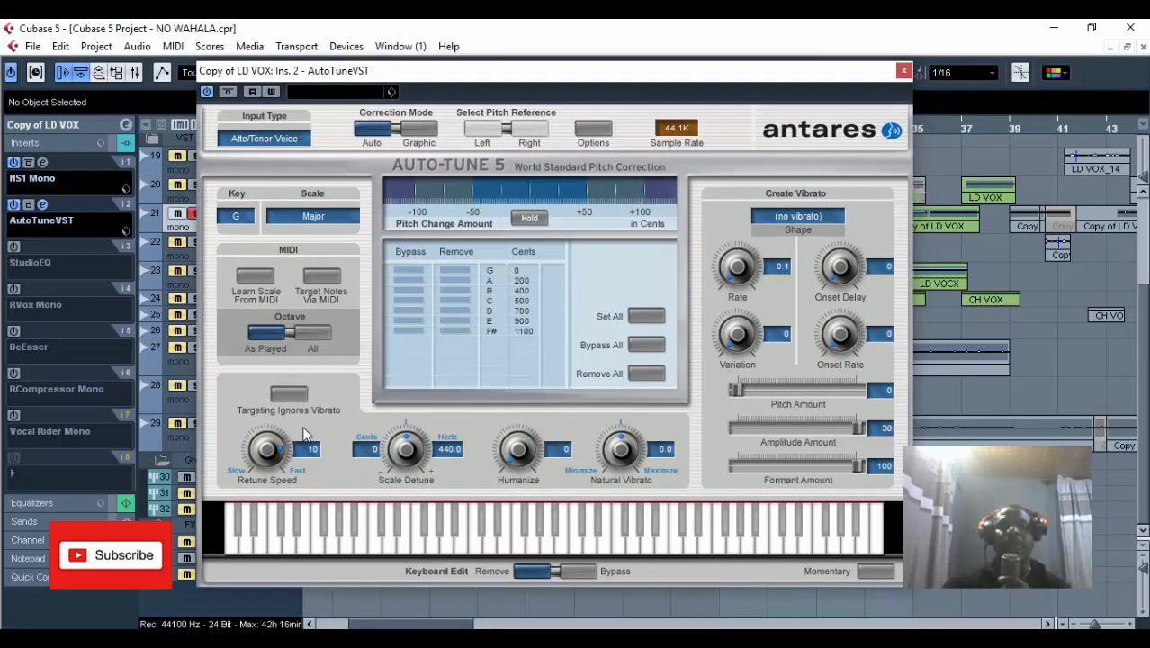
{"action": "left_click", "coordinate": [904, 71]}
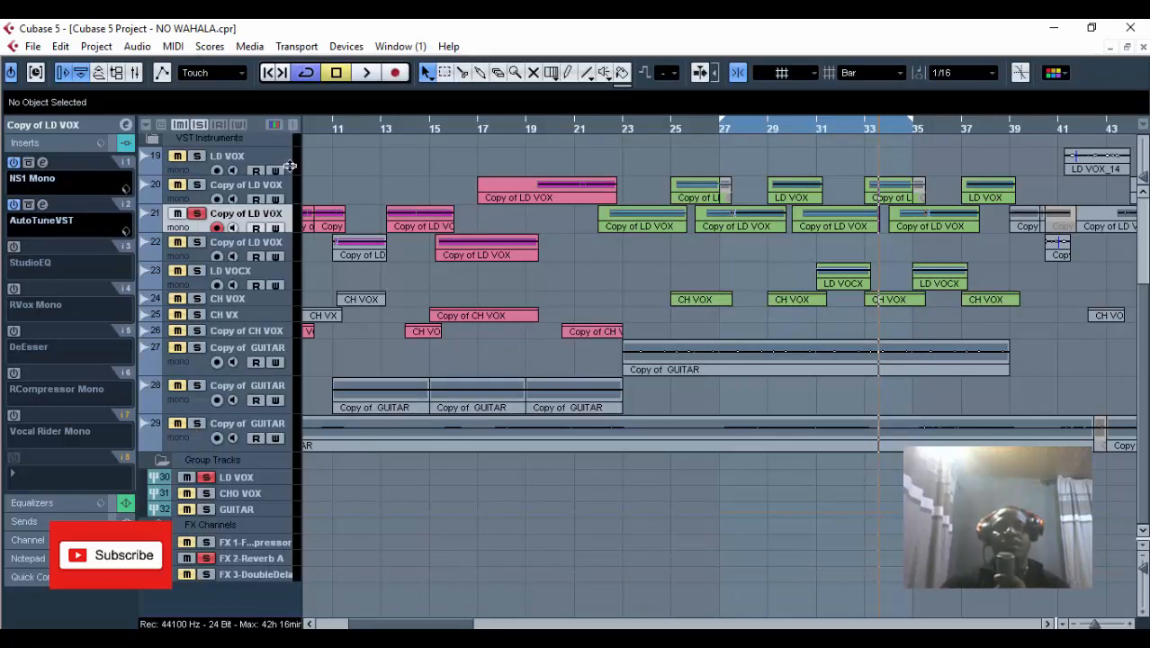
{"action": "left_click", "coordinate": [42, 205]}
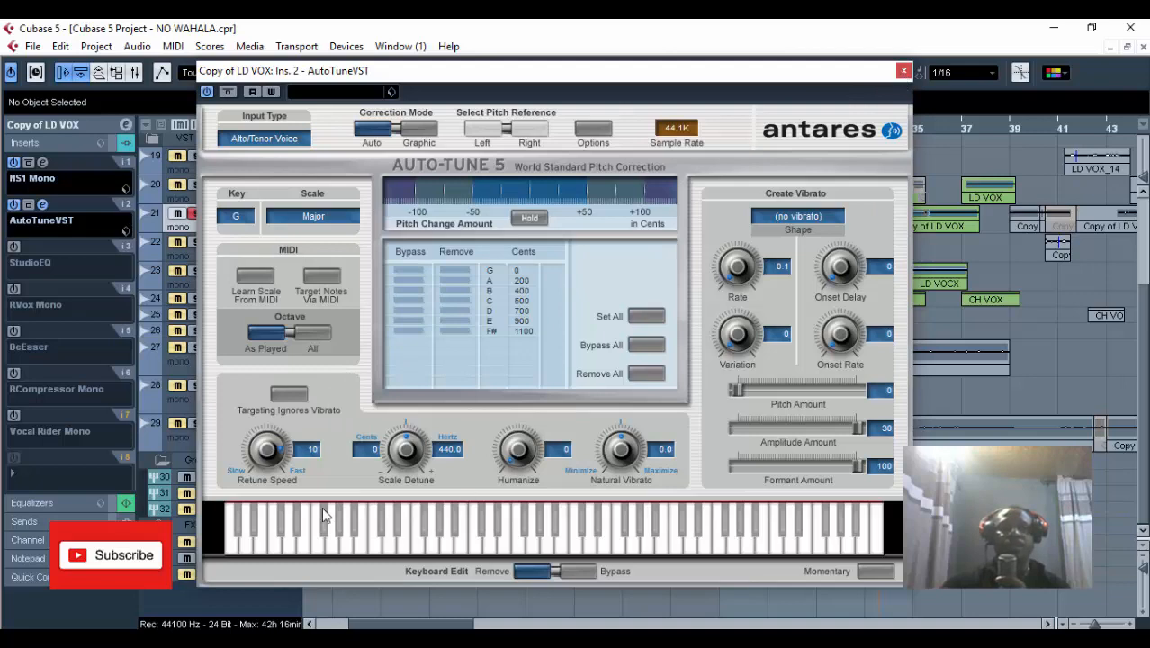
{"action": "left_click", "coordinate": [903, 72]}
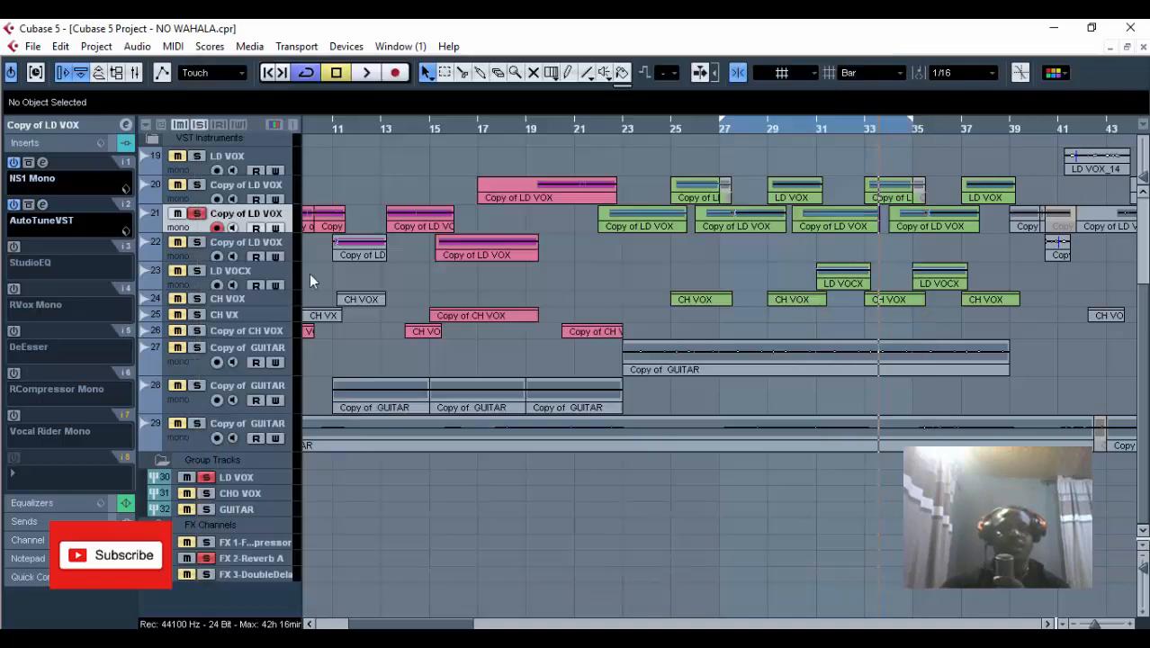
Step: Switch on the StudioEQ insert on track 21, inspect its four-band EQ curve in the editor and close it
{"action": "left_click", "coordinate": [13, 247]}
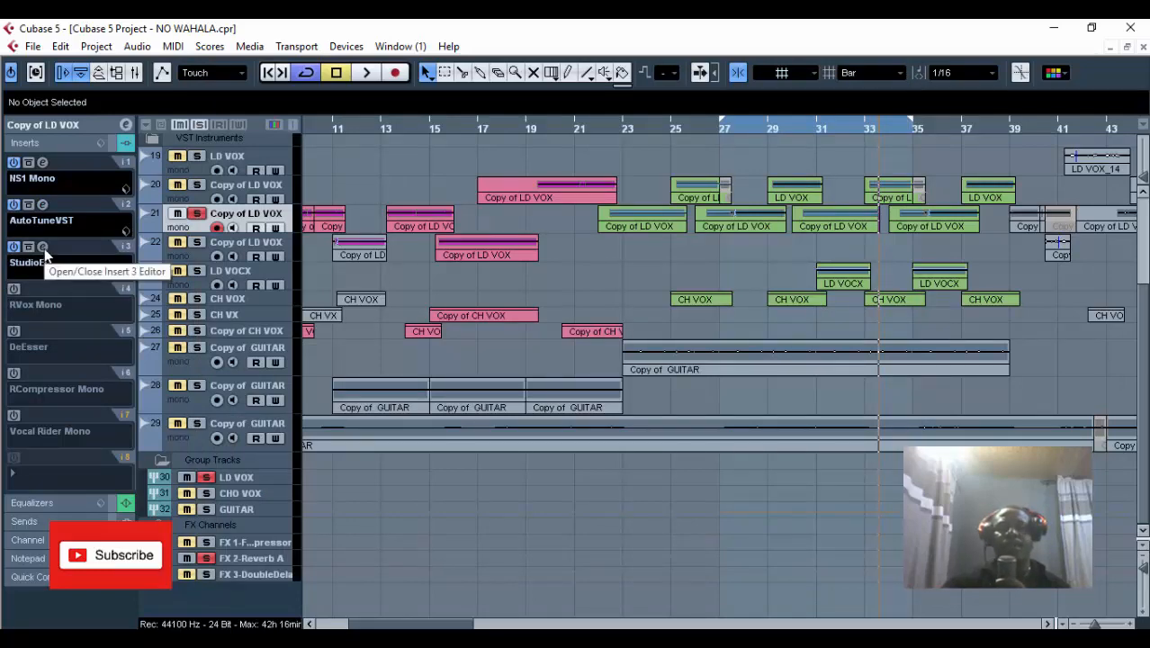
{"action": "left_click", "coordinate": [42, 247]}
{"action": "left_click_drag", "start_coordinate": [649, 222], "coordinate": [513, 157]}
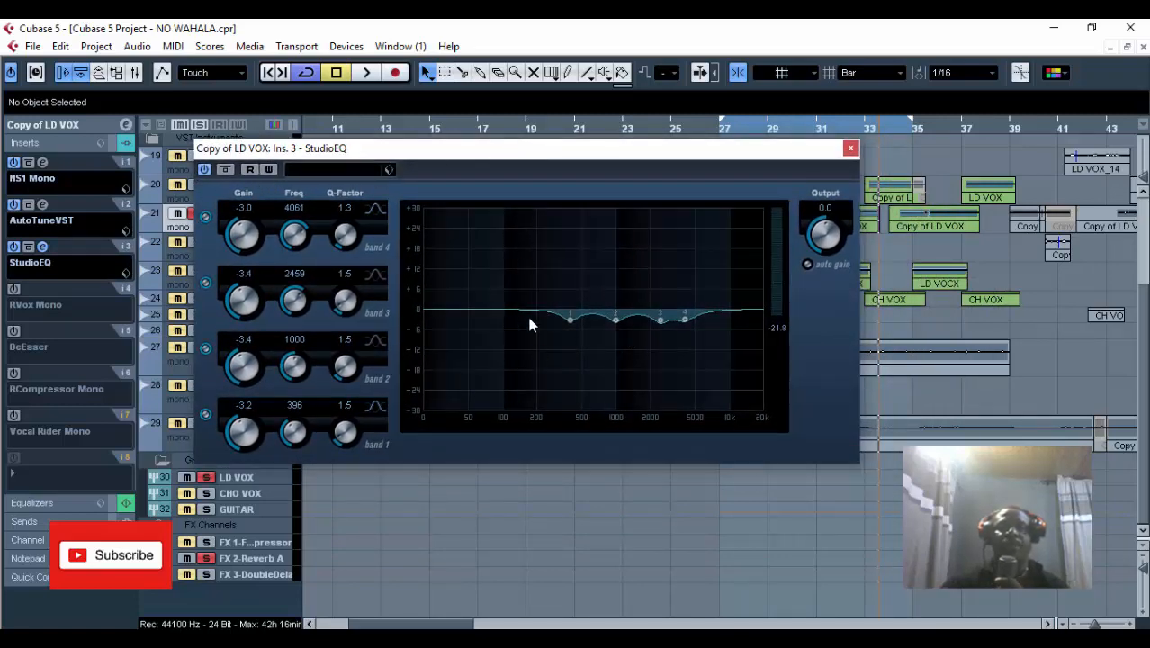
{"action": "left_click", "coordinate": [850, 150]}
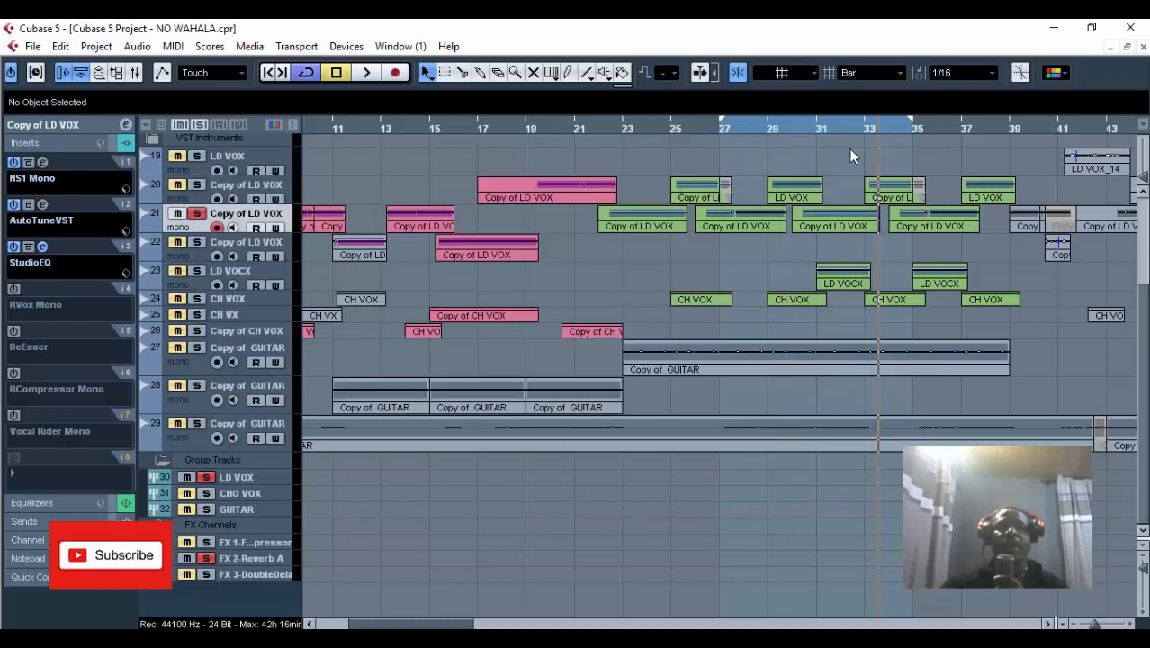
Step: Switch on the RVox Mono insert on track 21, open its editor and listen to the vocal from bar 27
{"action": "left_click", "coordinate": [41, 302]}
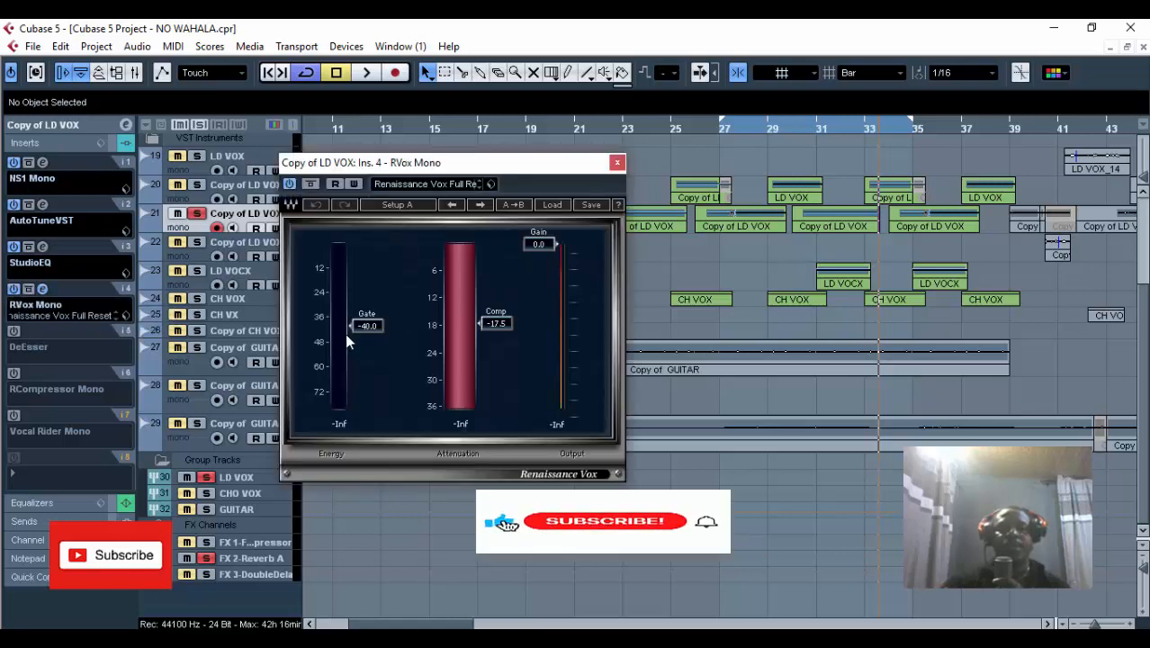
{"action": "left_click", "coordinate": [368, 327]}
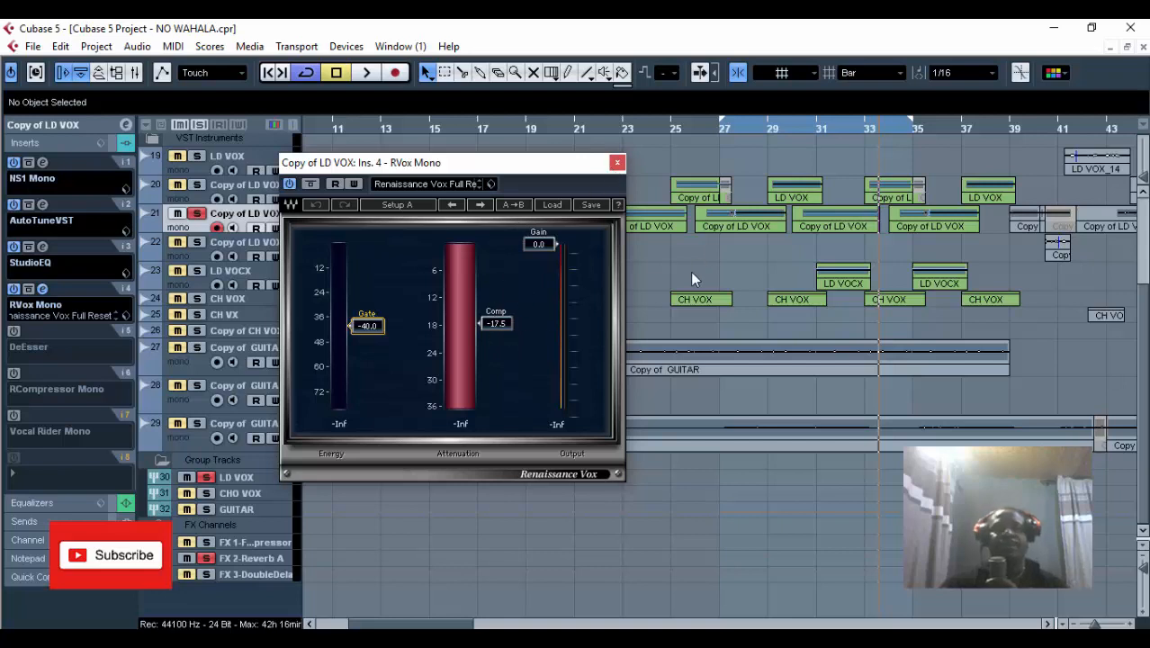
{"action": "left_click", "coordinate": [720, 130]}
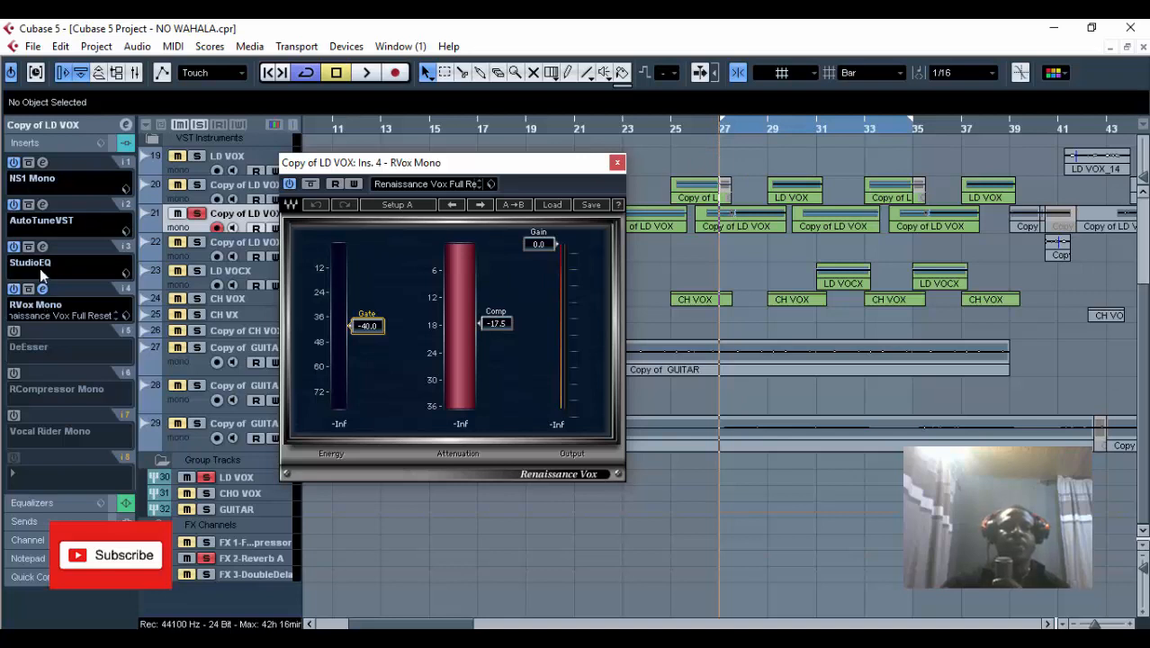
{"action": "left_click", "coordinate": [368, 78]}
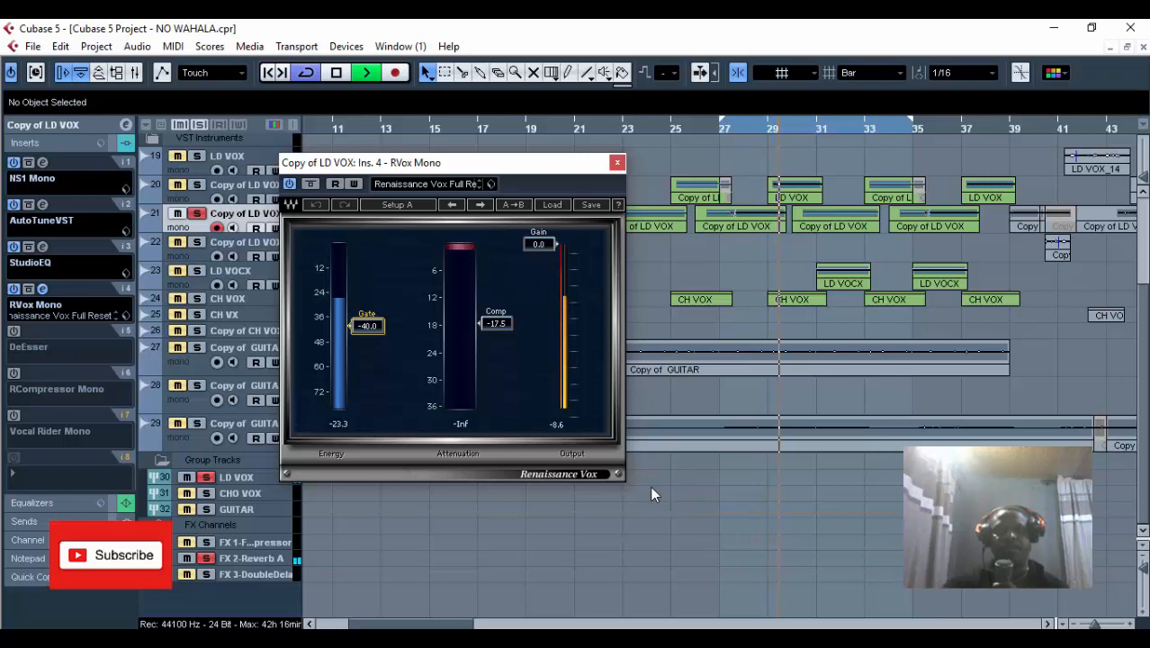
{"action": "key", "text": "space"}
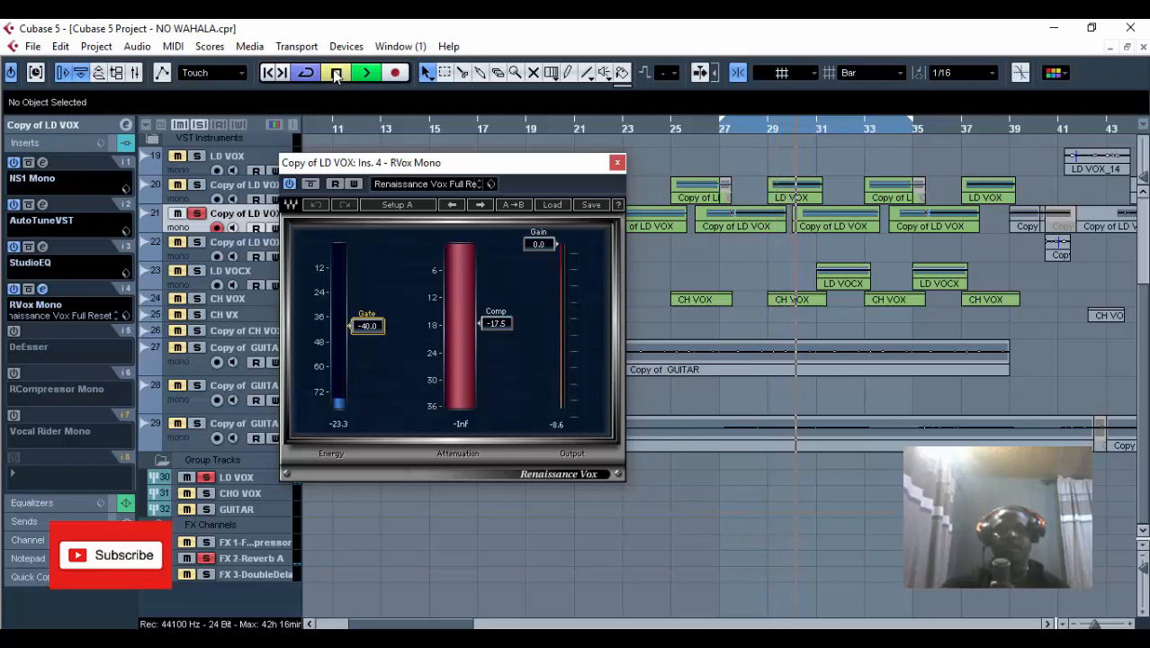
Step: Listen from bar 27 with RVox Mono and StudioEQ switched off for comparison, and switch both back on
{"action": "left_click", "coordinate": [723, 129]}
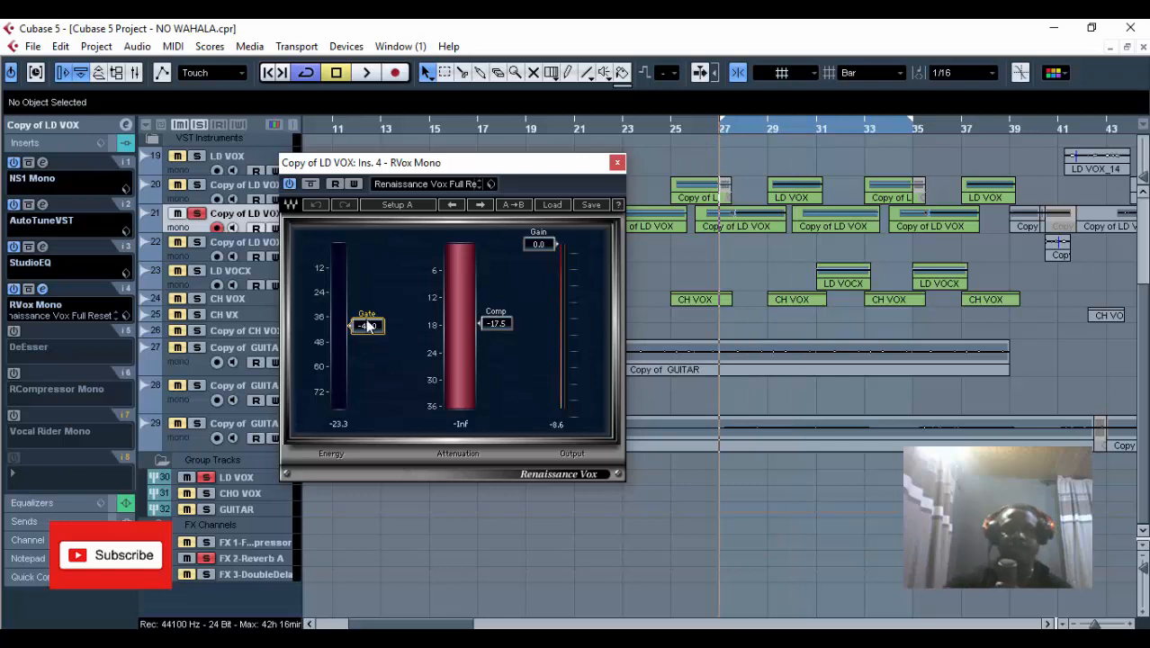
{"action": "left_click_drag", "start_coordinate": [360, 166], "coordinate": [375, 158]}
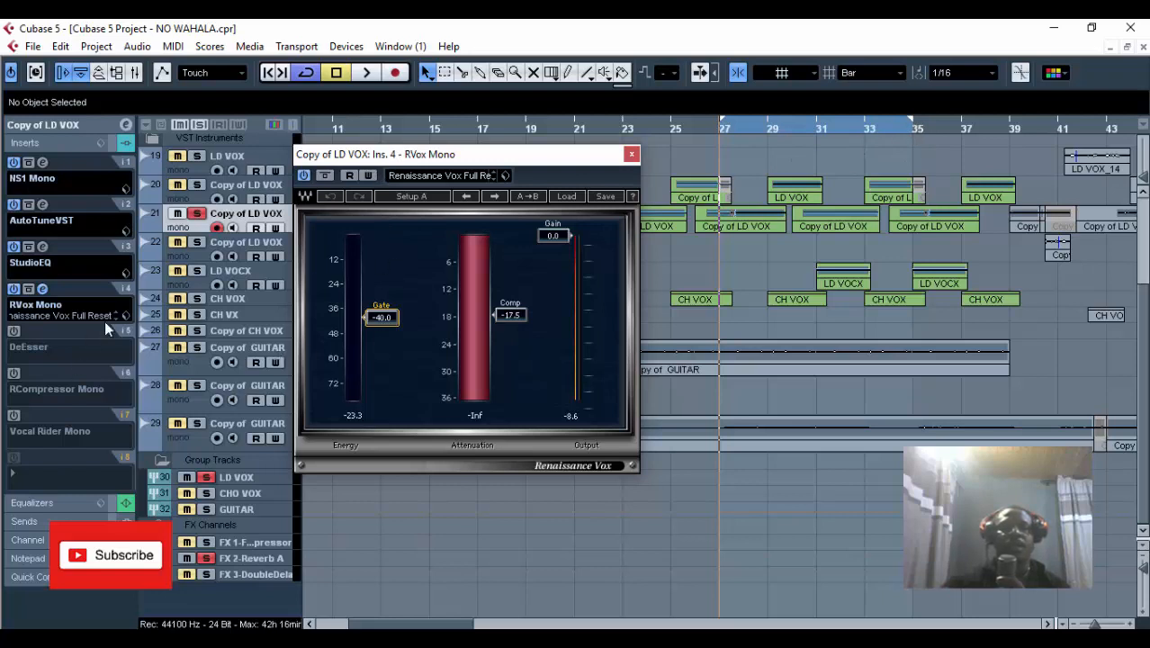
{"action": "left_click", "coordinate": [13, 289]}
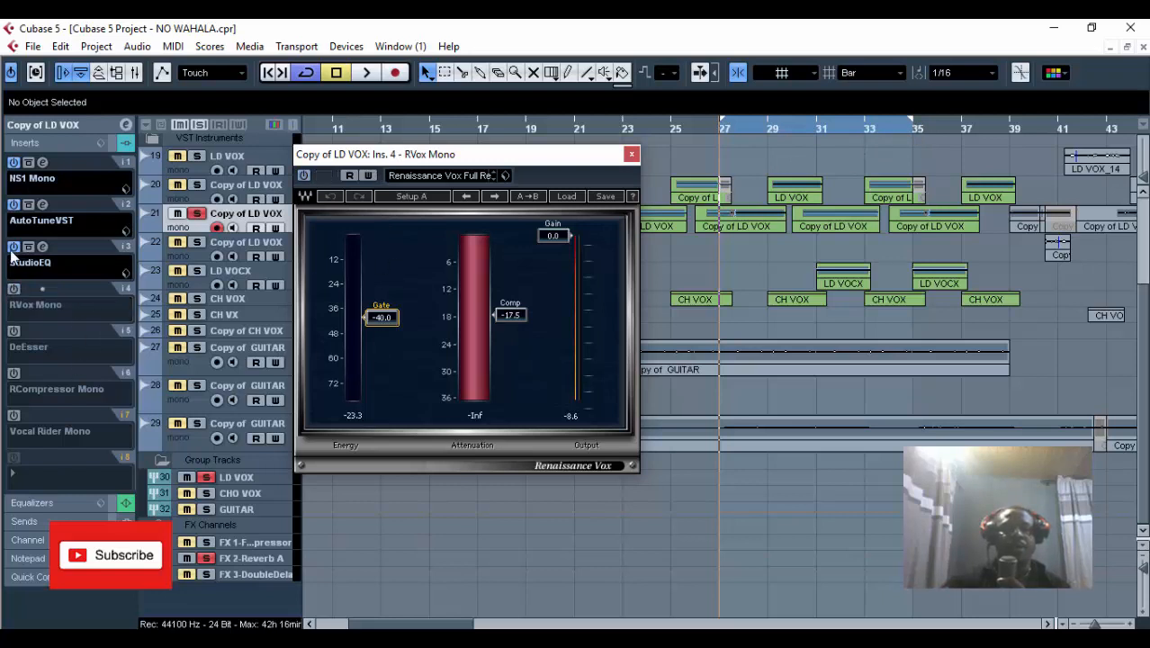
{"action": "left_click", "coordinate": [14, 246]}
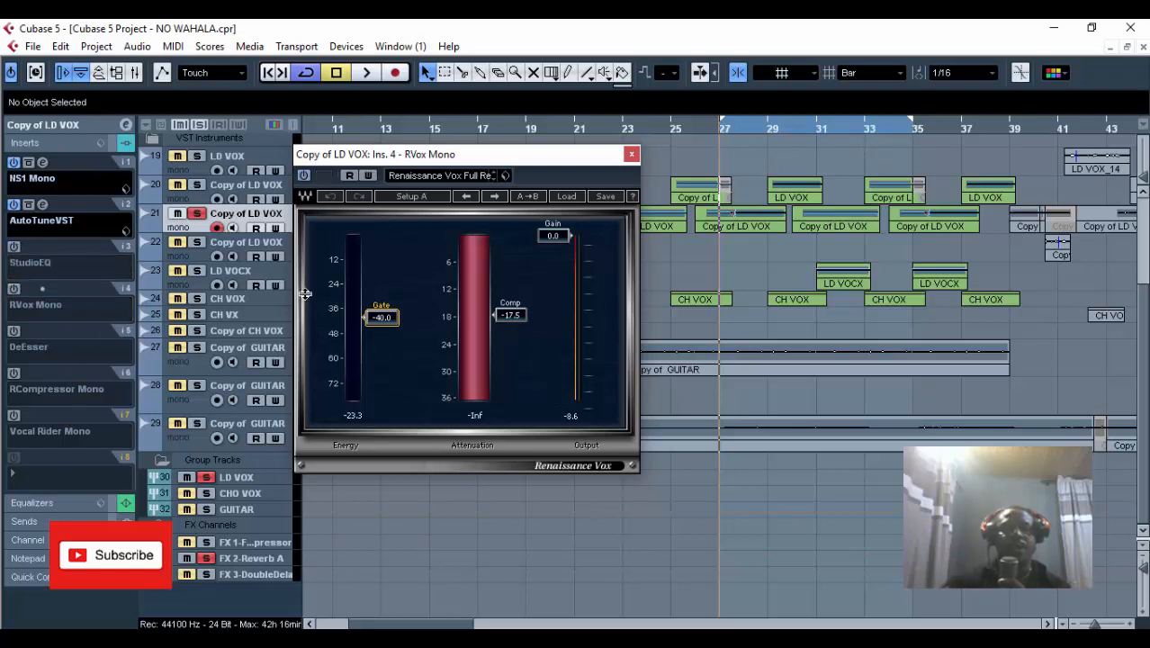
{"action": "left_click", "coordinate": [359, 78]}
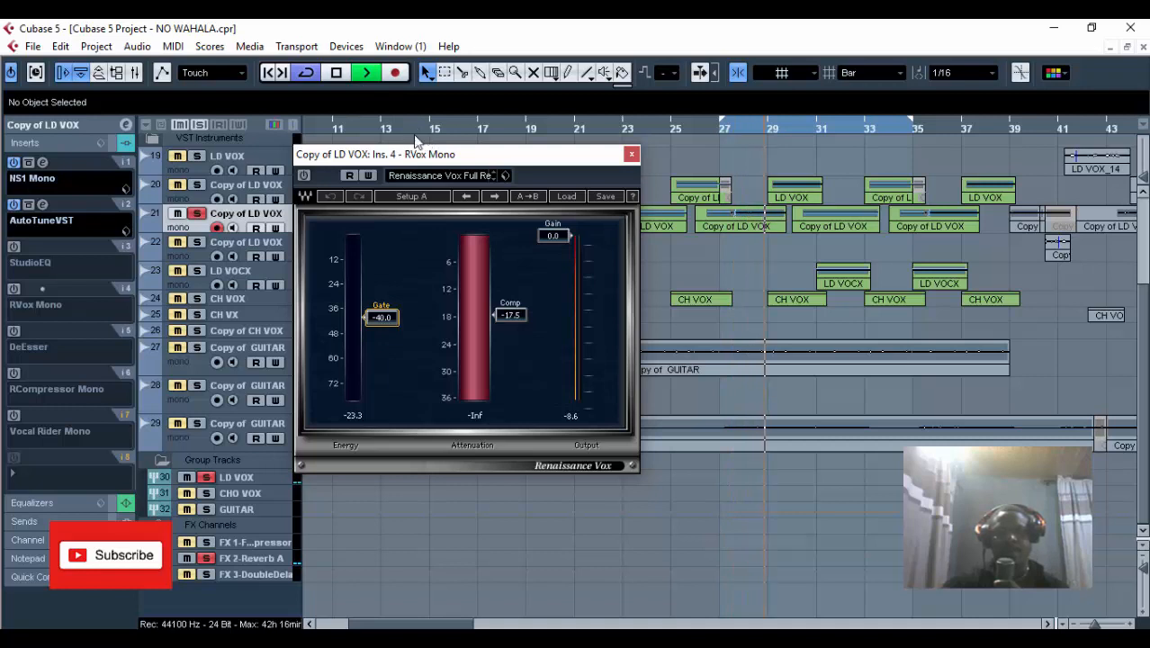
{"action": "left_click", "coordinate": [344, 78]}
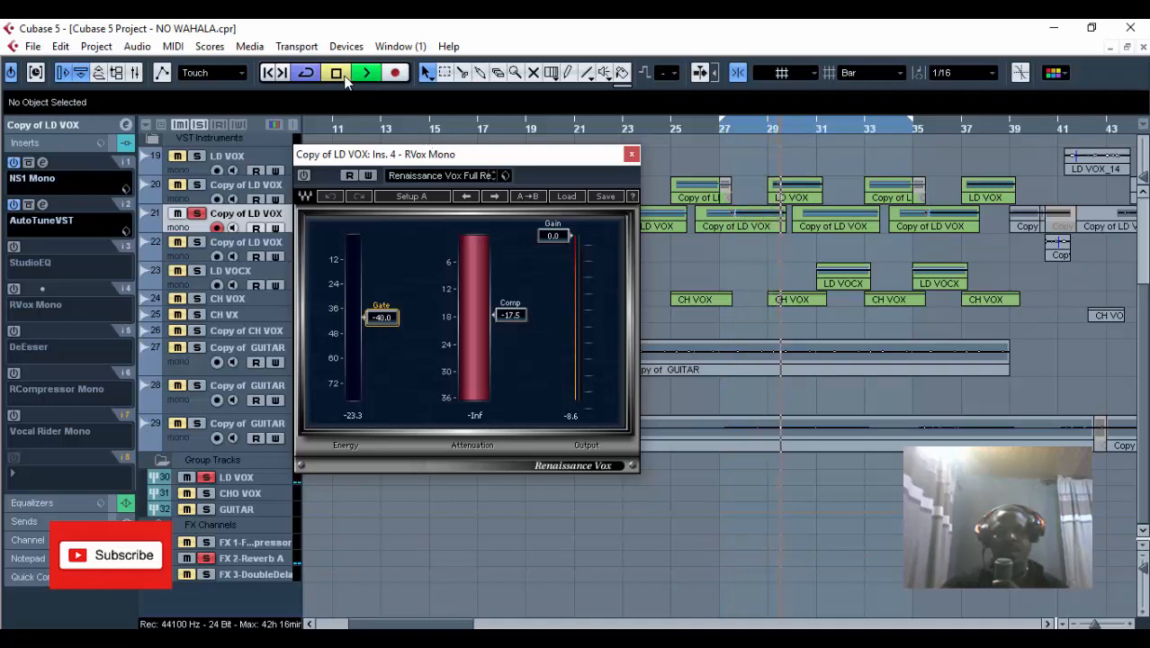
{"action": "left_click", "coordinate": [720, 135]}
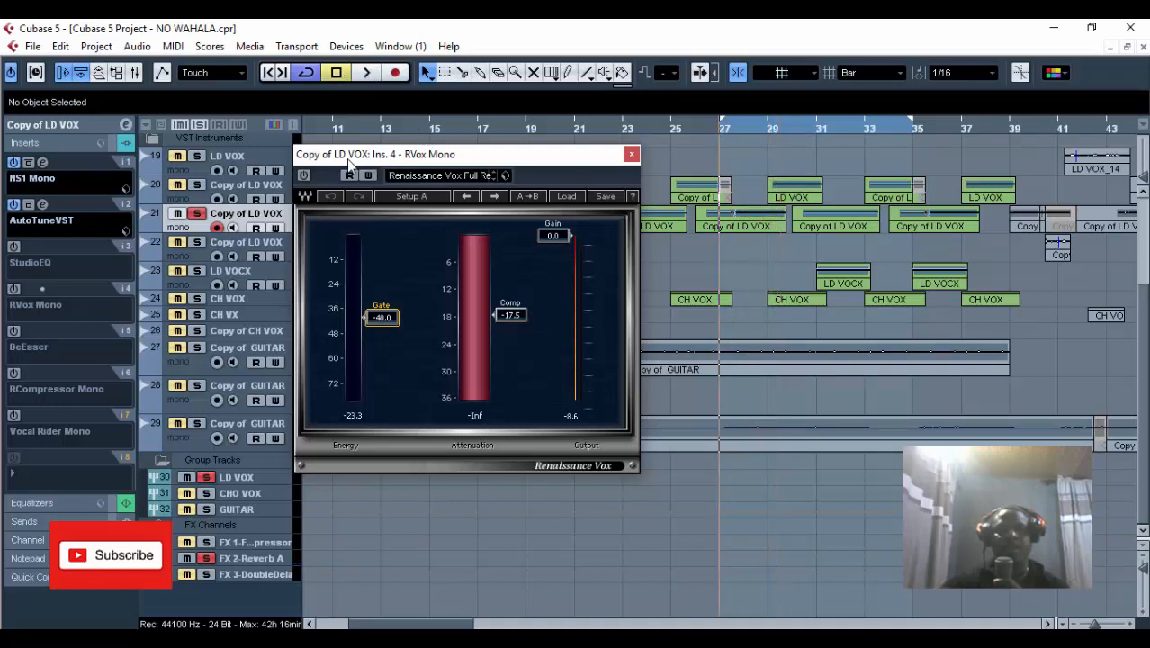
{"action": "left_click", "coordinate": [304, 175]}
{"action": "left_click", "coordinate": [13, 248]}
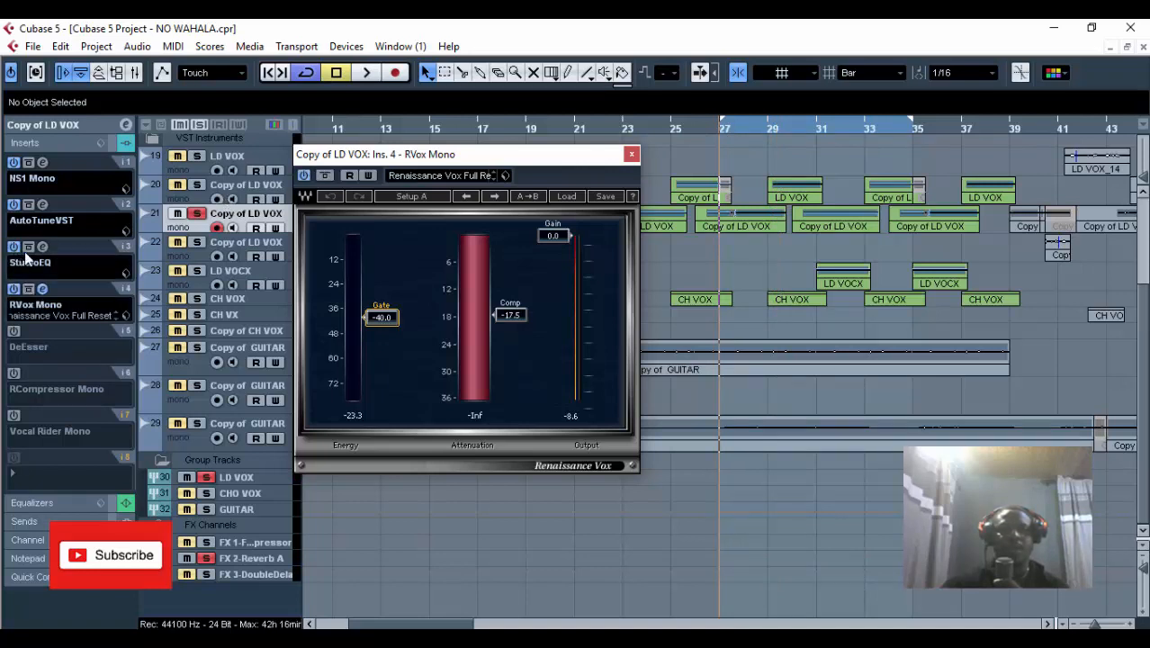
Step: Listen from bar 27 with StudioEQ and RVox Mono active and close the RVox Mono editor
{"action": "left_click", "coordinate": [366, 73]}
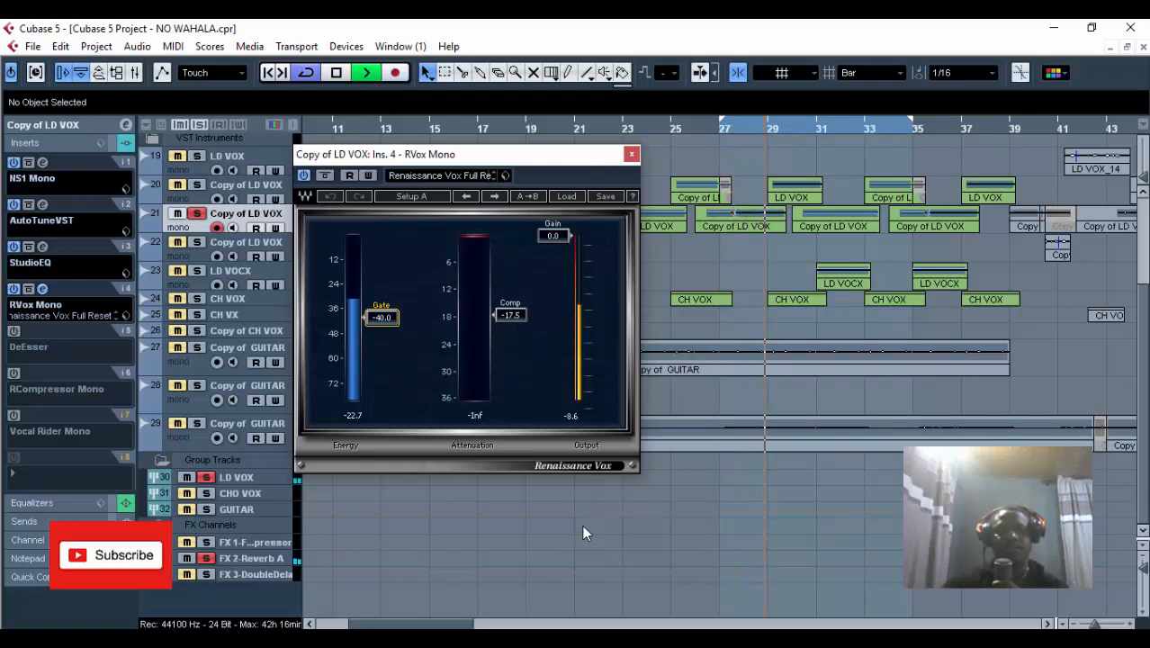
{"action": "left_click", "coordinate": [338, 75]}
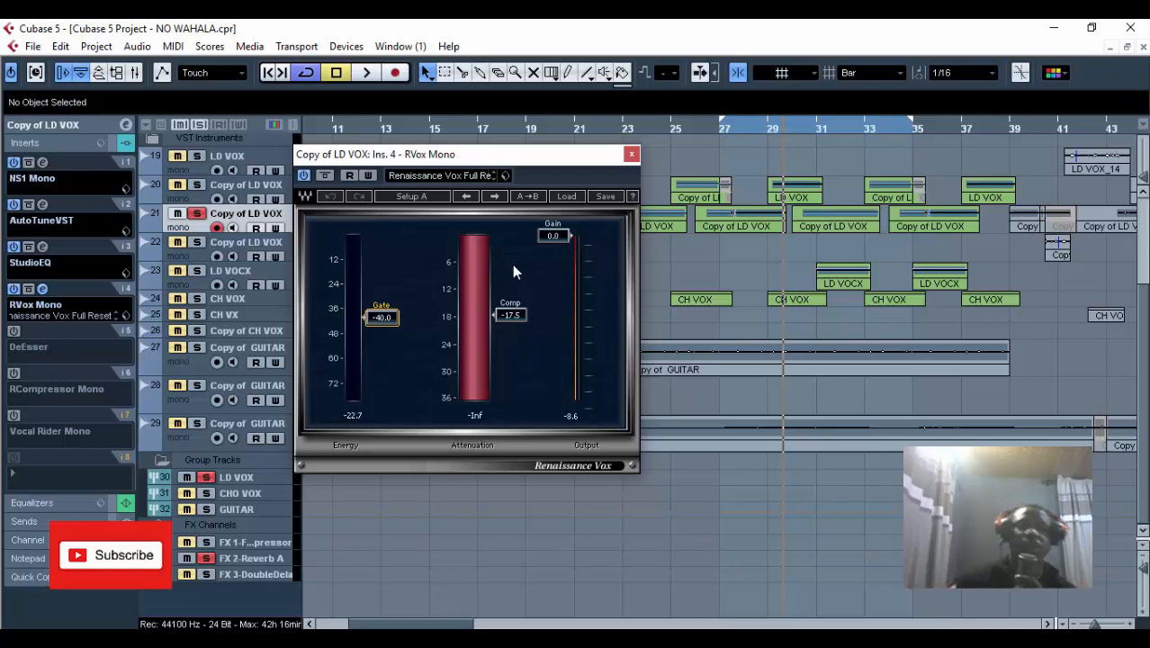
{"action": "left_click", "coordinate": [632, 156]}
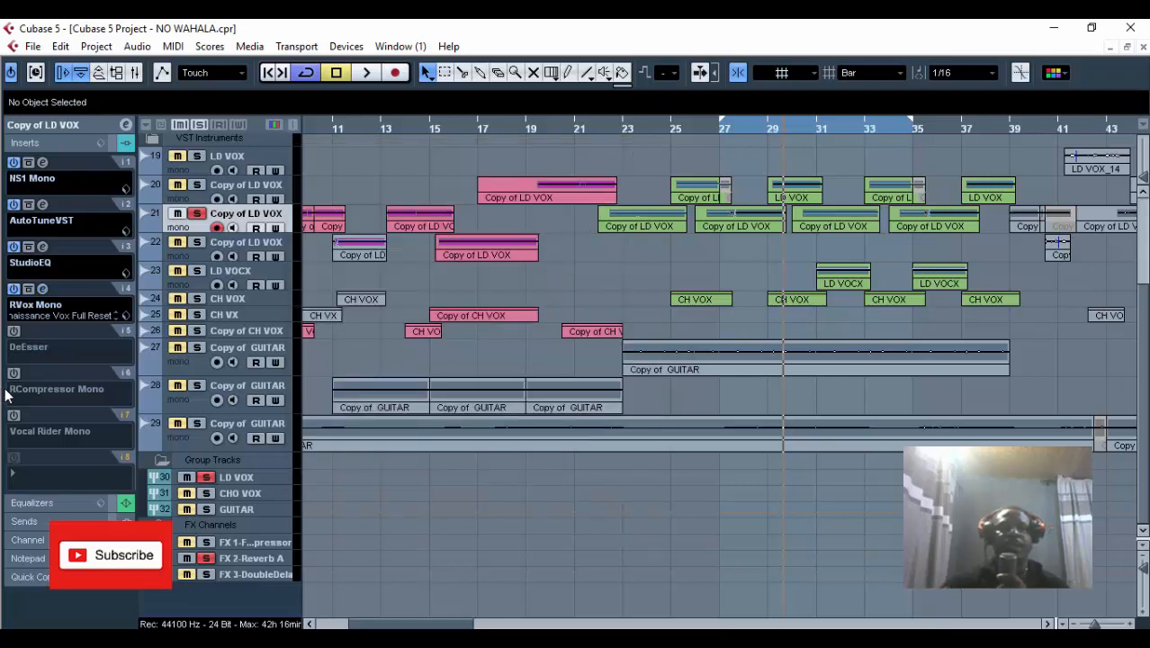
Step: Switch on the DeEsser insert on track 21, open its editor and check its preset selection
{"action": "left_click", "coordinate": [16, 331]}
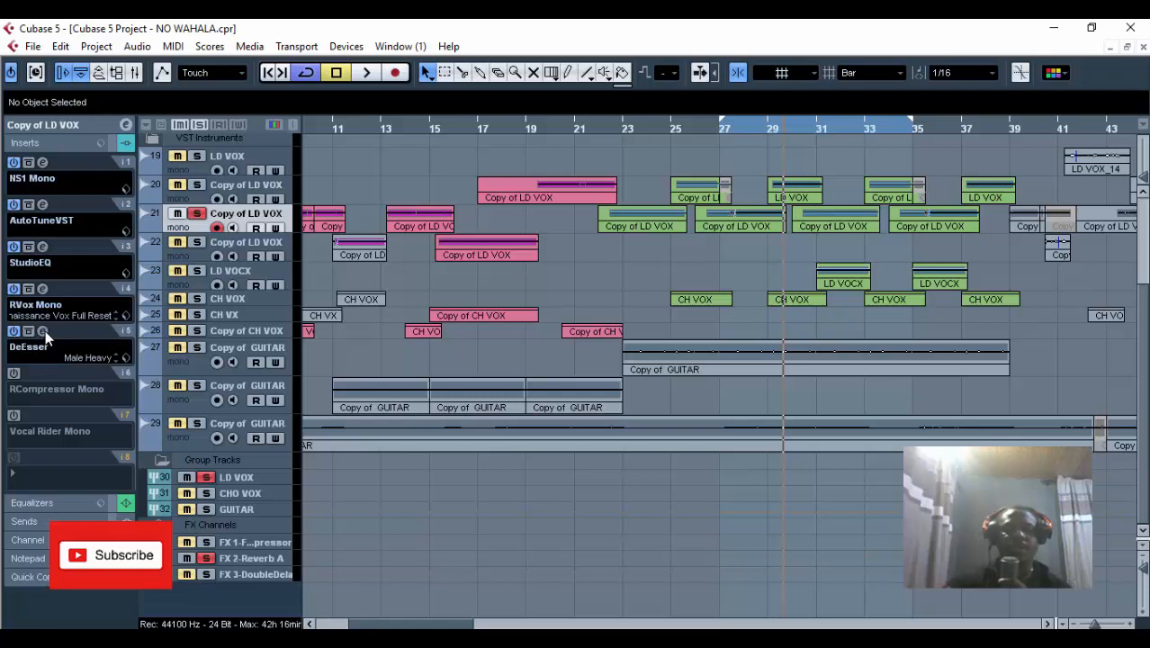
{"action": "left_click", "coordinate": [42, 332]}
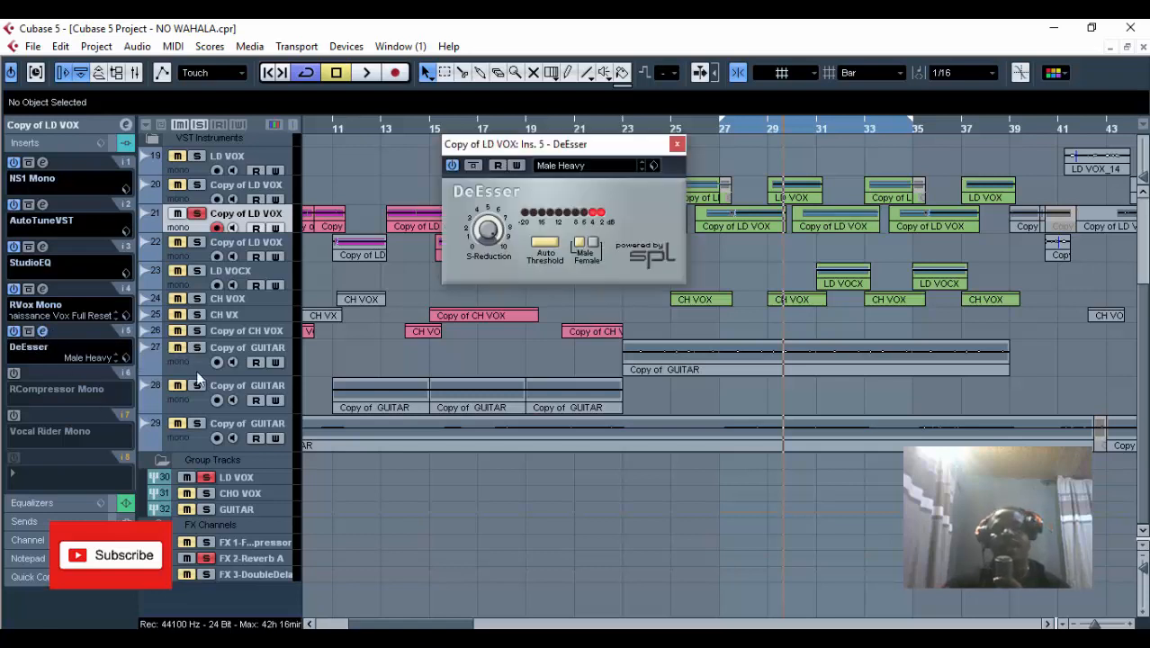
{"action": "left_click_drag", "start_coordinate": [591, 159], "coordinate": [521, 184]}
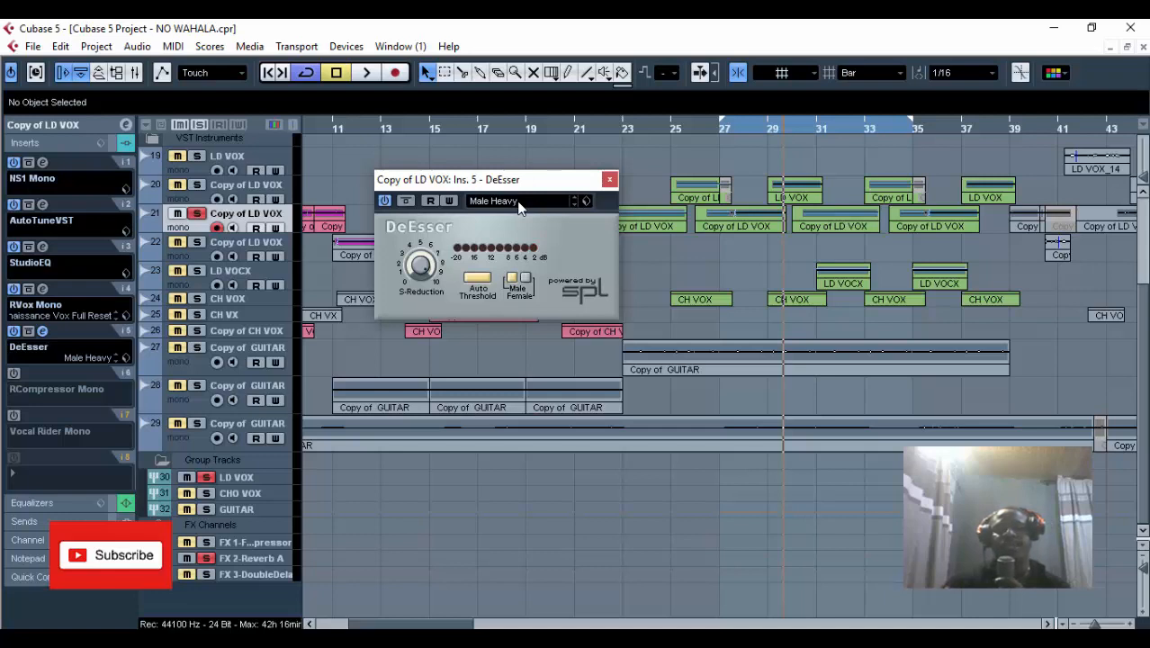
{"action": "left_click", "coordinate": [510, 202]}
{"action": "left_click", "coordinate": [529, 202]}
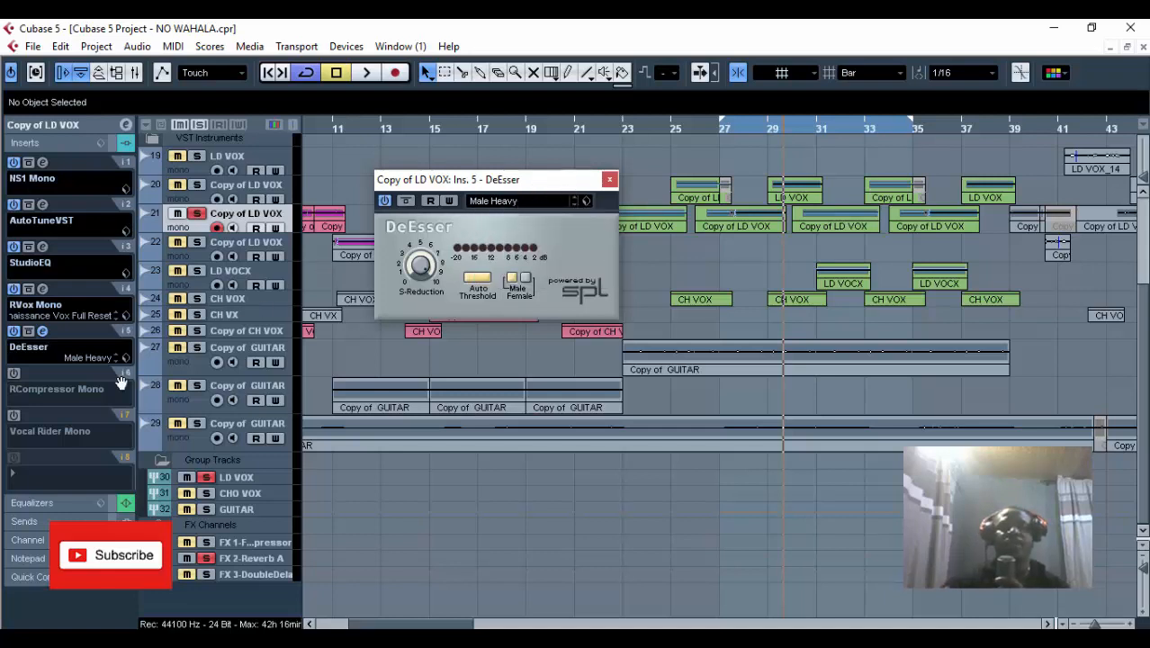
Step: Play the soloed vocal from bar 27 with the DeEsser active and stop playback
{"action": "left_click", "coordinate": [719, 132]}
{"action": "left_click", "coordinate": [369, 74]}
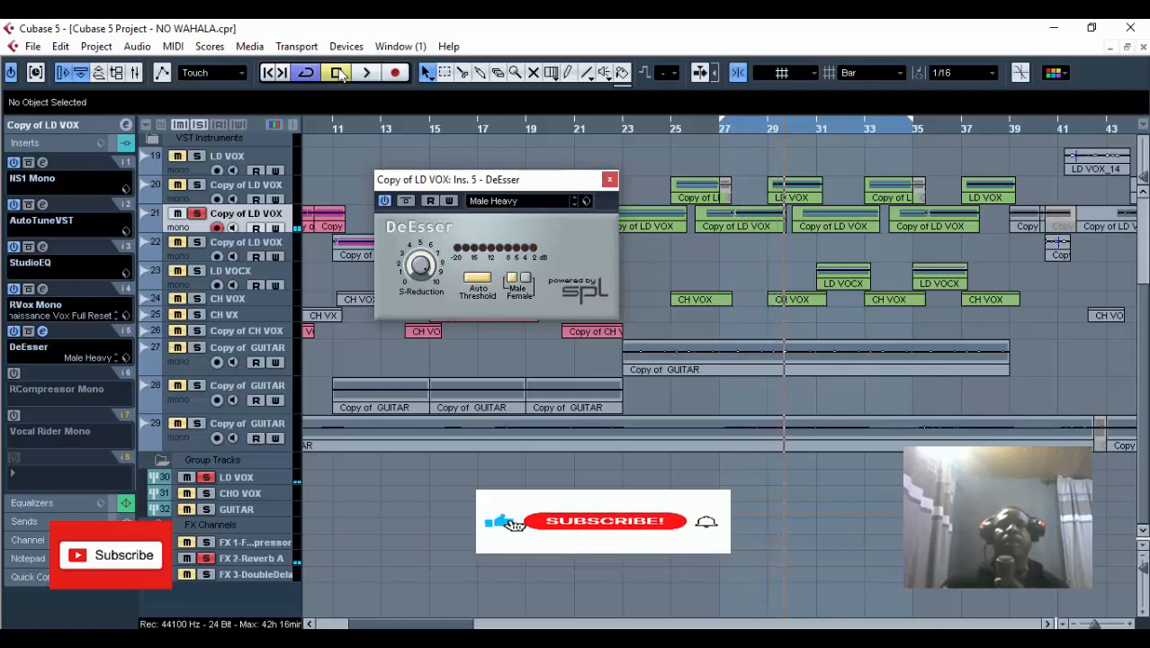
{"action": "key", "text": "space"}
Step: Listen from bar 27 with the DeEsser switched off for comparison, switch it back on and return to bar 27
{"action": "left_click", "coordinate": [385, 200]}
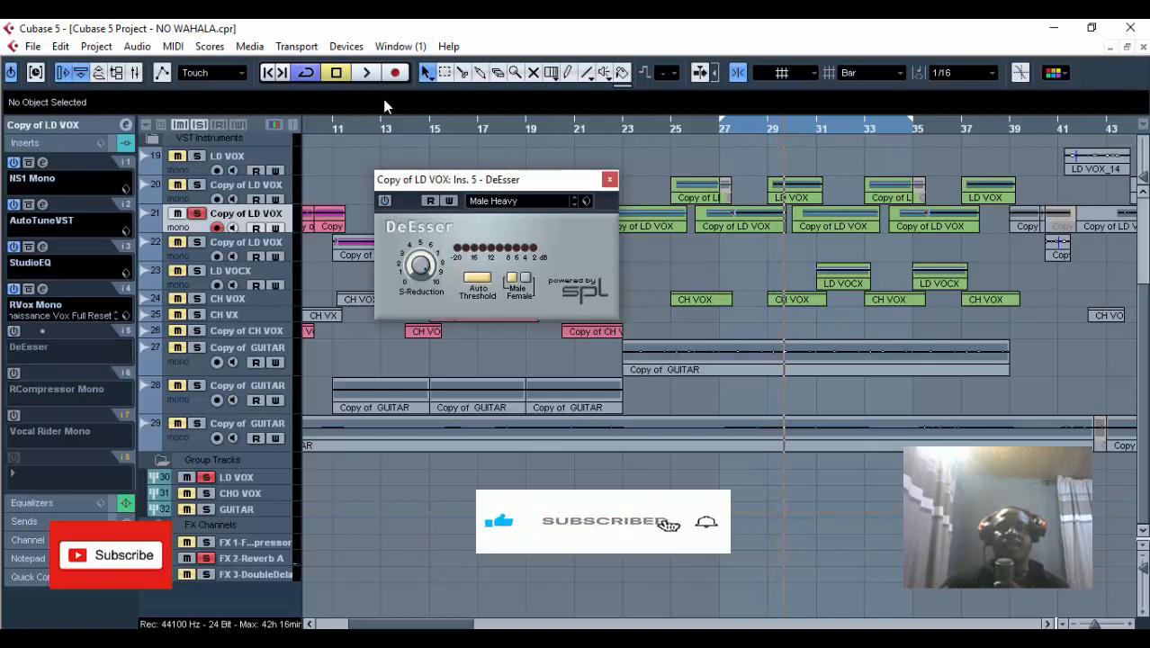
{"action": "left_click", "coordinate": [716, 130]}
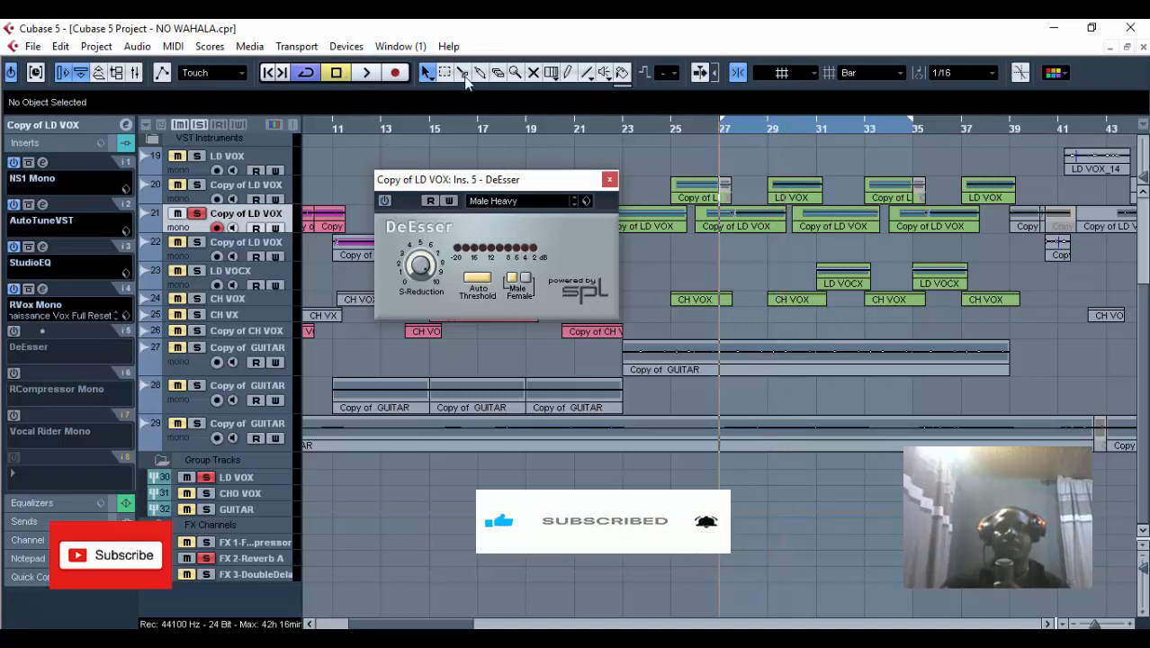
{"action": "left_click", "coordinate": [368, 73]}
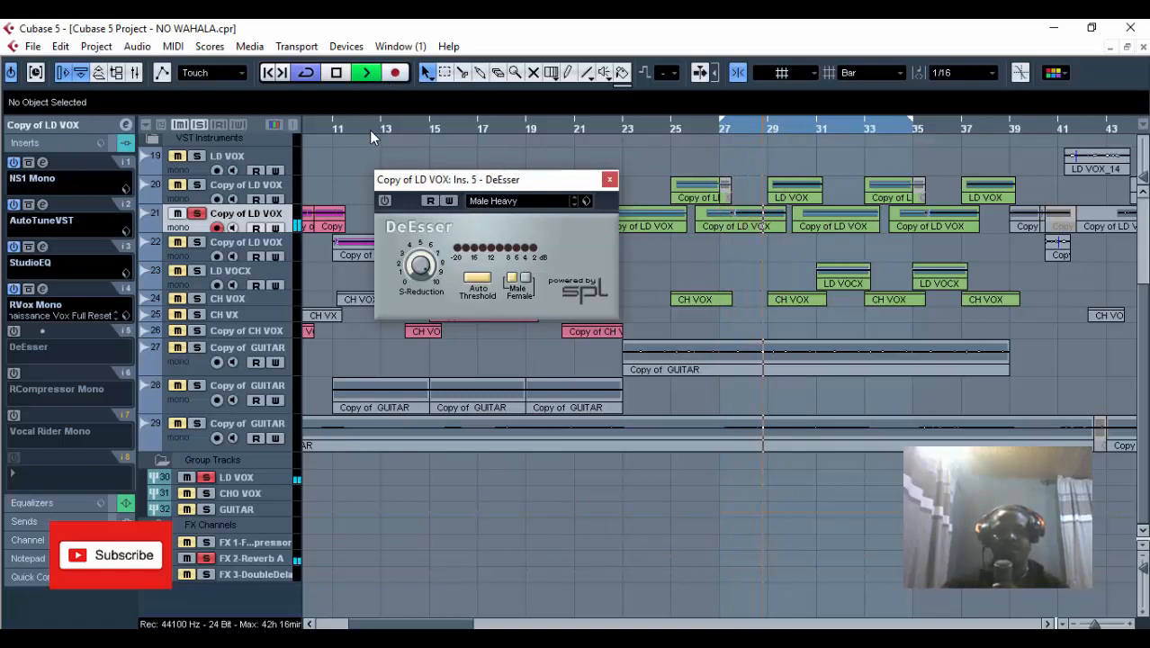
{"action": "left_click", "coordinate": [335, 73]}
{"action": "left_click", "coordinate": [384, 199]}
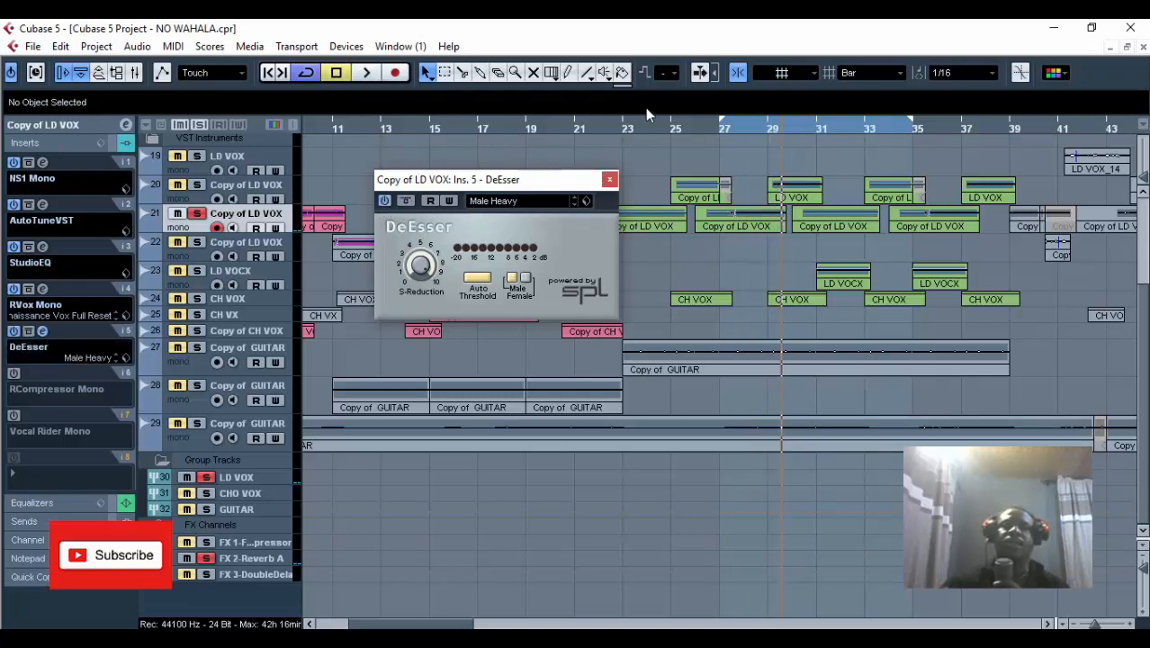
{"action": "left_click", "coordinate": [721, 129]}
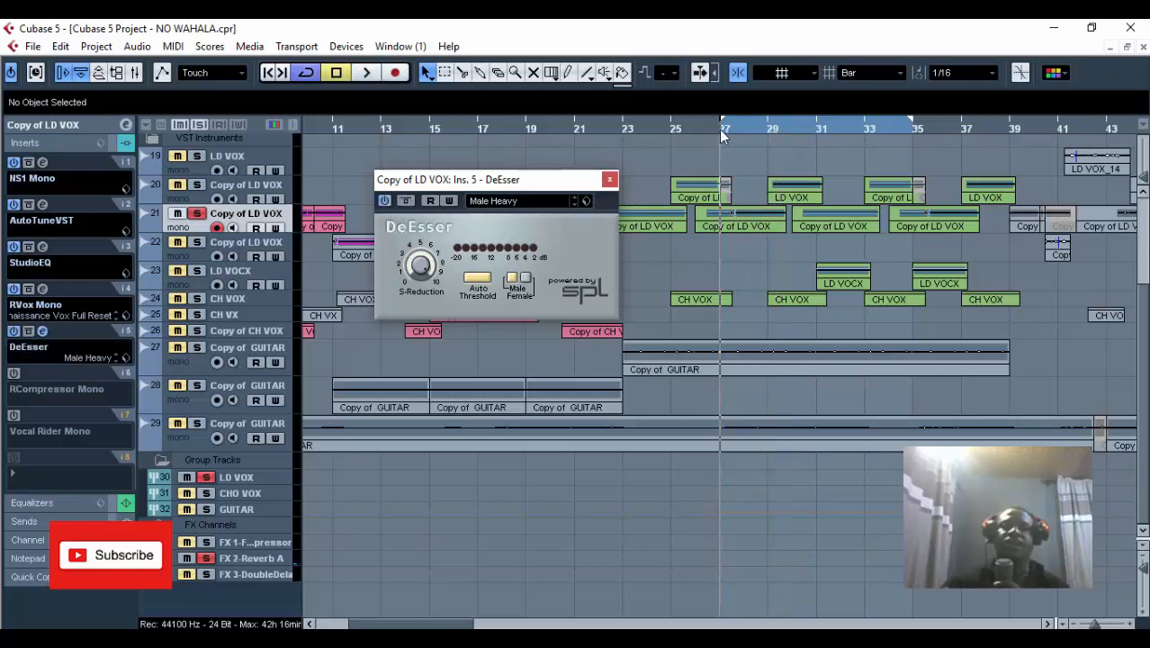
Step: Replay the vocal from bar 27 with the DeEsser back on, stop playback and close the DeEsser editor
{"action": "left_click", "coordinate": [367, 73]}
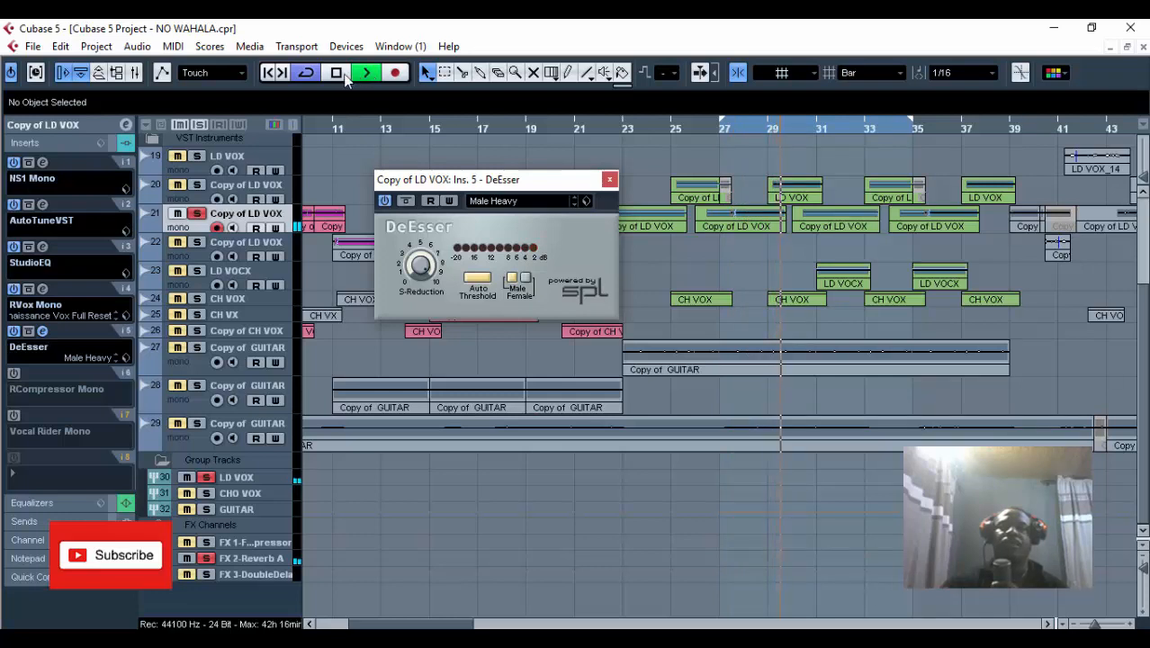
{"action": "left_click", "coordinate": [336, 73]}
{"action": "left_click_drag", "start_coordinate": [558, 187], "coordinate": [541, 173]}
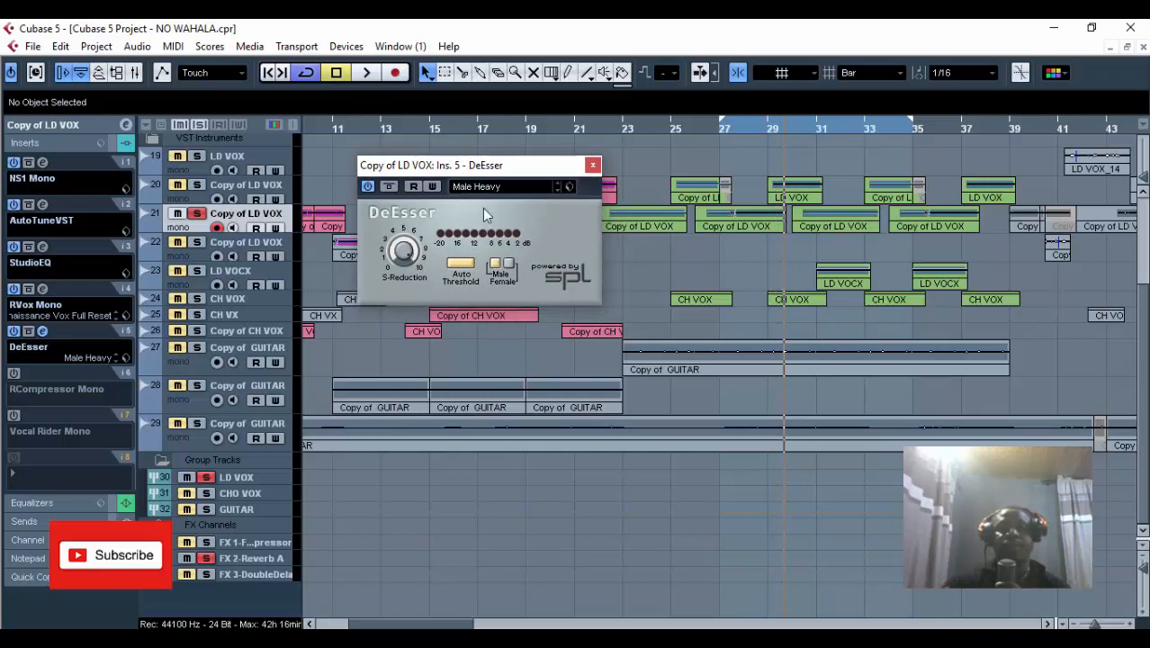
{"action": "left_click", "coordinate": [592, 167]}
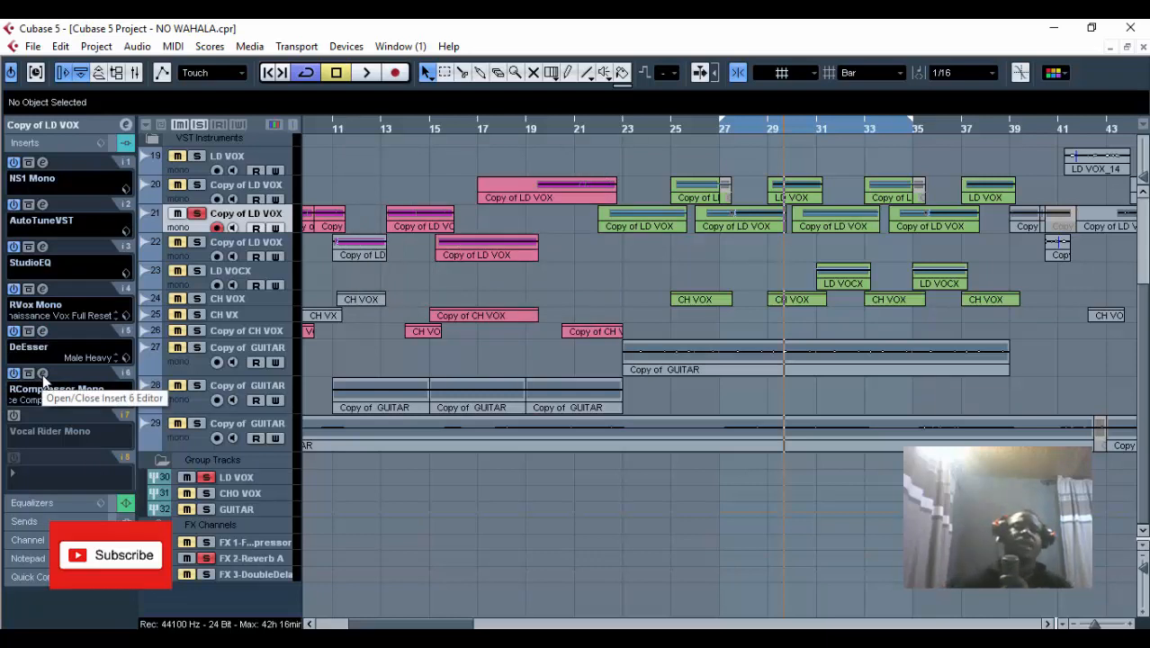
Step: Switch on the RCompressor Mono insert on track 21, open its editor and locate the plug-in in the Dynamics effects list without replacing it
{"action": "left_click", "coordinate": [43, 374]}
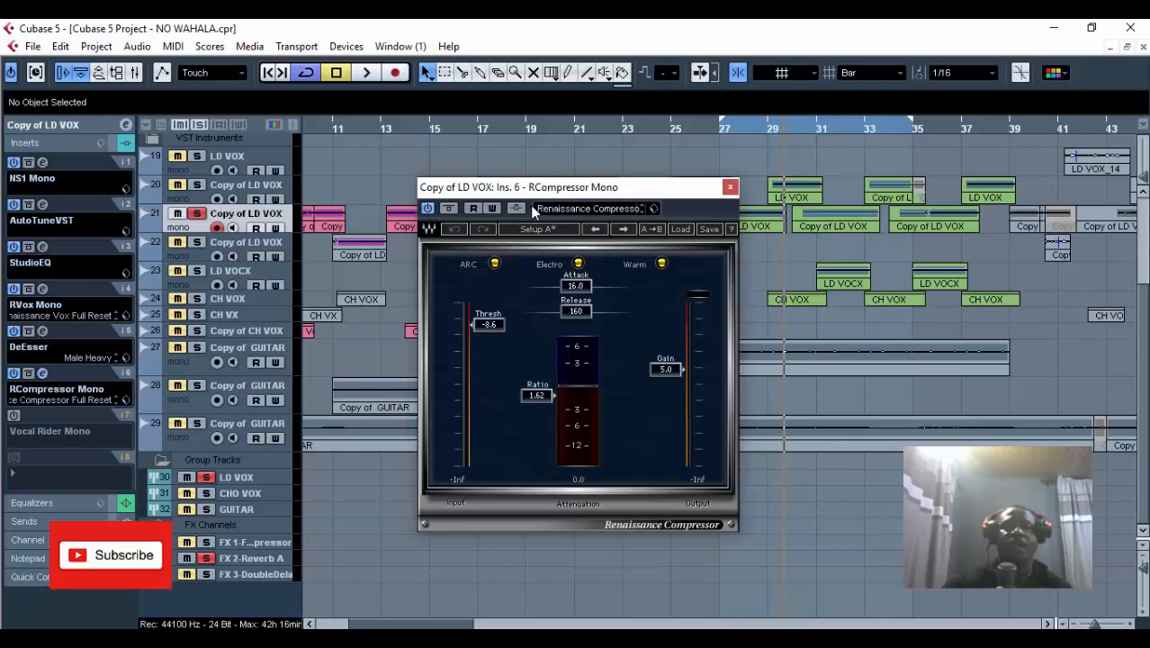
{"action": "left_click_drag", "start_coordinate": [538, 187], "coordinate": [481, 144]}
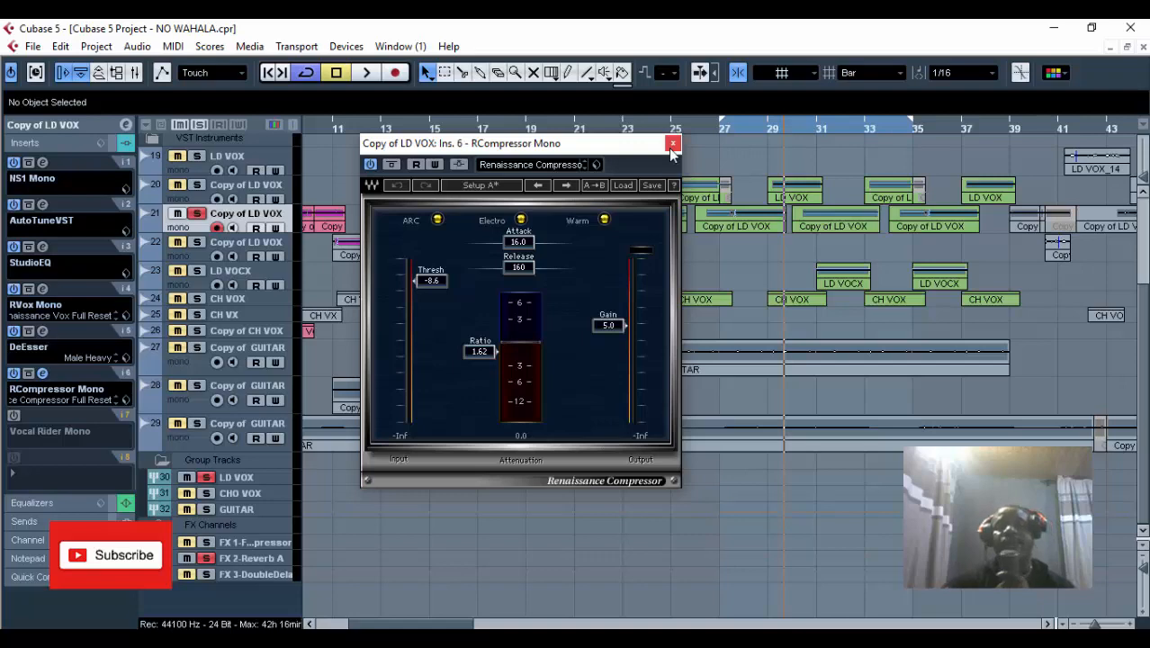
{"action": "left_click", "coordinate": [41, 394]}
{"action": "mouse_move", "coordinate": [86, 173]}
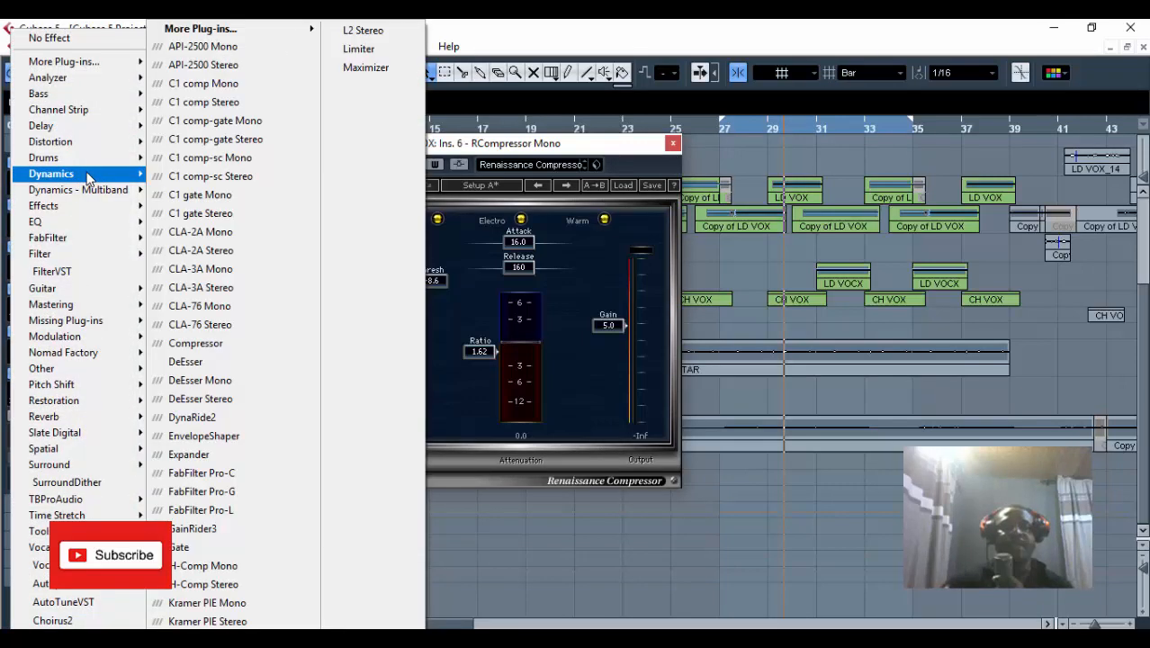
{"action": "mouse_move", "coordinate": [235, 29]}
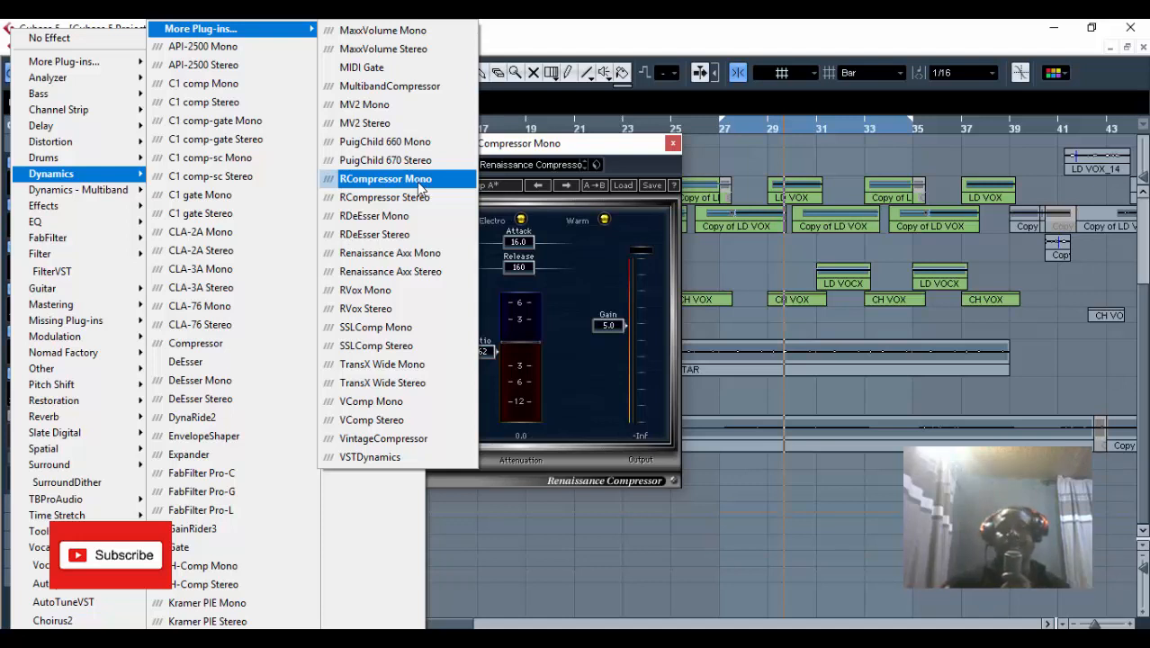
{"action": "left_click", "coordinate": [551, 152]}
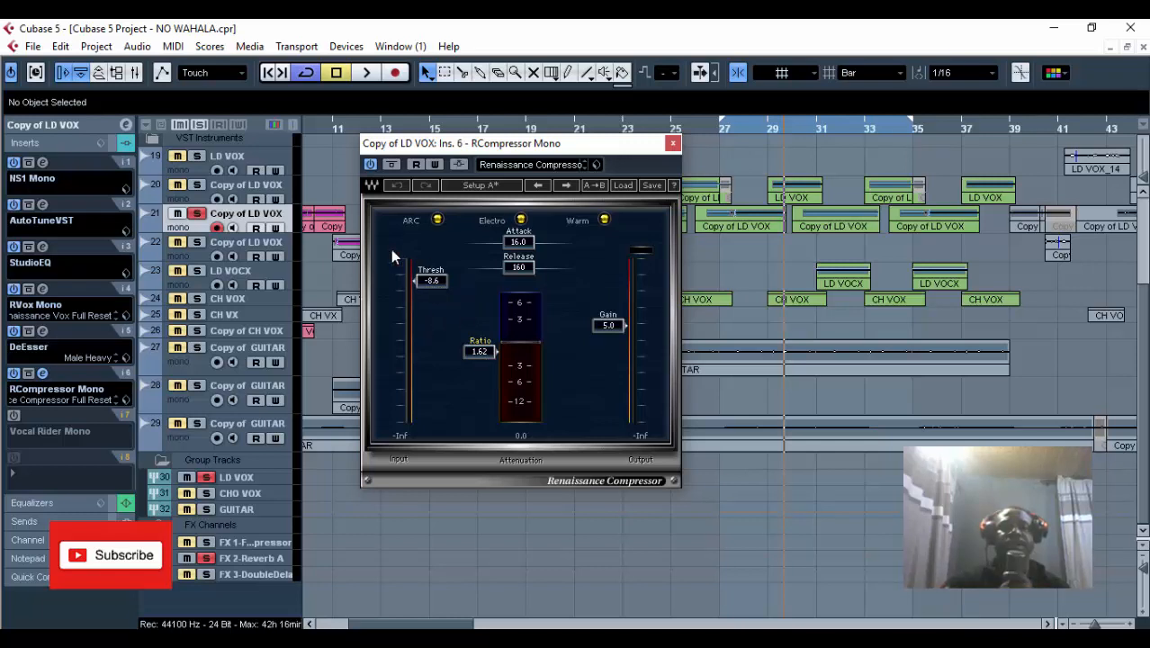
Step: Set the RCompressor Mono threshold to -8.8, listen to the vocal from bar 27 and close the editor
{"action": "left_click_drag", "start_coordinate": [425, 287], "coordinate": [426, 290]}
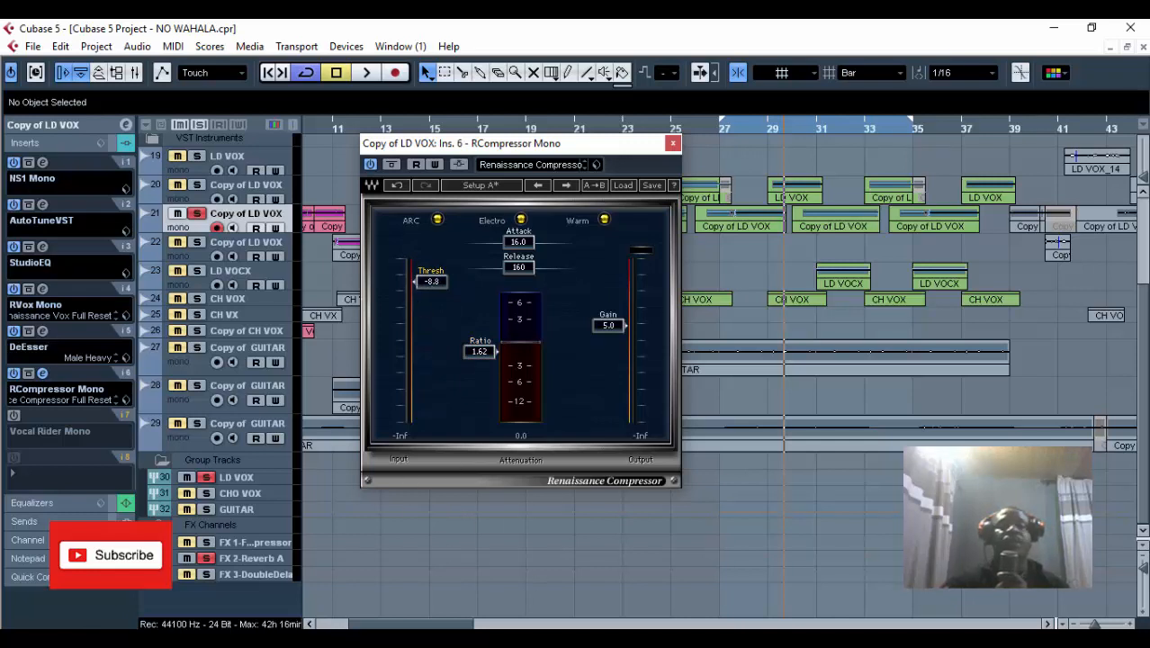
{"action": "left_click", "coordinate": [719, 135]}
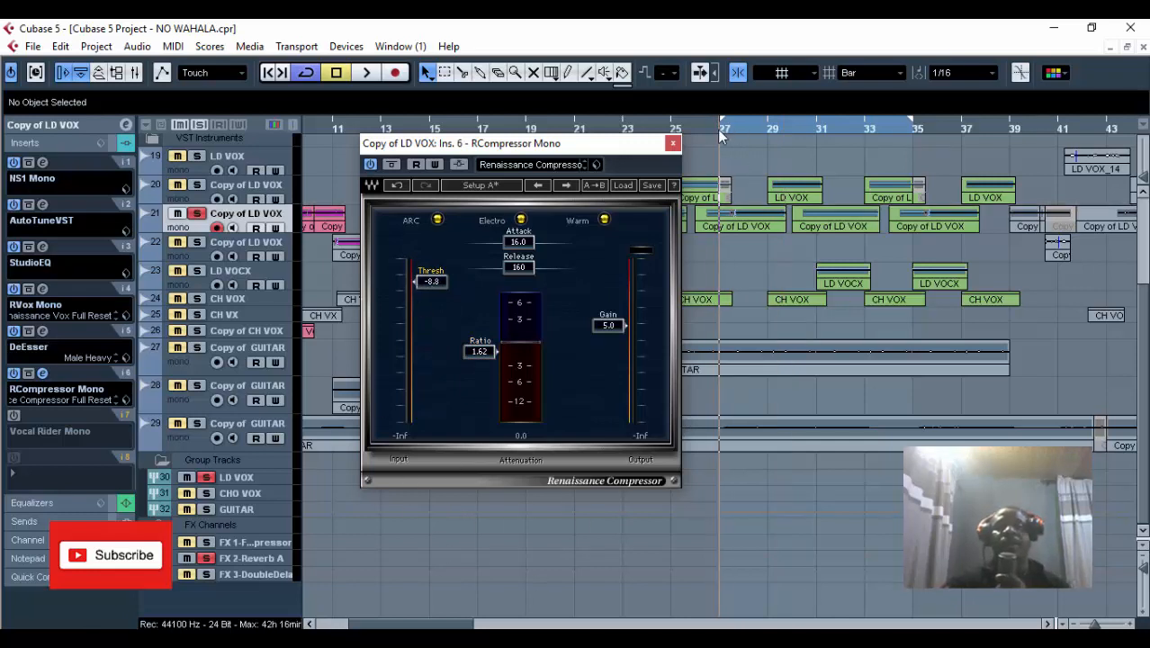
{"action": "left_click", "coordinate": [368, 74]}
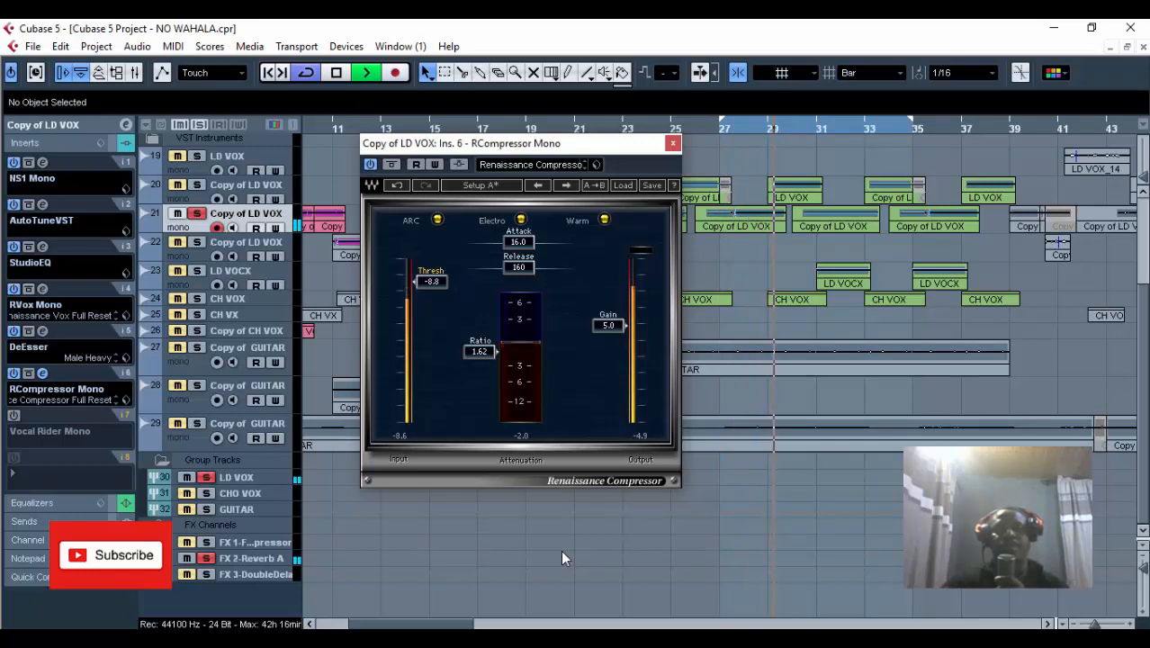
{"action": "key", "text": "space"}
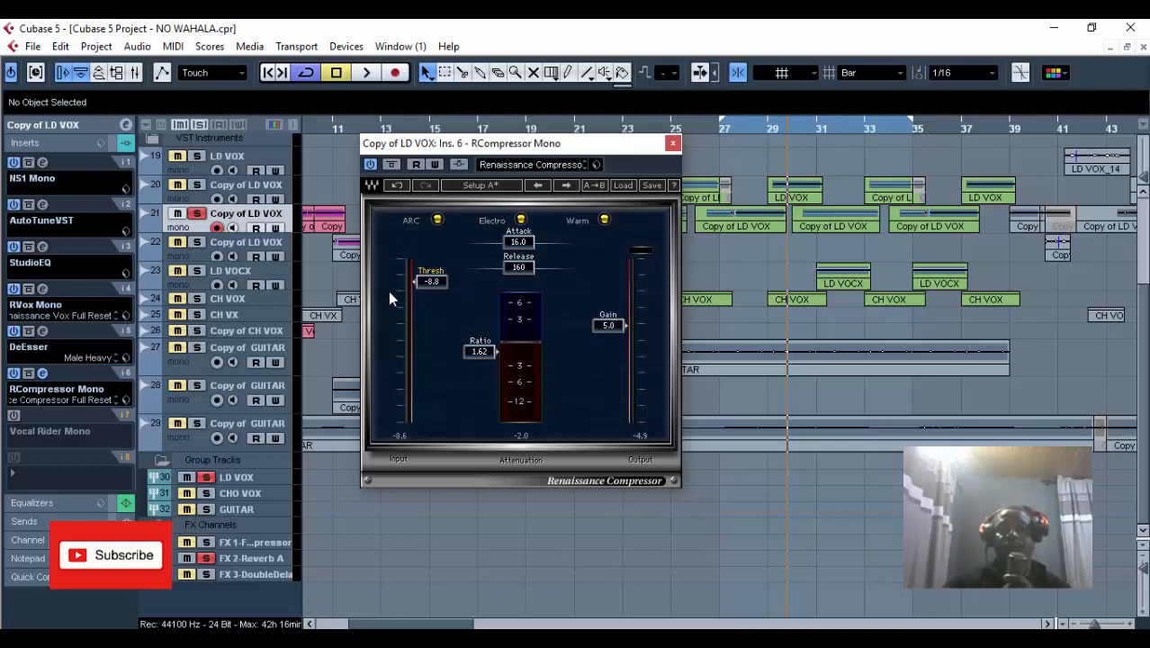
{"action": "left_click", "coordinate": [673, 145]}
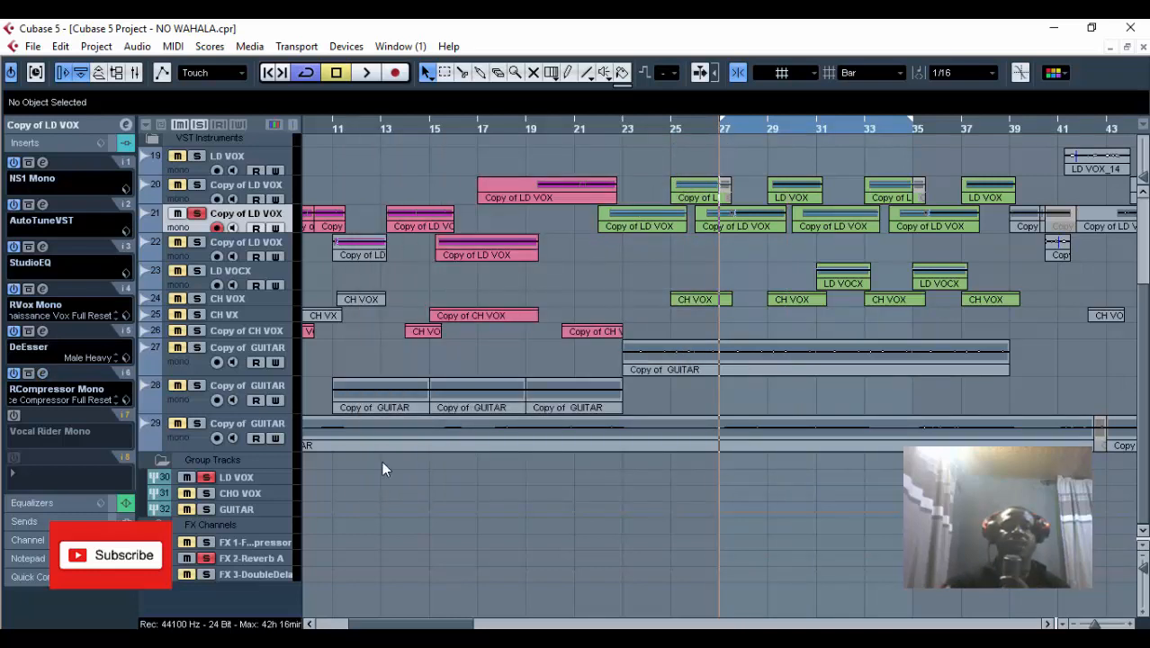
Step: Switch on the Vocal Rider Mono insert on track 21, open its editor and place the window clear of the transport controls
{"action": "left_click", "coordinate": [14, 417]}
{"action": "left_click", "coordinate": [43, 415]}
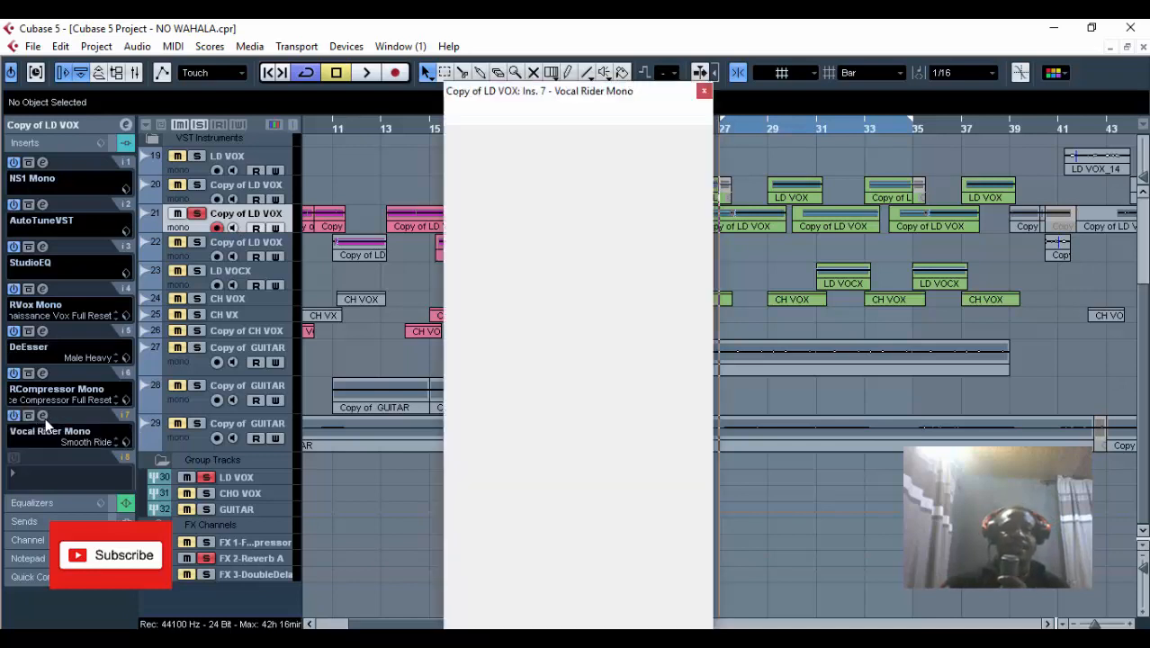
{"action": "left_click_drag", "start_coordinate": [590, 89], "coordinate": [435, 42]}
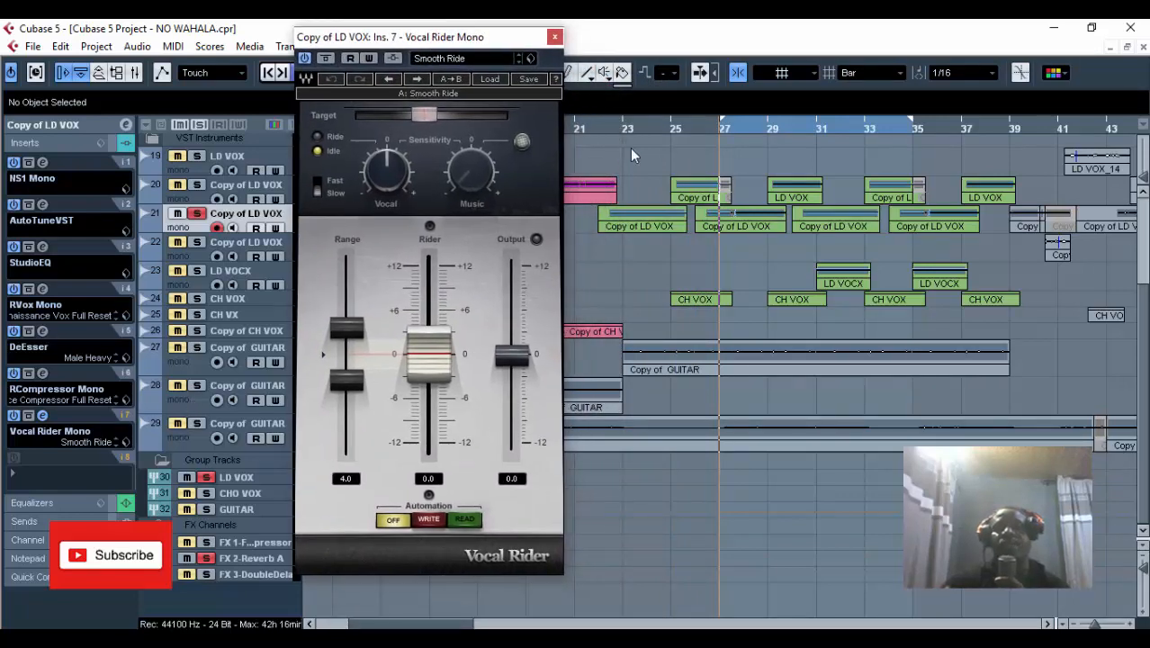
{"action": "left_click_drag", "start_coordinate": [422, 37], "coordinate": [368, 110]}
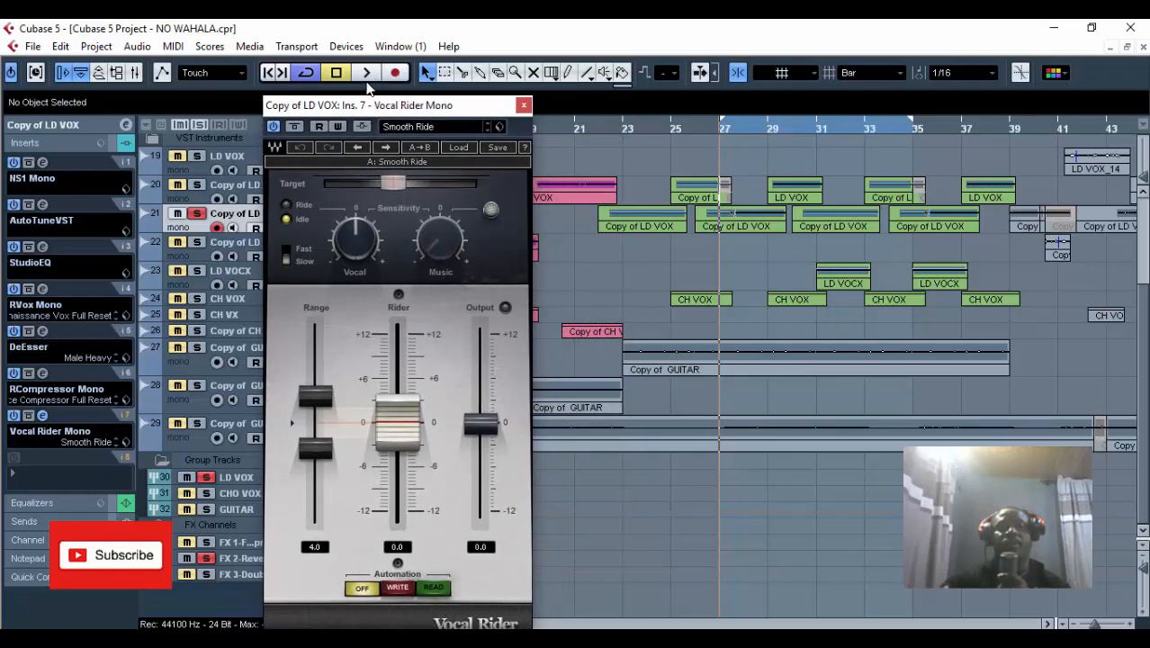
Step: Compare the vocal from bar 27 with Vocal Rider Mono active and switched off, and switch the insert back on
{"action": "left_click", "coordinate": [365, 74]}
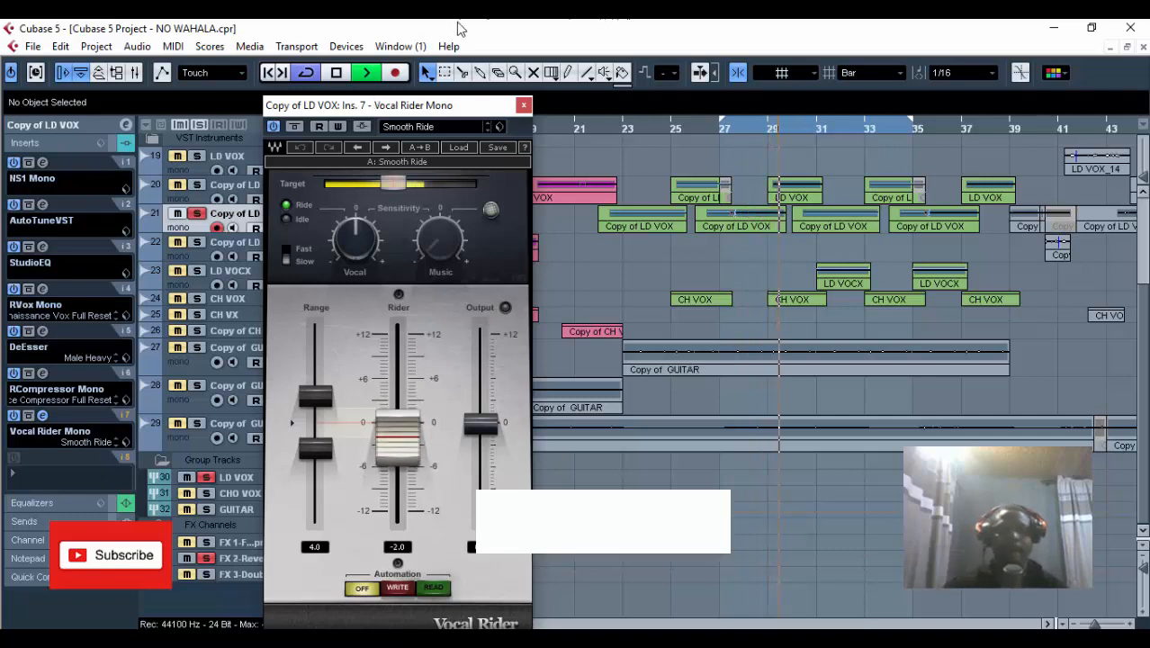
{"action": "left_click", "coordinate": [336, 73]}
{"action": "left_click", "coordinate": [273, 127]}
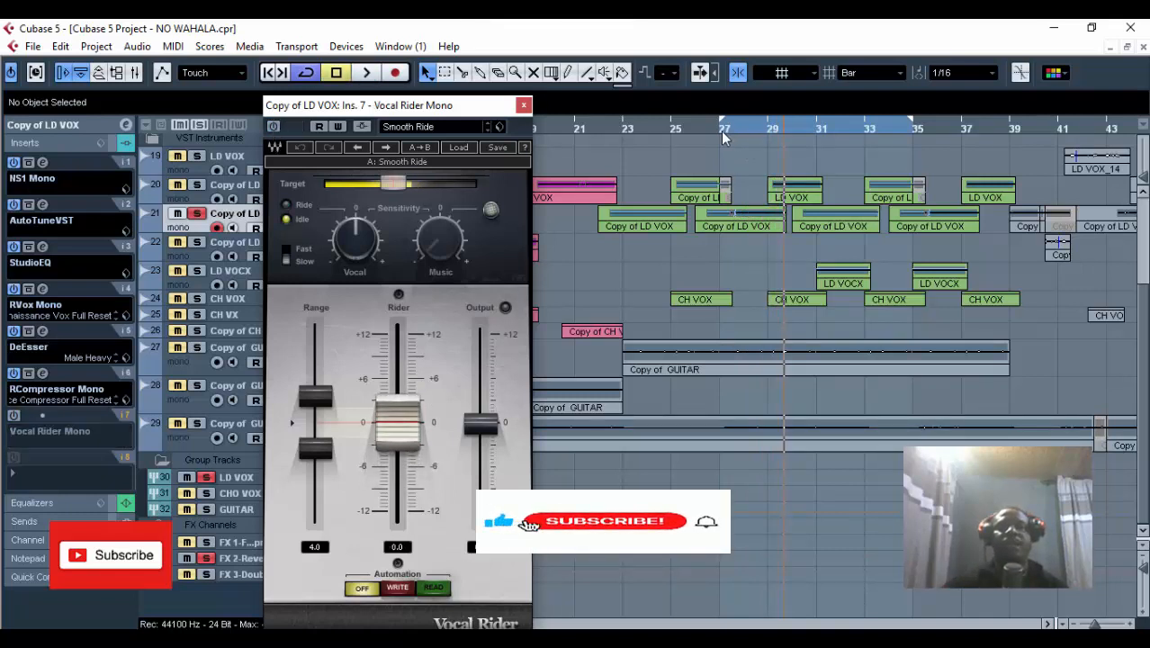
{"action": "left_click", "coordinate": [365, 73]}
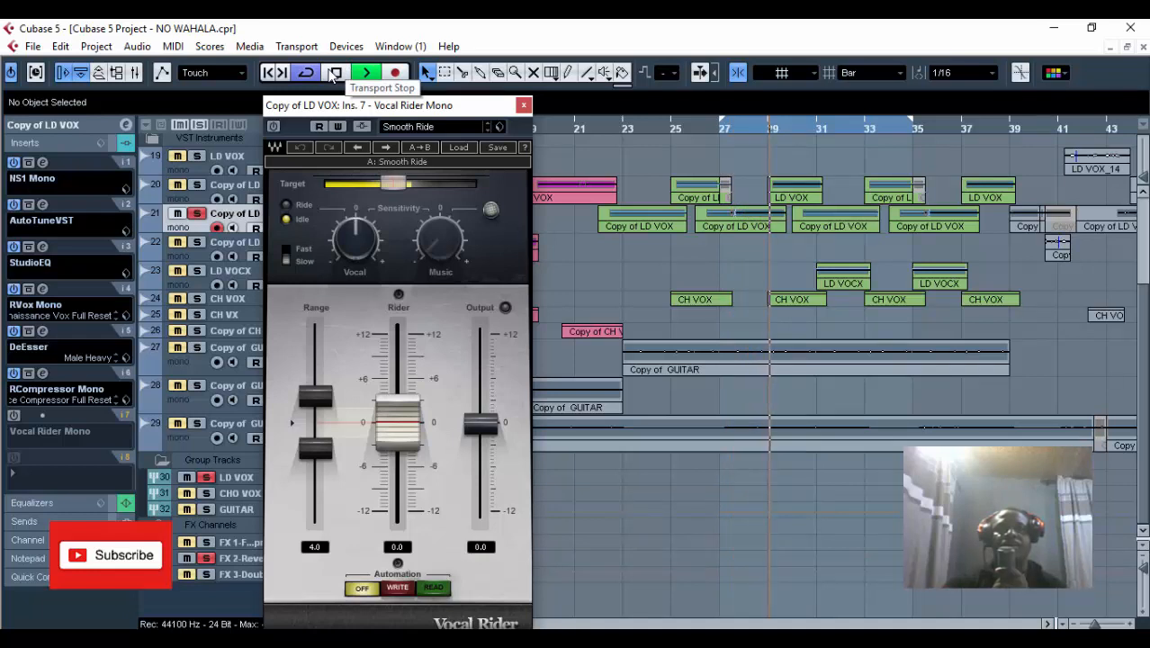
{"action": "left_click", "coordinate": [335, 73]}
{"action": "left_click", "coordinate": [274, 126]}
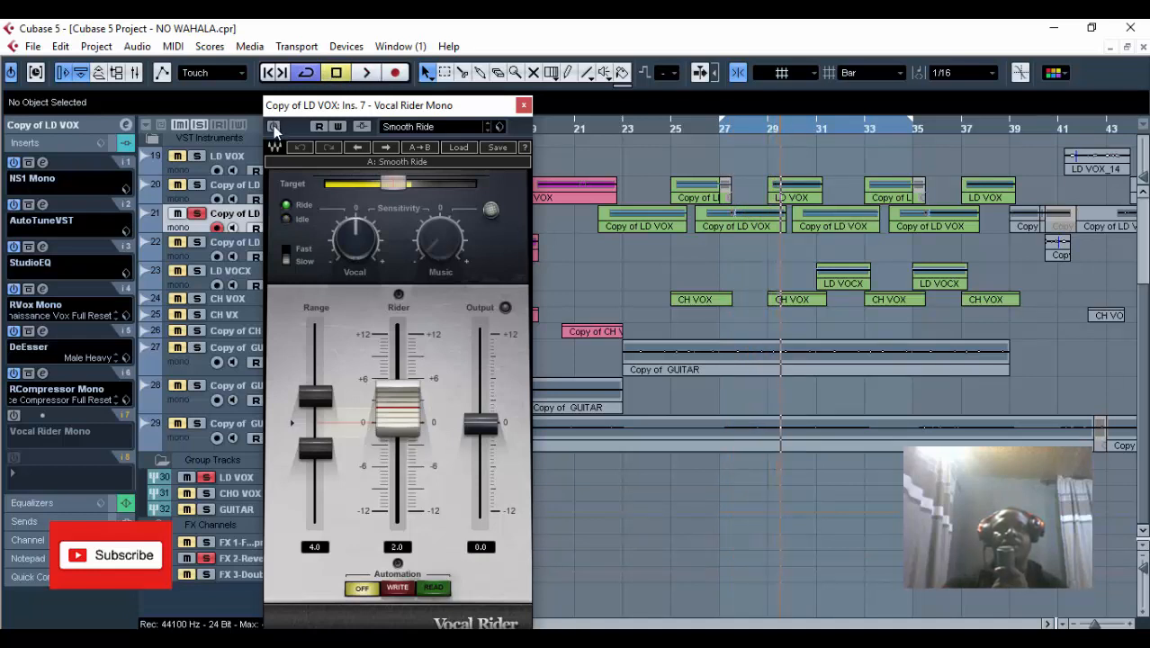
Step: Replay the vocal from bar 27 with Vocal Rider Mono switched on again and stop playback
{"action": "left_click", "coordinate": [720, 128]}
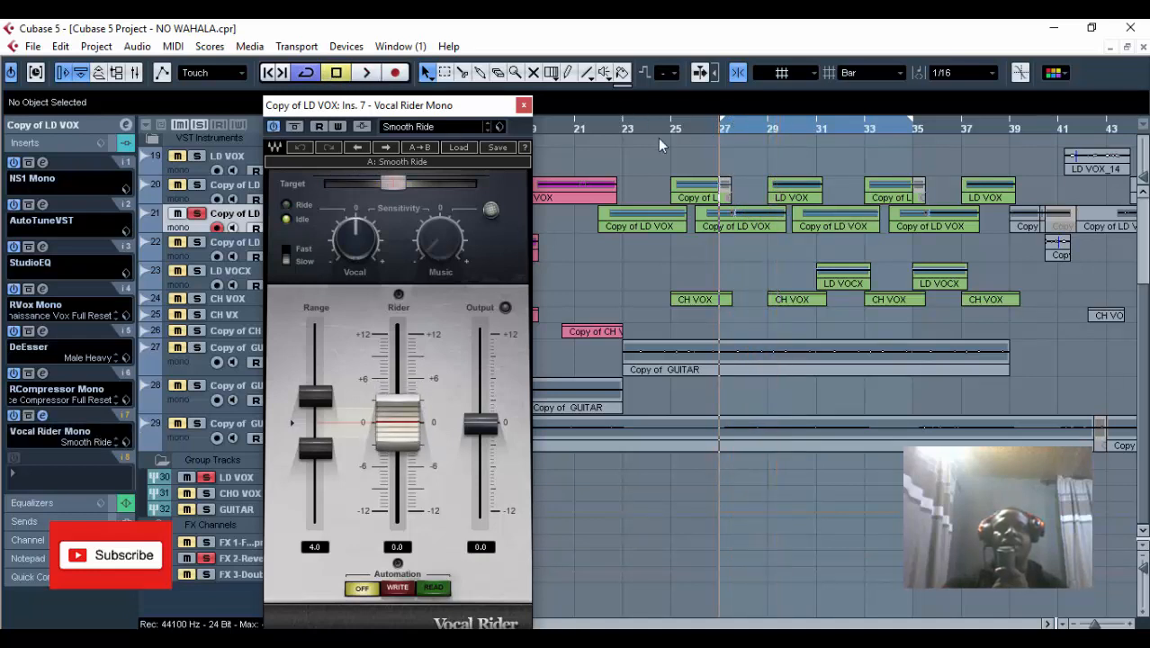
{"action": "left_click", "coordinate": [367, 72]}
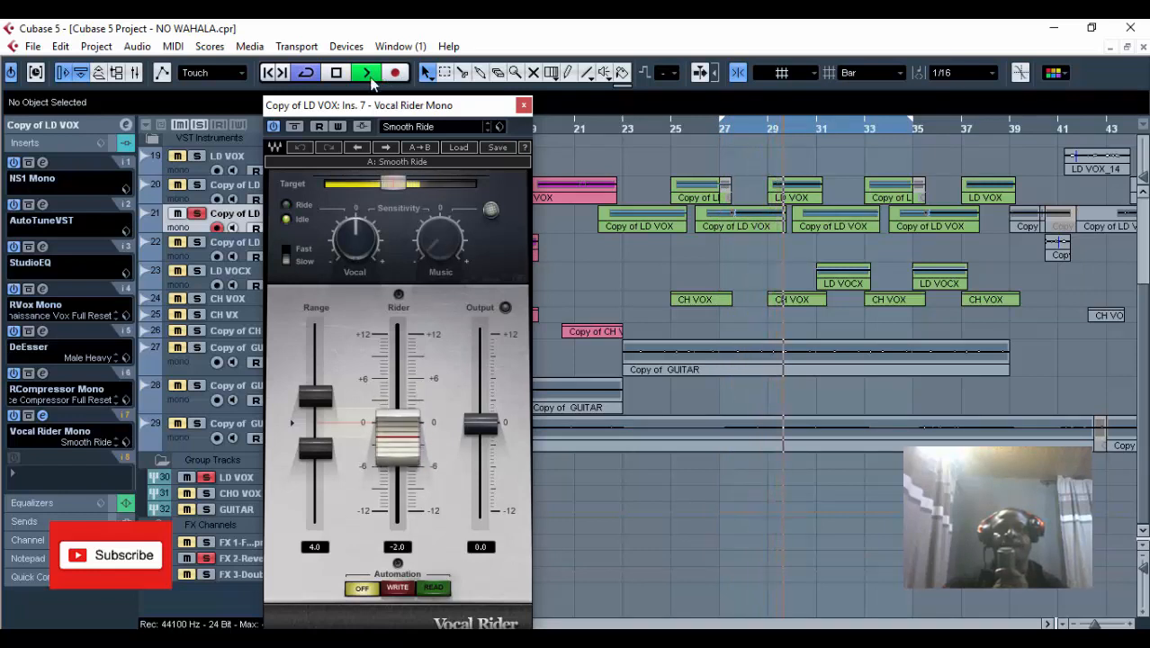
{"action": "left_click", "coordinate": [335, 71]}
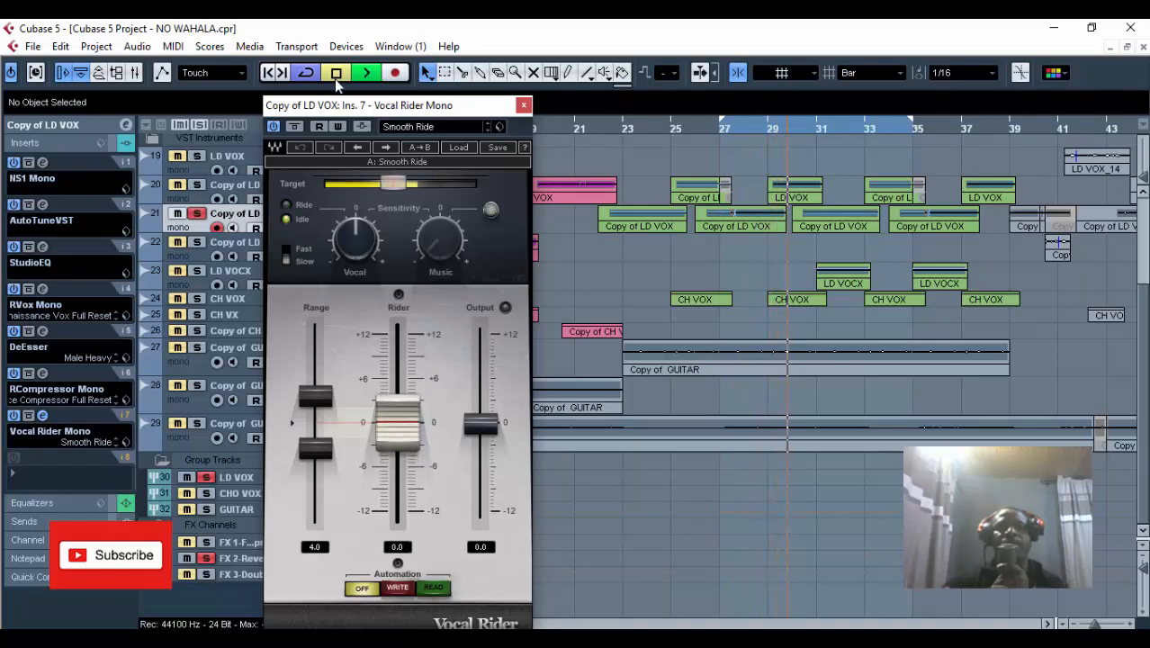
Step: Return to bar 27, check the Vocal Rider Mono preset list and close its editor
{"action": "left_click", "coordinate": [724, 126]}
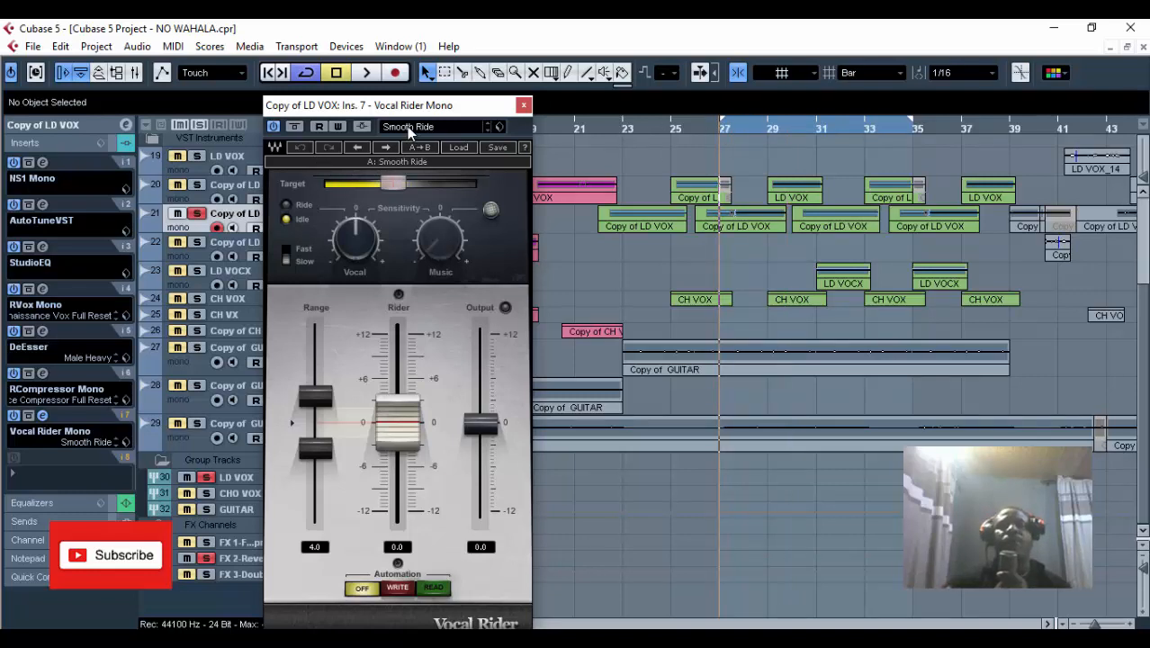
{"action": "left_click", "coordinate": [407, 126]}
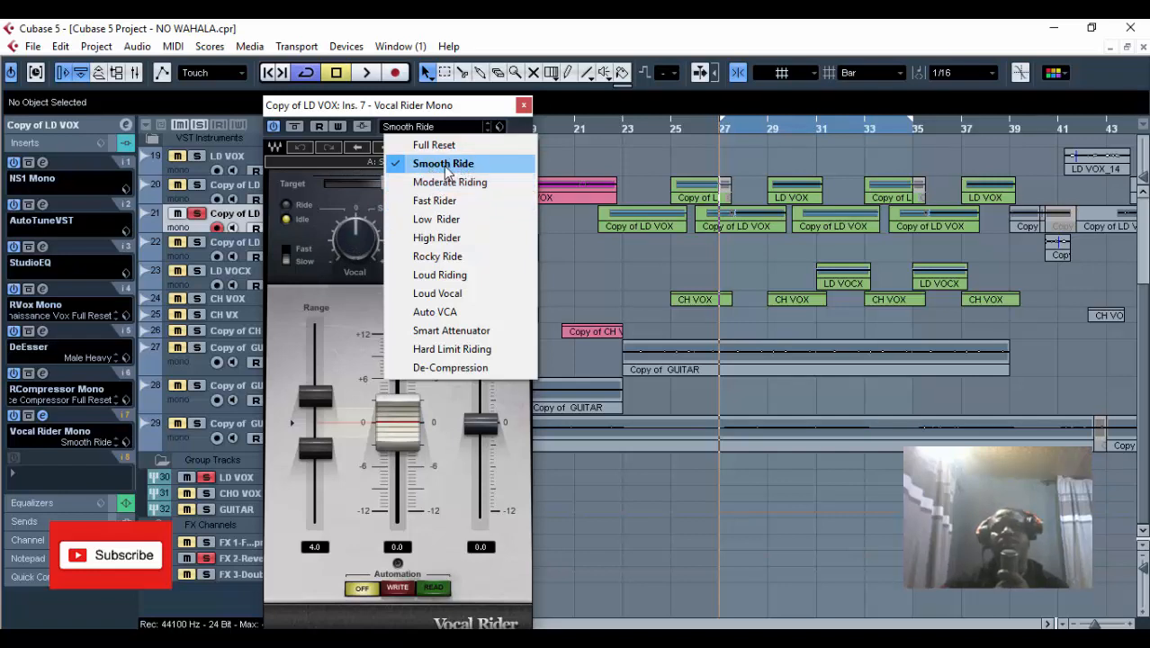
{"action": "left_click", "coordinate": [524, 107]}
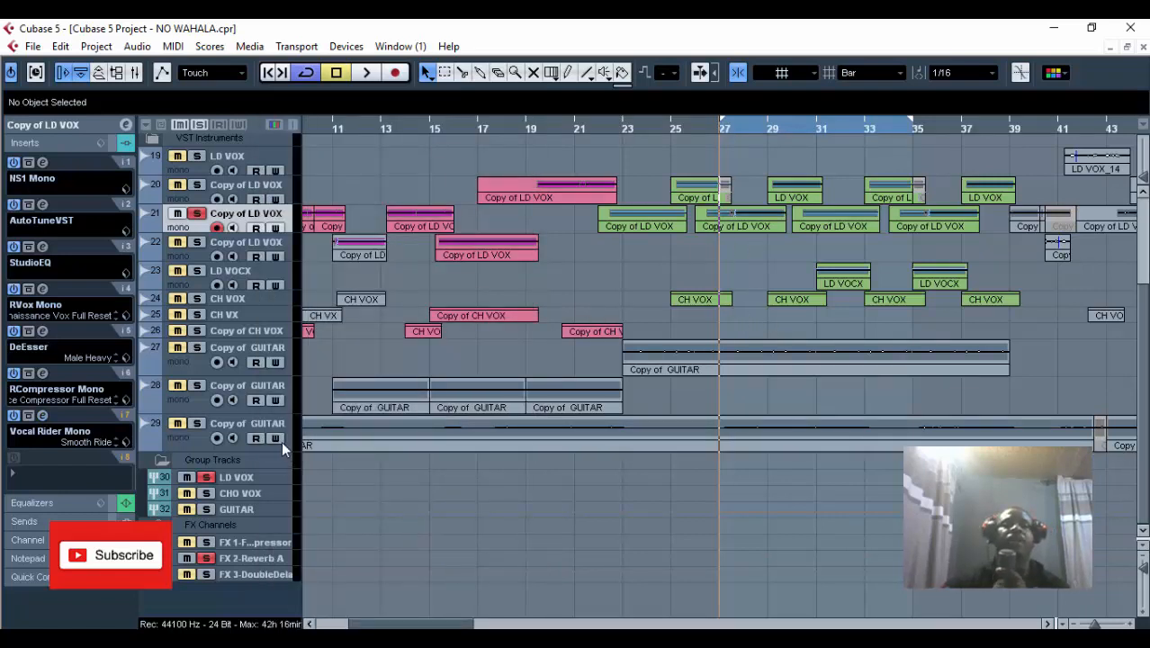
Step: Open the channel settings of track 21, review the equalizer curve and bypass the equalizers
{"action": "left_click", "coordinate": [124, 126]}
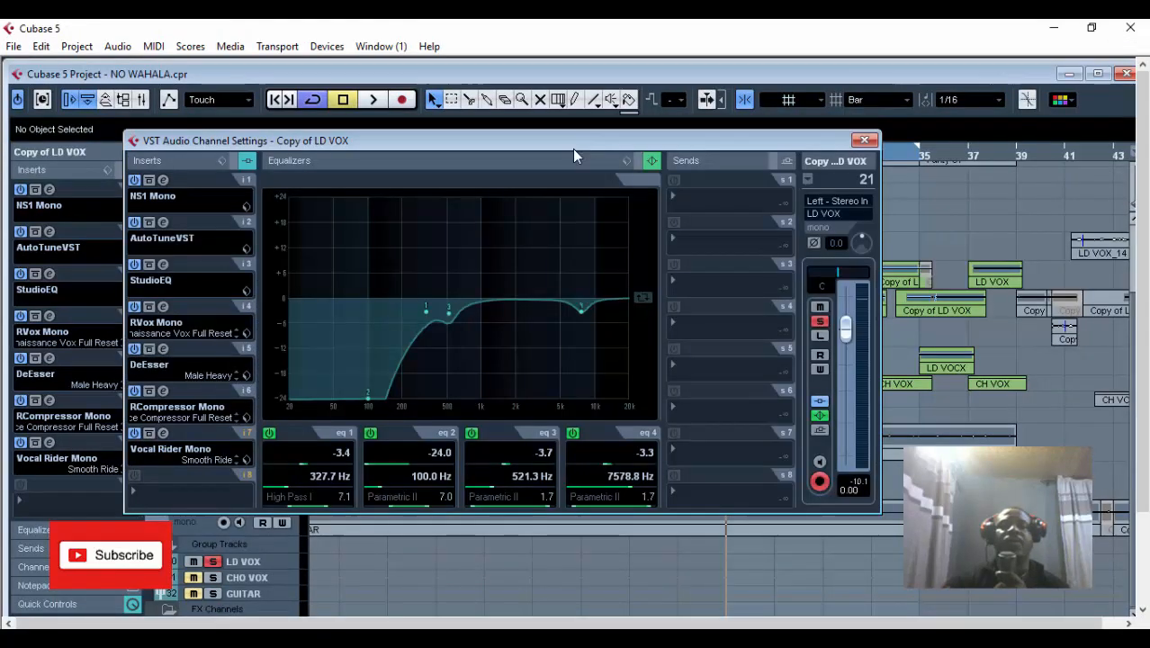
{"action": "left_click_drag", "start_coordinate": [551, 138], "coordinate": [635, 102]}
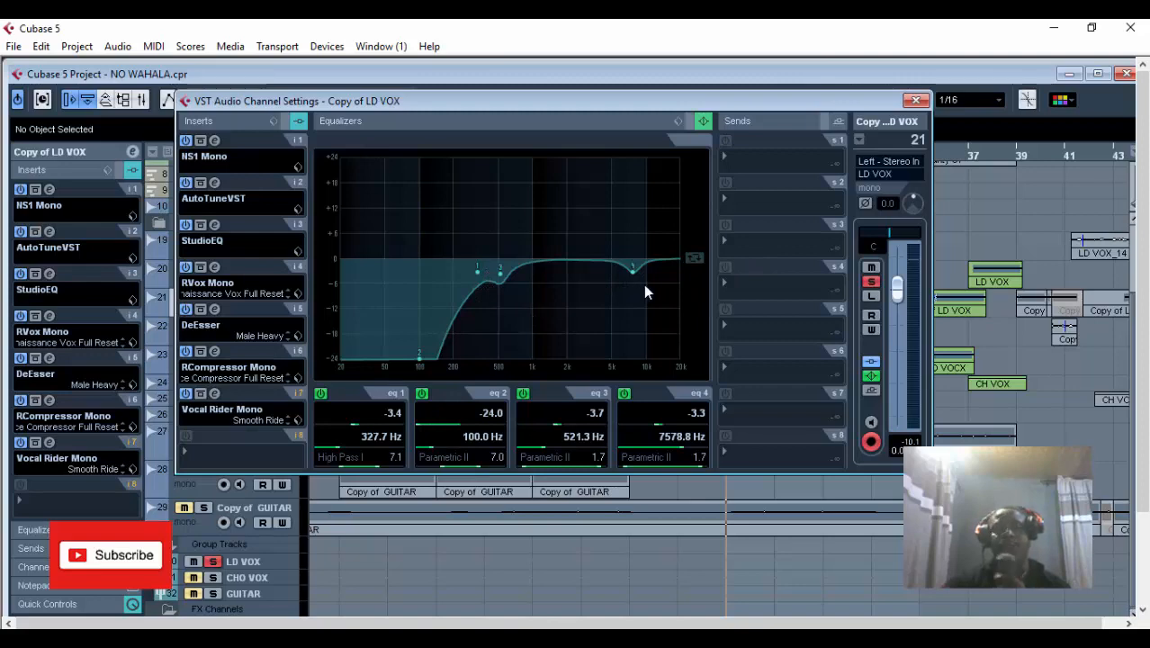
{"action": "left_click_drag", "start_coordinate": [619, 102], "coordinate": [650, 182]}
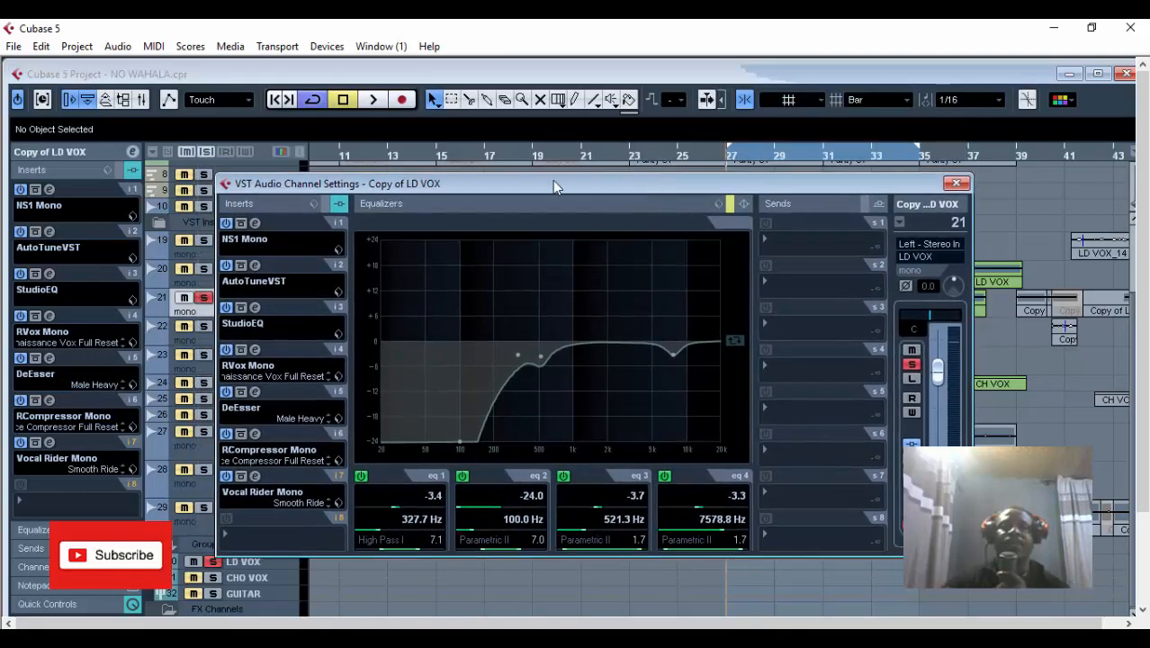
Step: Play the vocal from bar 27 with the equalizers bypassed, keeping track 21's channel settings in view, and stop playback
{"action": "left_click", "coordinate": [374, 100]}
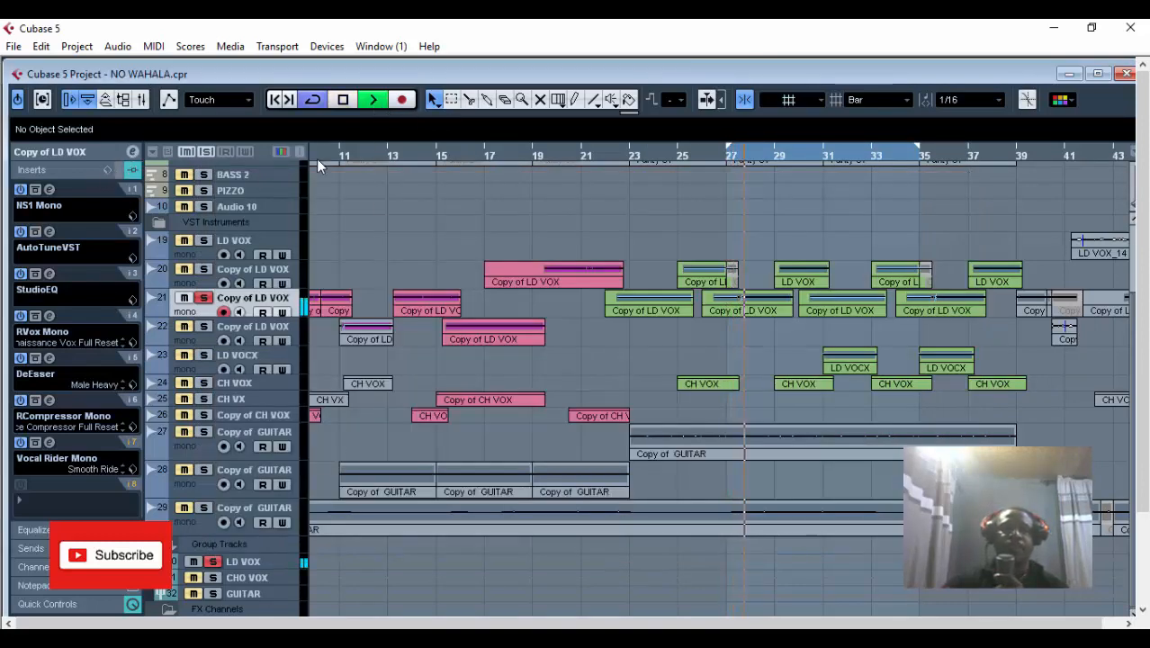
{"action": "left_click", "coordinate": [133, 153]}
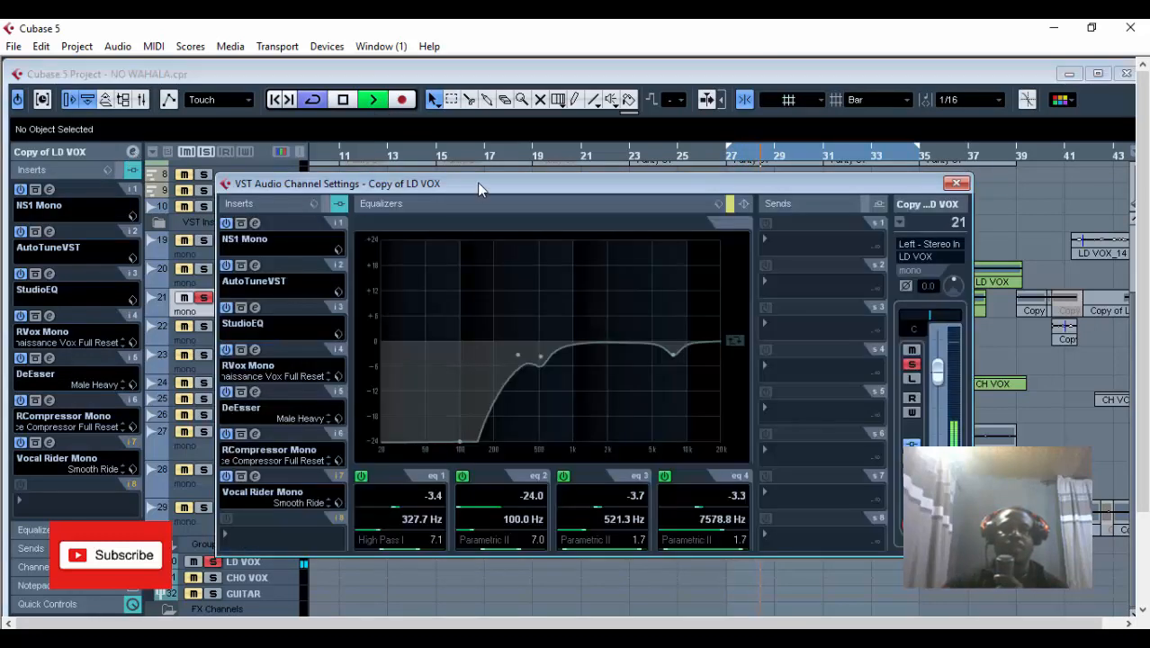
{"action": "left_click_drag", "start_coordinate": [477, 183], "coordinate": [426, 182]}
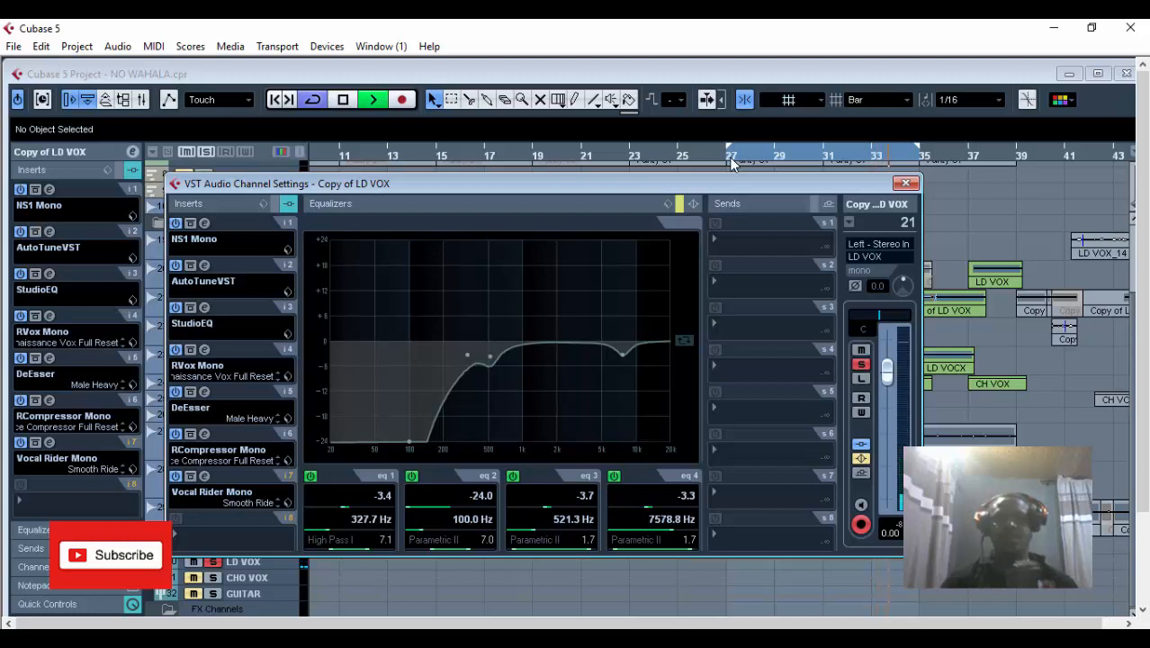
{"action": "key", "text": "space"}
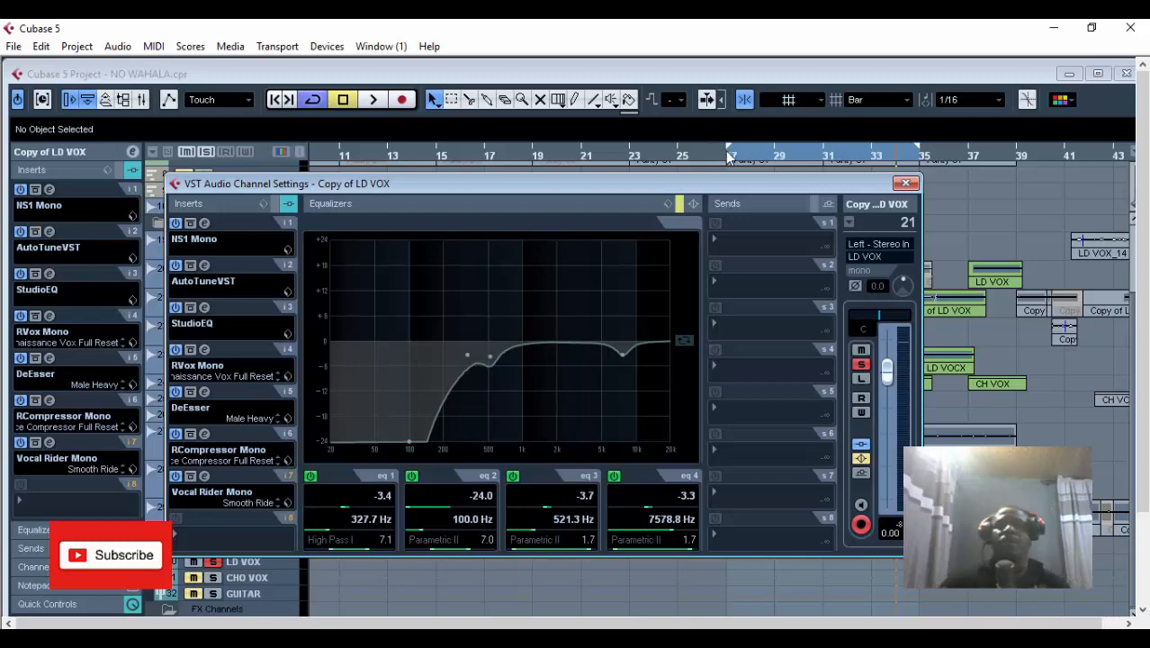
Step: Return to bar 27 and switch the bypassed equalizers of track 21 back on in its channel settings
{"action": "left_click", "coordinate": [728, 155]}
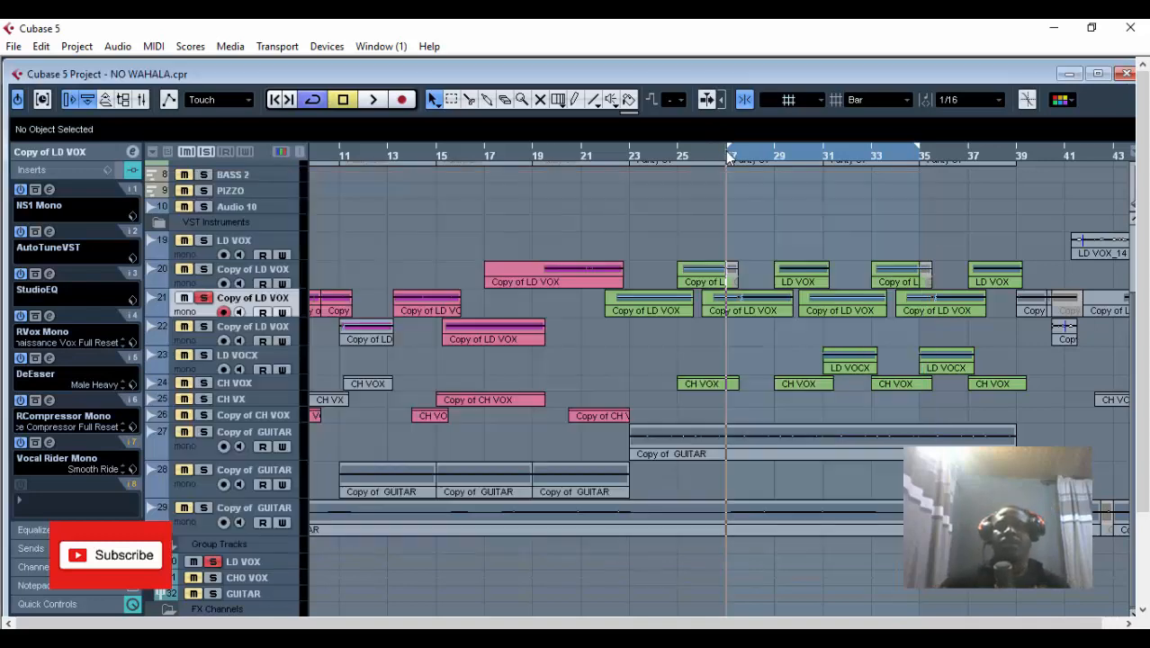
{"action": "left_click", "coordinate": [132, 152]}
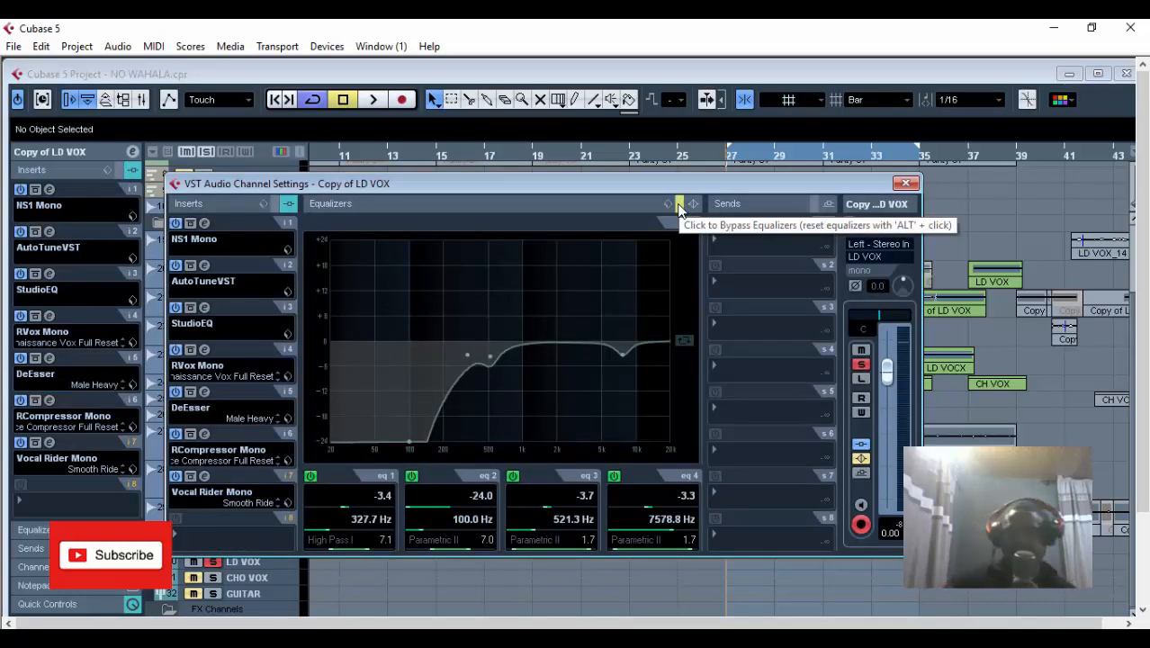
{"action": "left_click", "coordinate": [680, 206]}
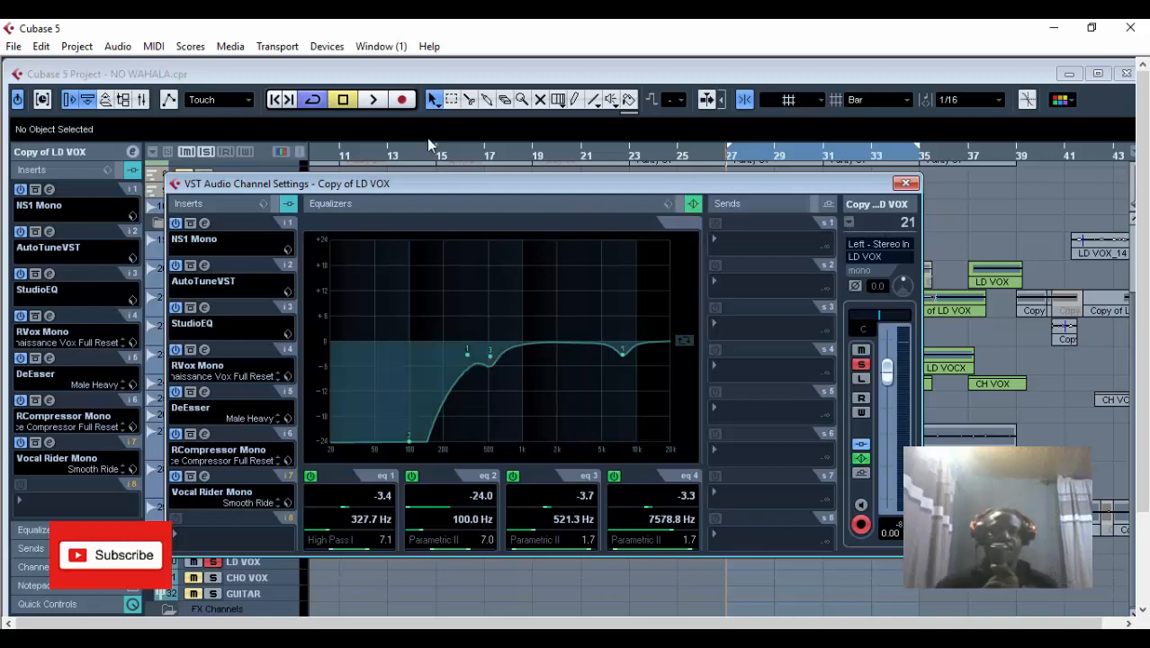
Step: Play the vocal from bar 27 with the equalizers active, bring track 21's channel settings back into view and stop playback
{"action": "left_click", "coordinate": [371, 100]}
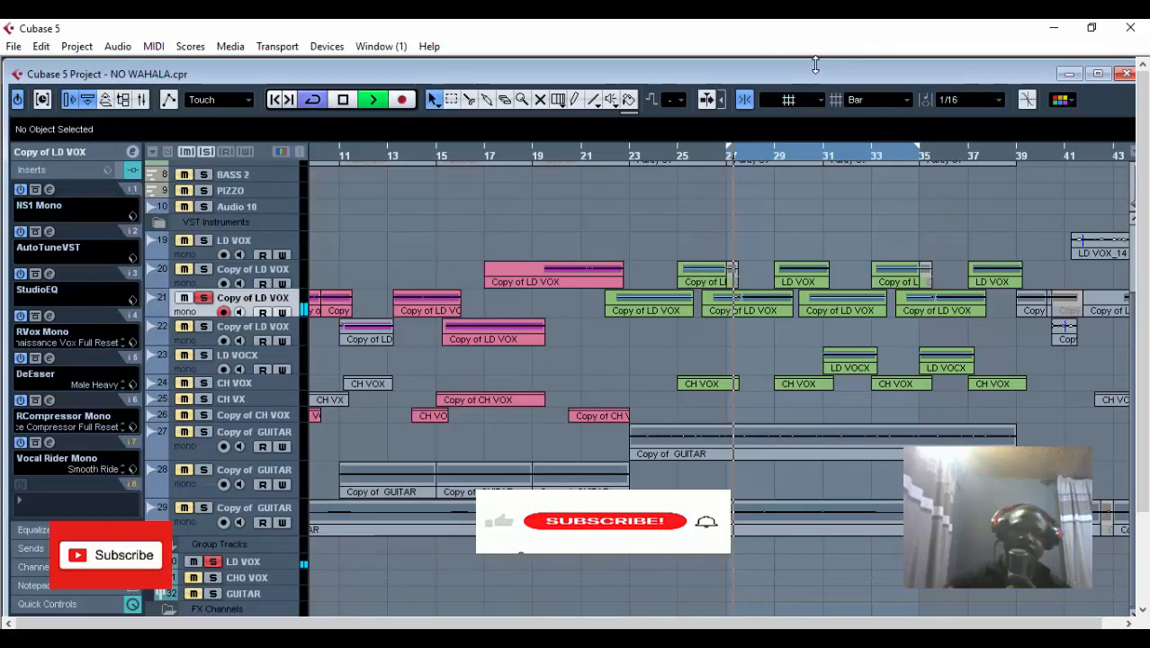
{"action": "double_click", "coordinate": [817, 75]}
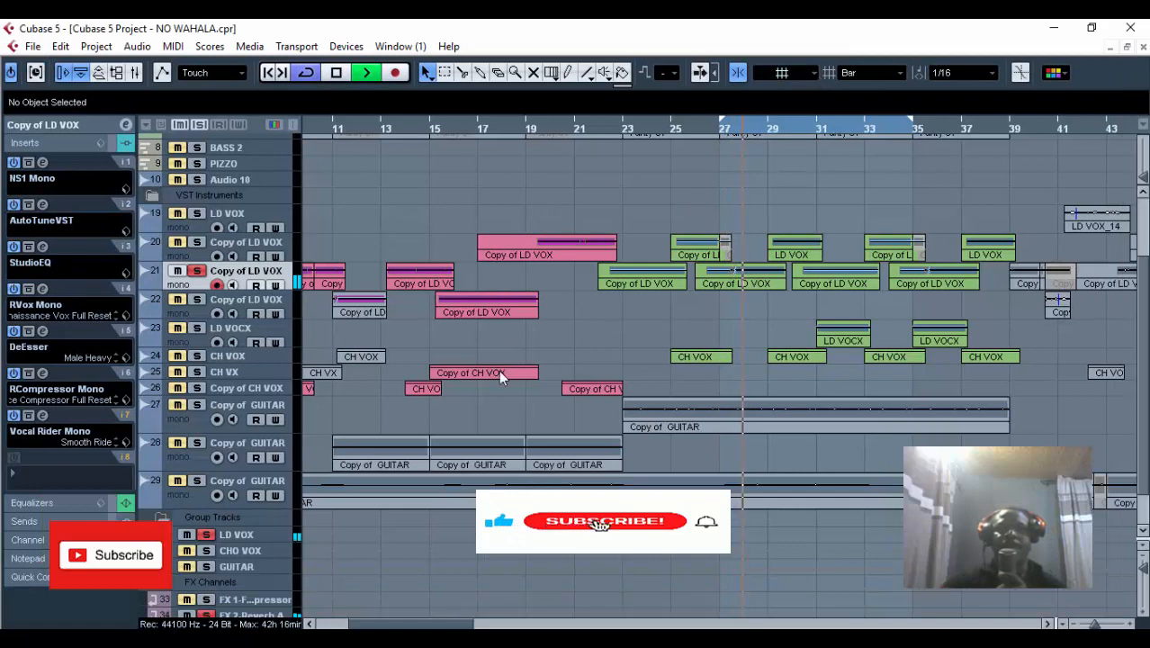
{"action": "left_click", "coordinate": [125, 126]}
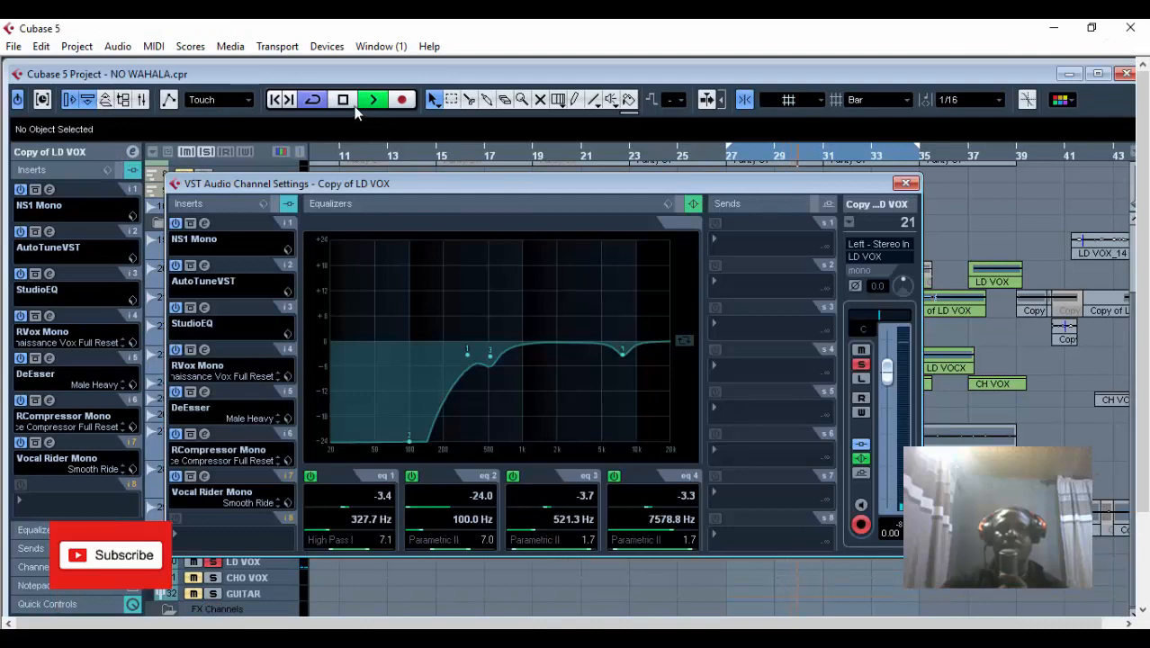
{"action": "left_click", "coordinate": [350, 102]}
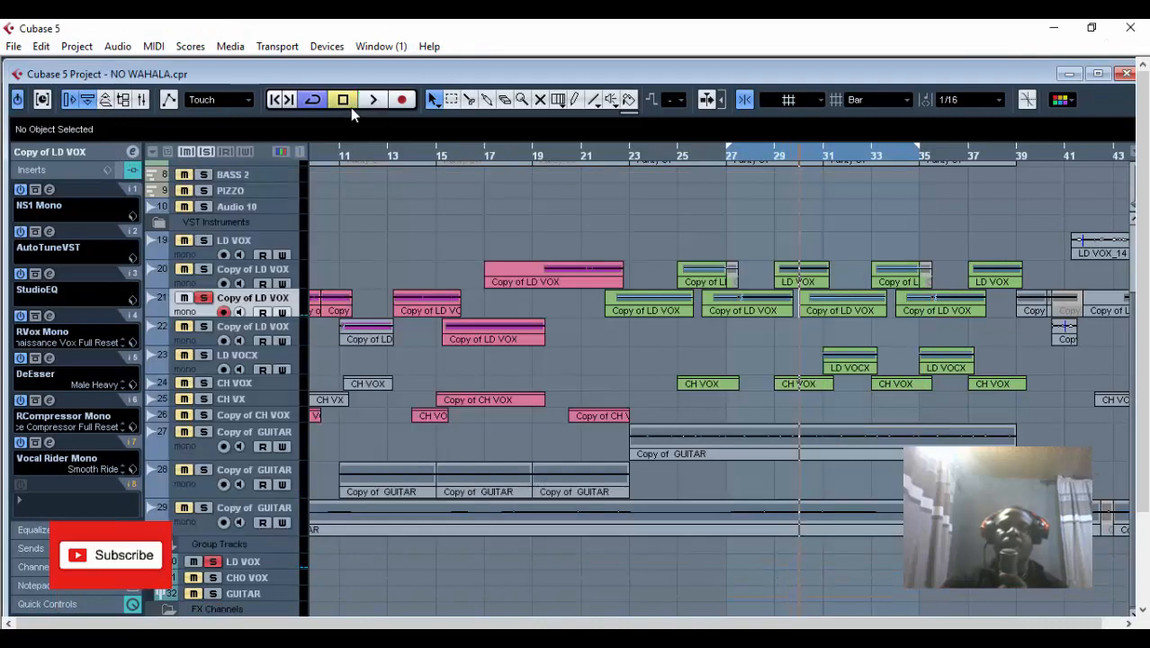
Step: Reopen track 21's channel settings, examine the four-band equalizer curve and close the settings
{"action": "left_click", "coordinate": [132, 152]}
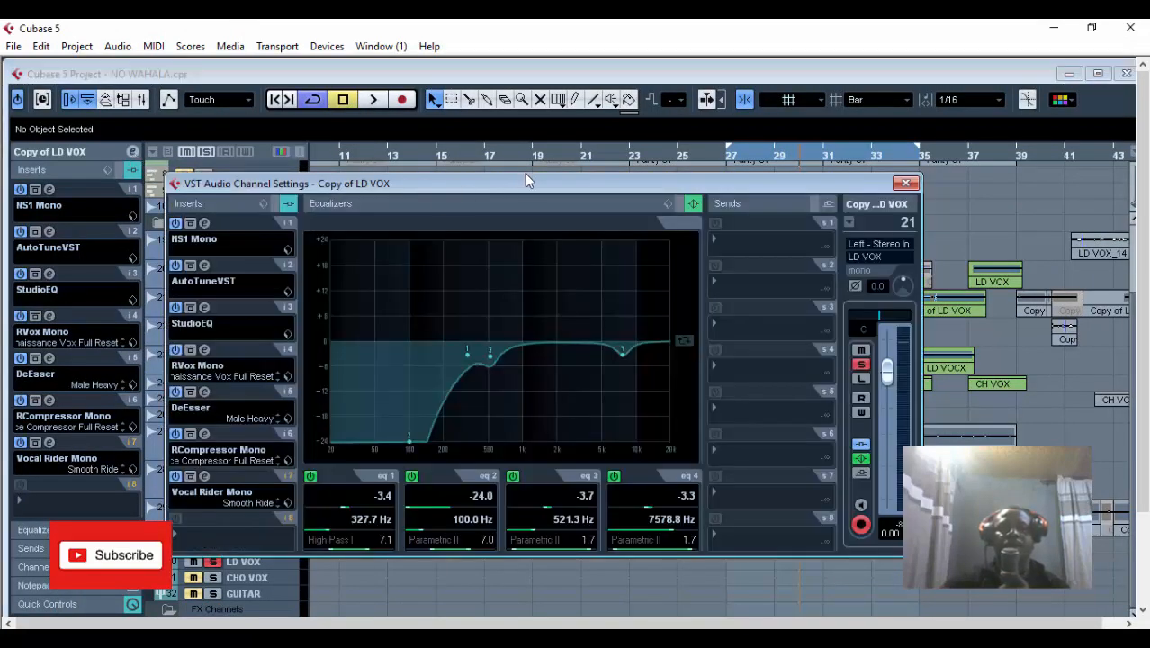
{"action": "left_click_drag", "start_coordinate": [524, 172], "coordinate": [462, 191]}
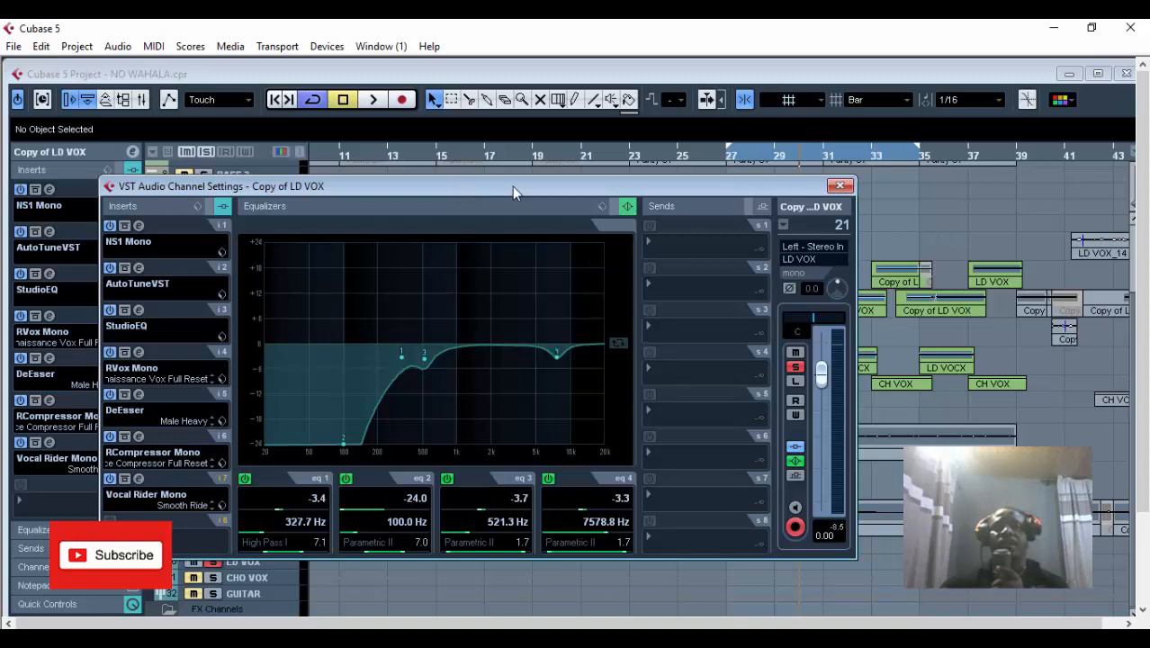
{"action": "left_click_drag", "start_coordinate": [512, 186], "coordinate": [621, 194]}
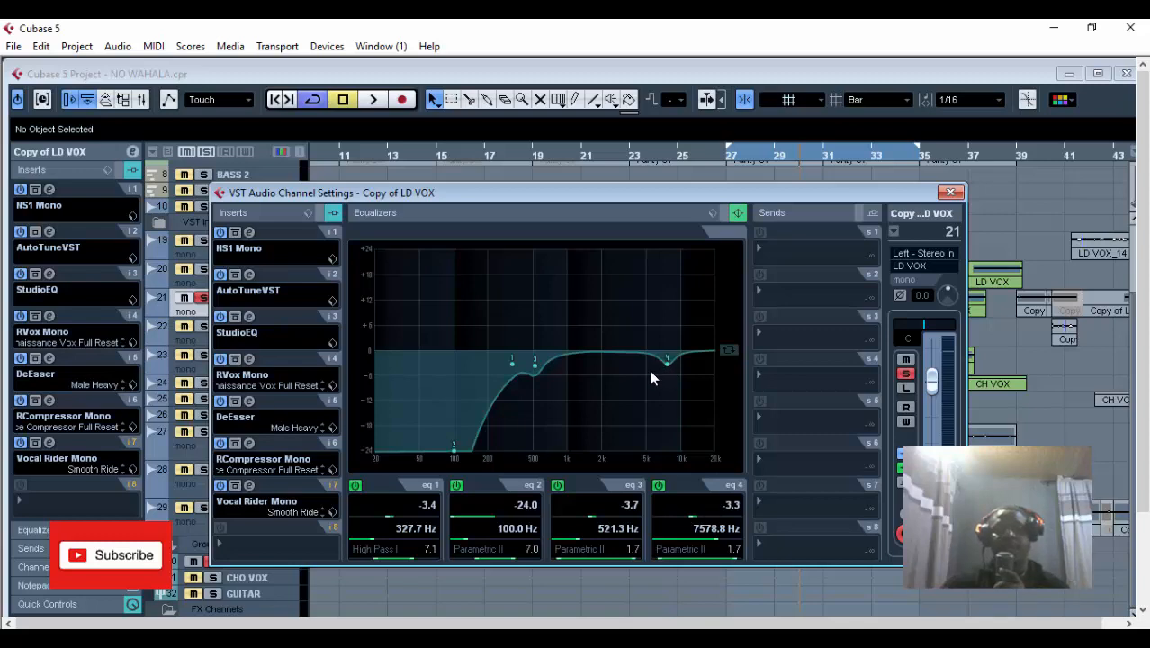
{"action": "left_click", "coordinate": [948, 193]}
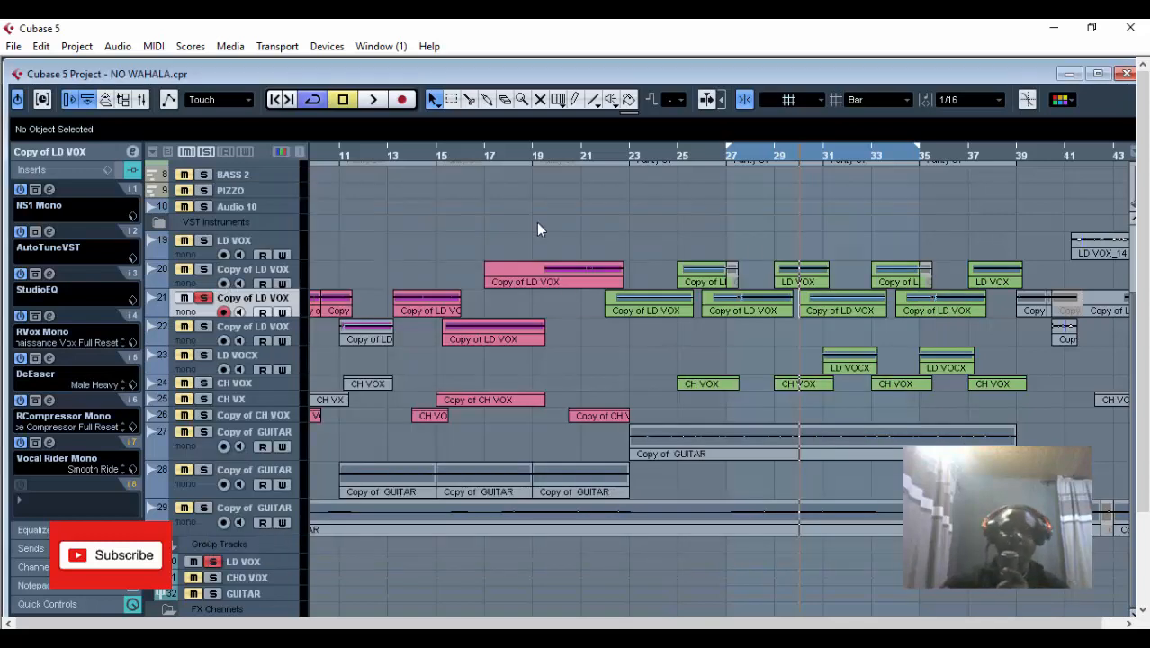
Step: Return to bar 27, maximize the project window and show the general track settings of track 21 instead of its inserts
{"action": "left_click", "coordinate": [725, 158]}
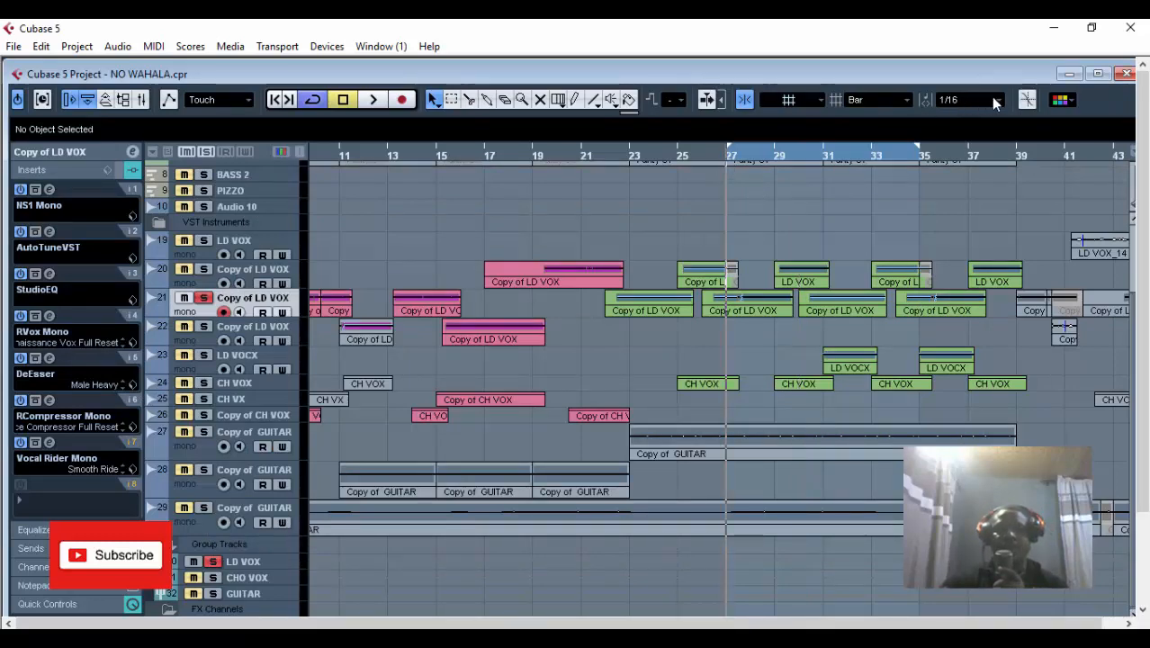
{"action": "left_click", "coordinate": [1096, 73]}
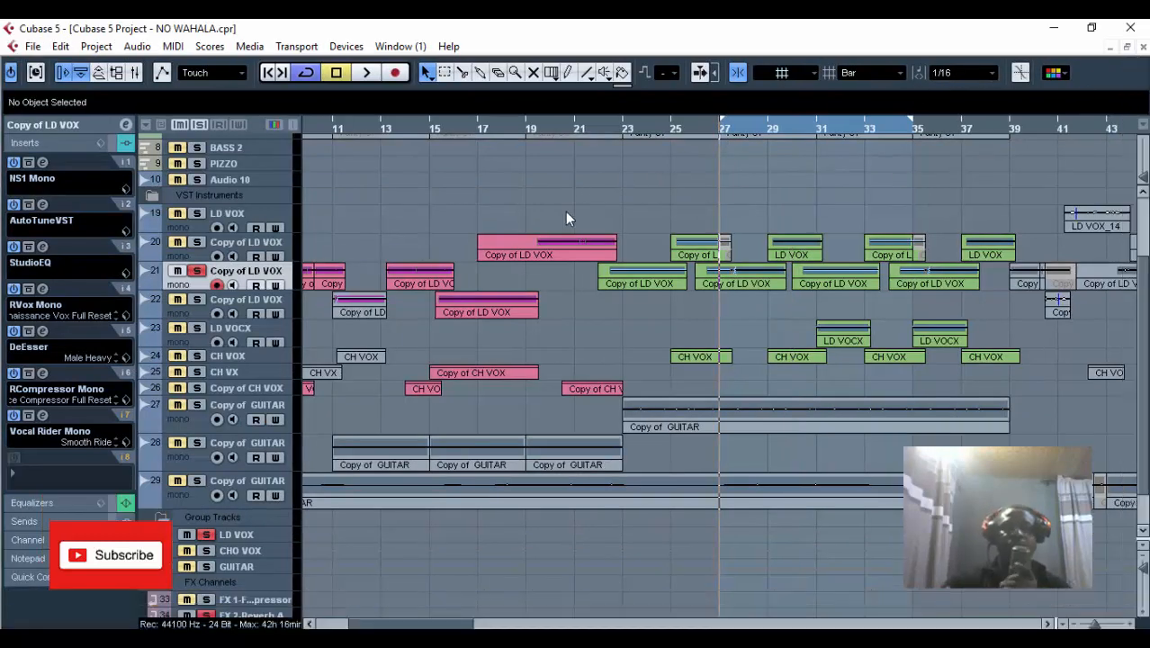
{"action": "left_click", "coordinate": [59, 126]}
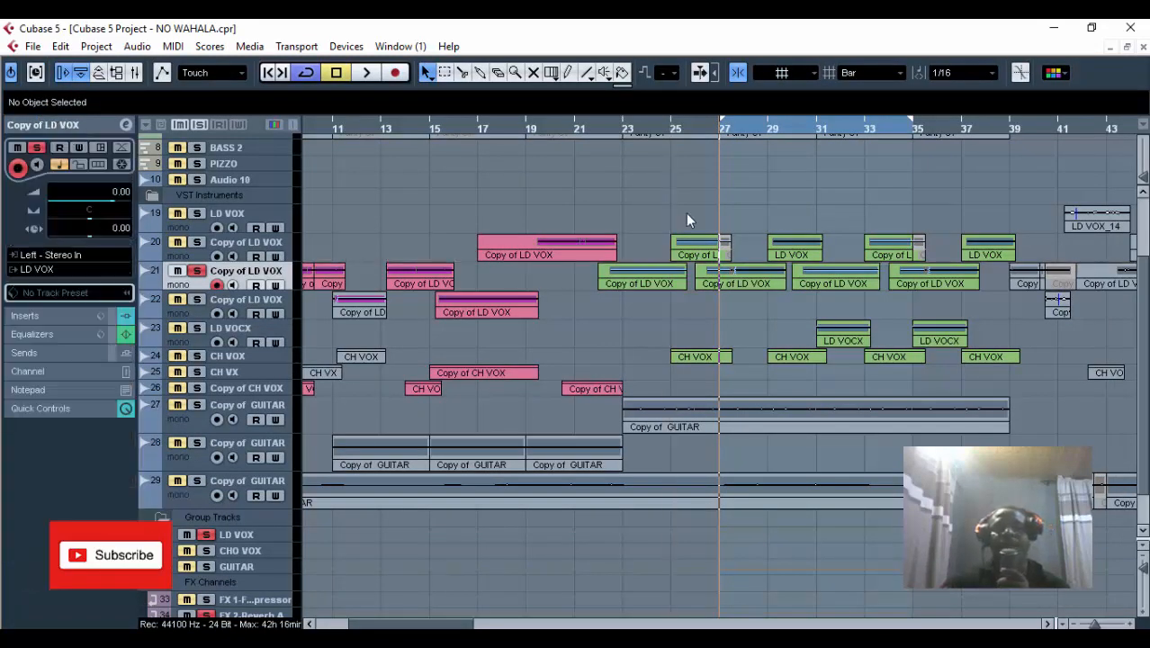
Step: Look over the complete insert chain and equalizer in track 21's channel settings once more, and close them
{"action": "scroll", "coordinate": [795, 236], "scroll_direction": "up", "scroll_amount": 4}
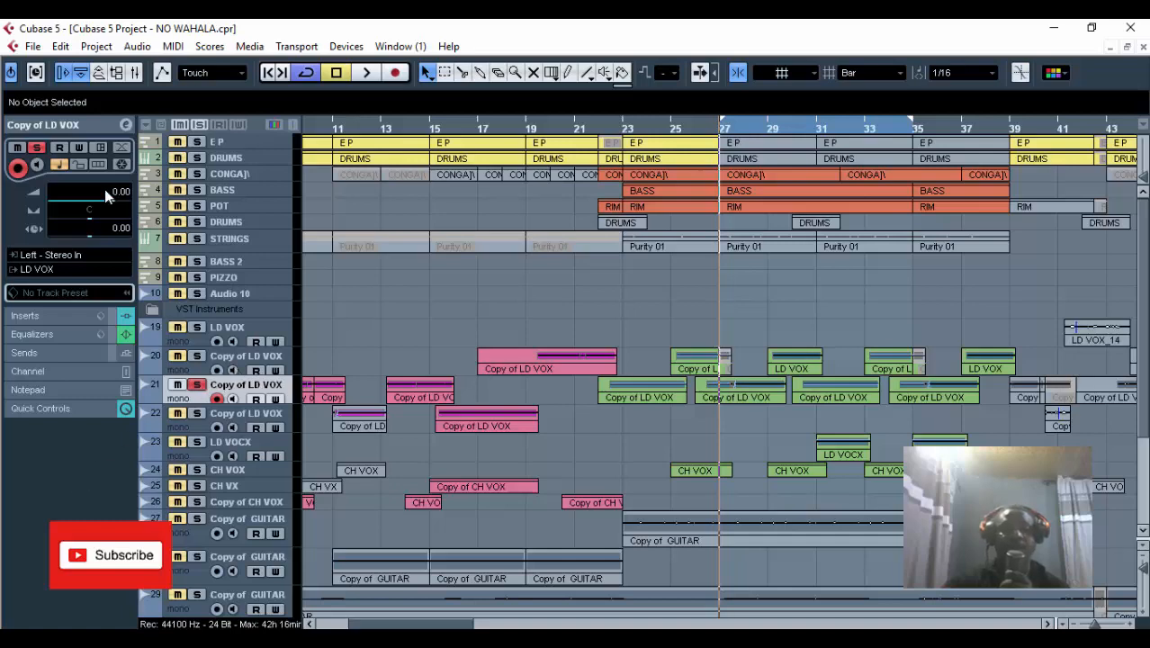
{"action": "left_click", "coordinate": [125, 127]}
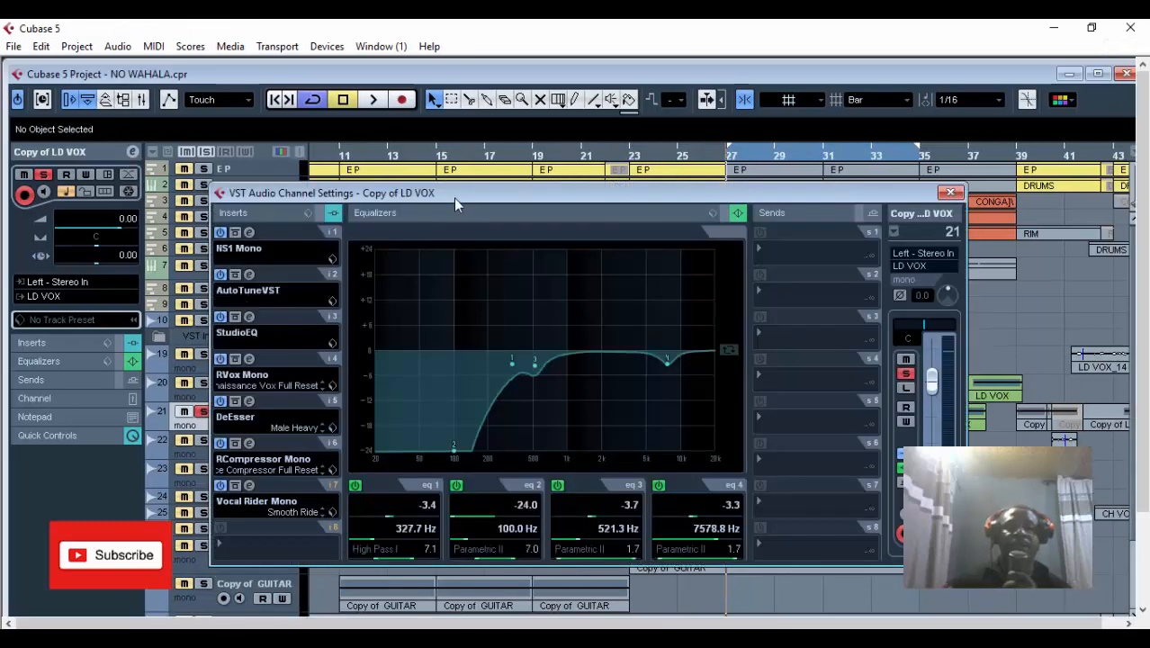
{"action": "left_click_drag", "start_coordinate": [454, 203], "coordinate": [383, 157]}
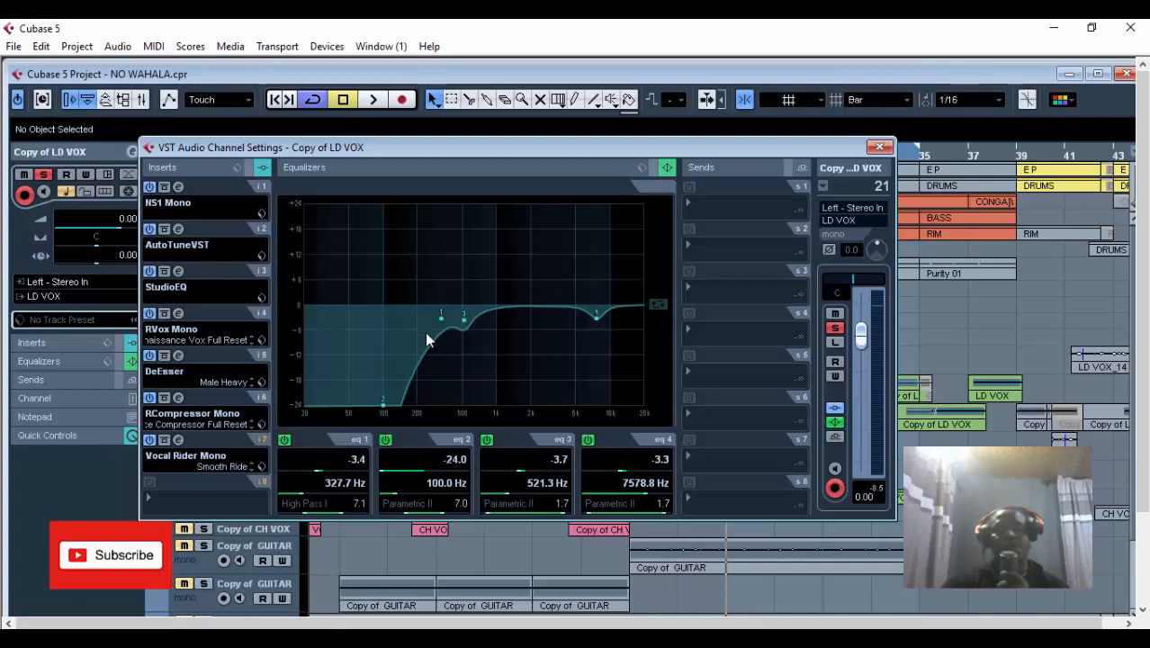
{"action": "left_click", "coordinate": [879, 148]}
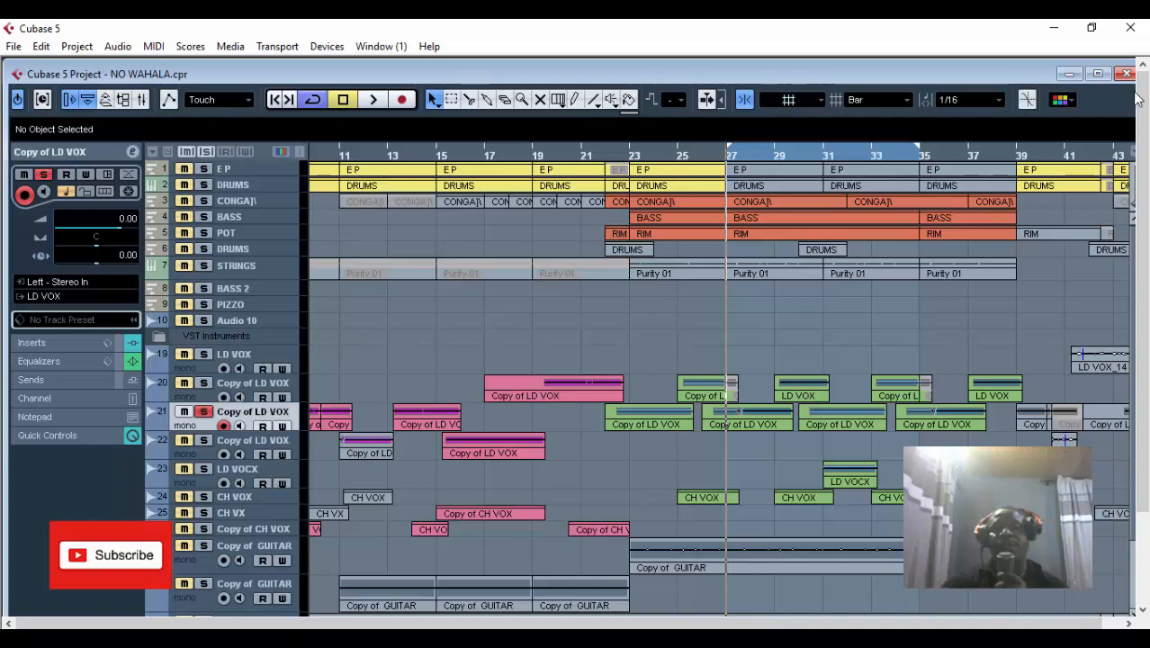
Step: Maximize the project window, clear the solo state of all tracks and mute the CHO VOX group track
{"action": "left_click", "coordinate": [1100, 74]}
{"action": "scroll", "coordinate": [378, 332], "scroll_direction": "down", "scroll_amount": 5}
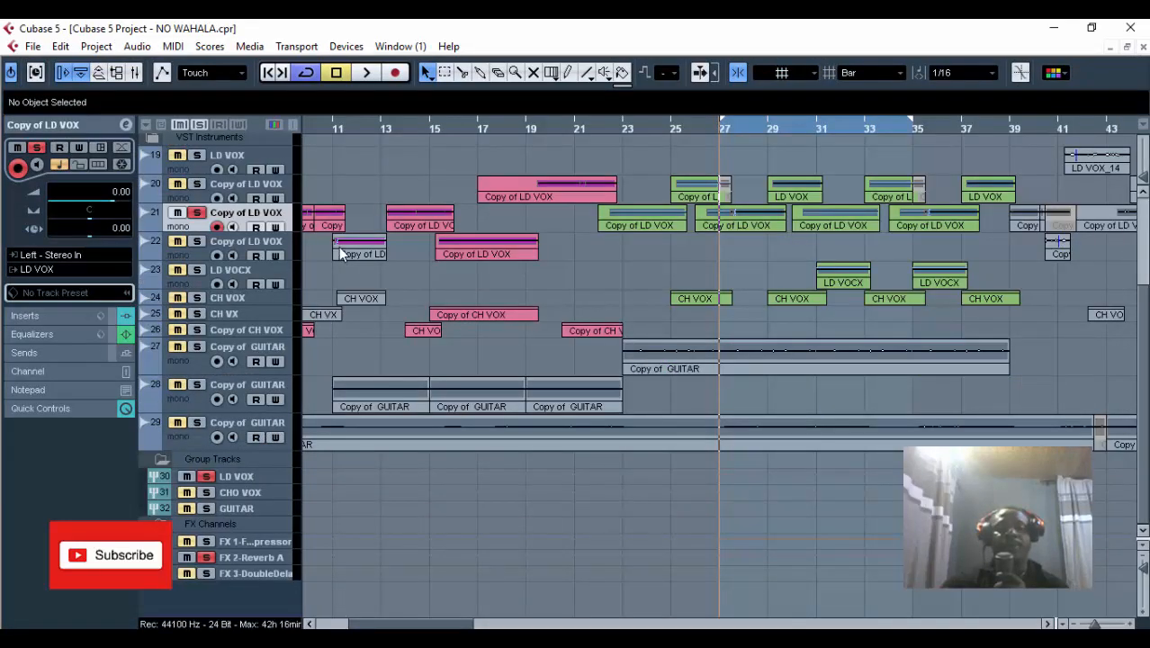
{"action": "scroll", "coordinate": [338, 246], "scroll_direction": "up", "scroll_amount": 5}
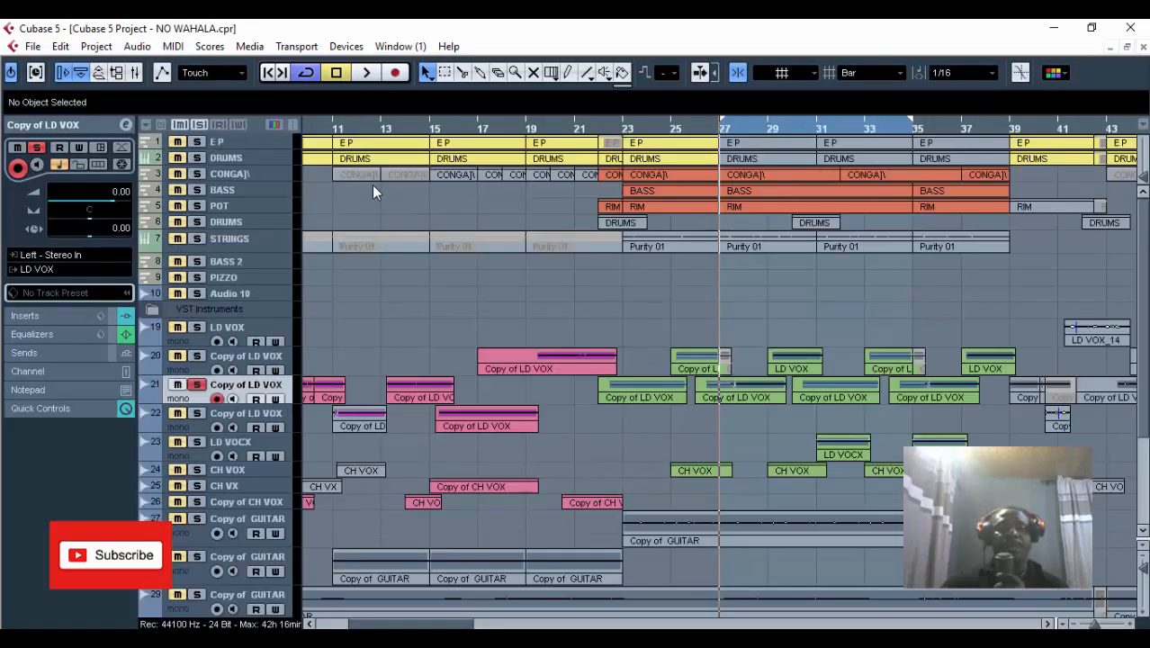
{"action": "left_click", "coordinate": [200, 125]}
{"action": "scroll", "coordinate": [203, 439], "scroll_direction": "down", "scroll_amount": 5}
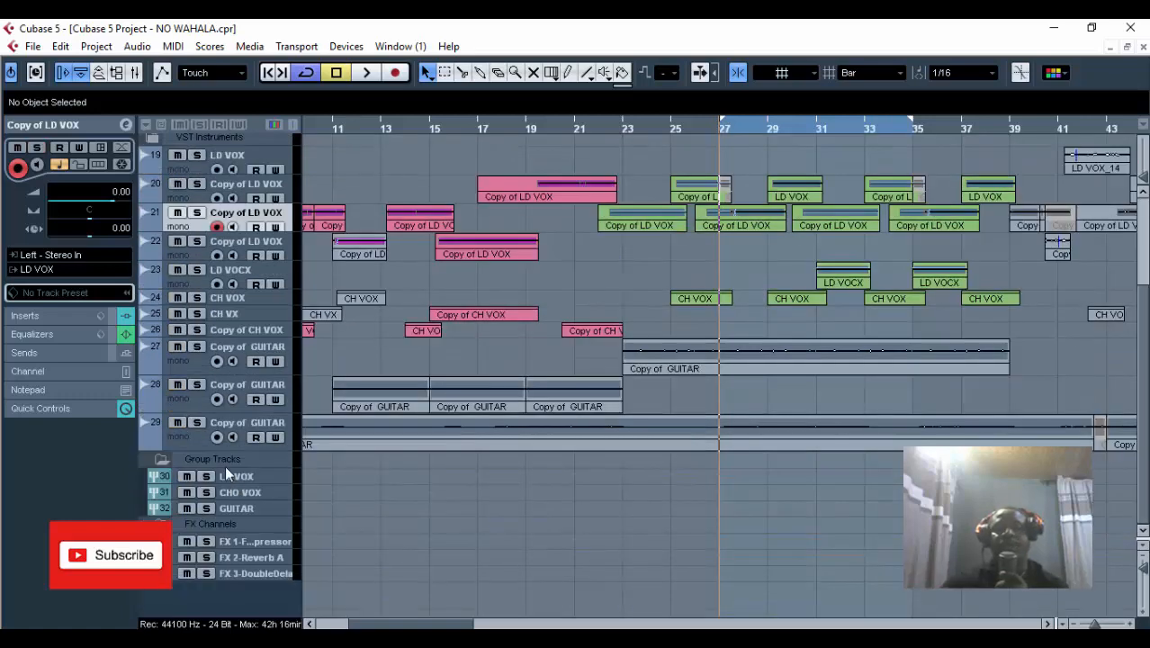
{"action": "left_click", "coordinate": [186, 492]}
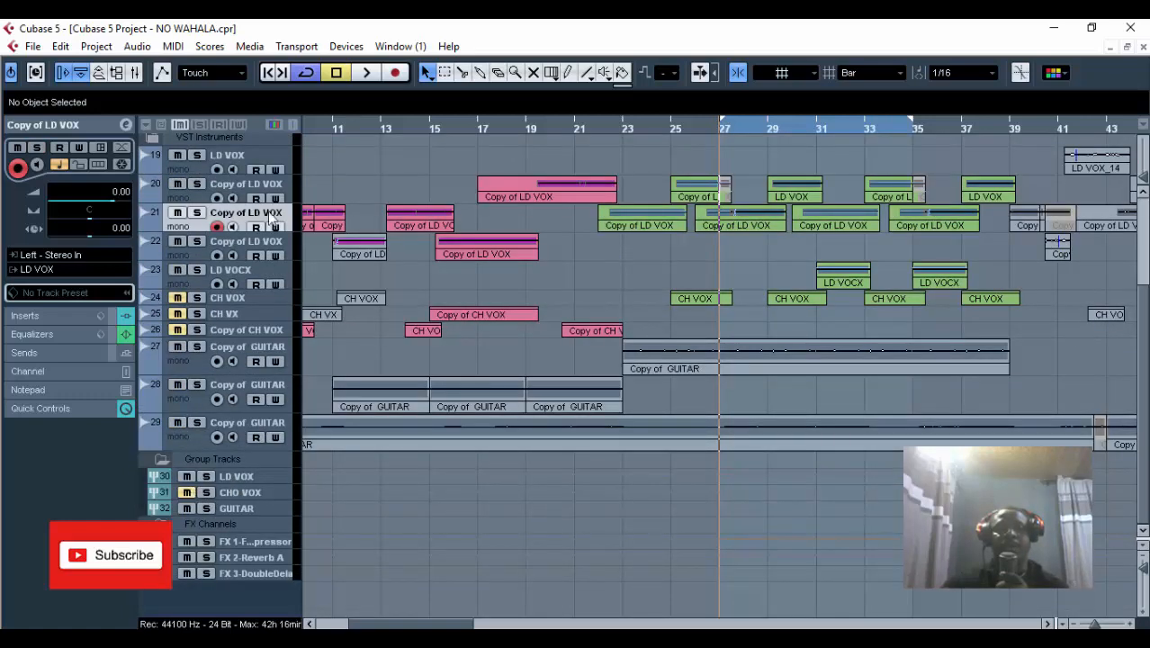
Step: Play the mix from bar 27, unmute the CHO VOX group during playback and collapse the loop range at bar 27
{"action": "left_click", "coordinate": [368, 74]}
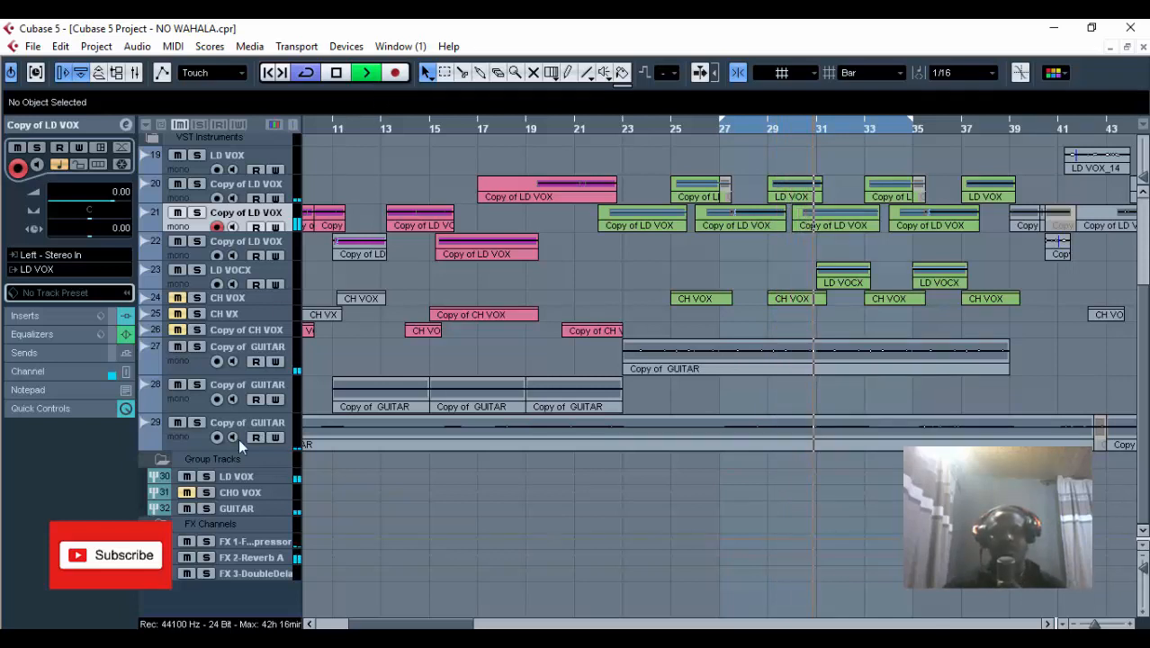
{"action": "left_click", "coordinate": [186, 492]}
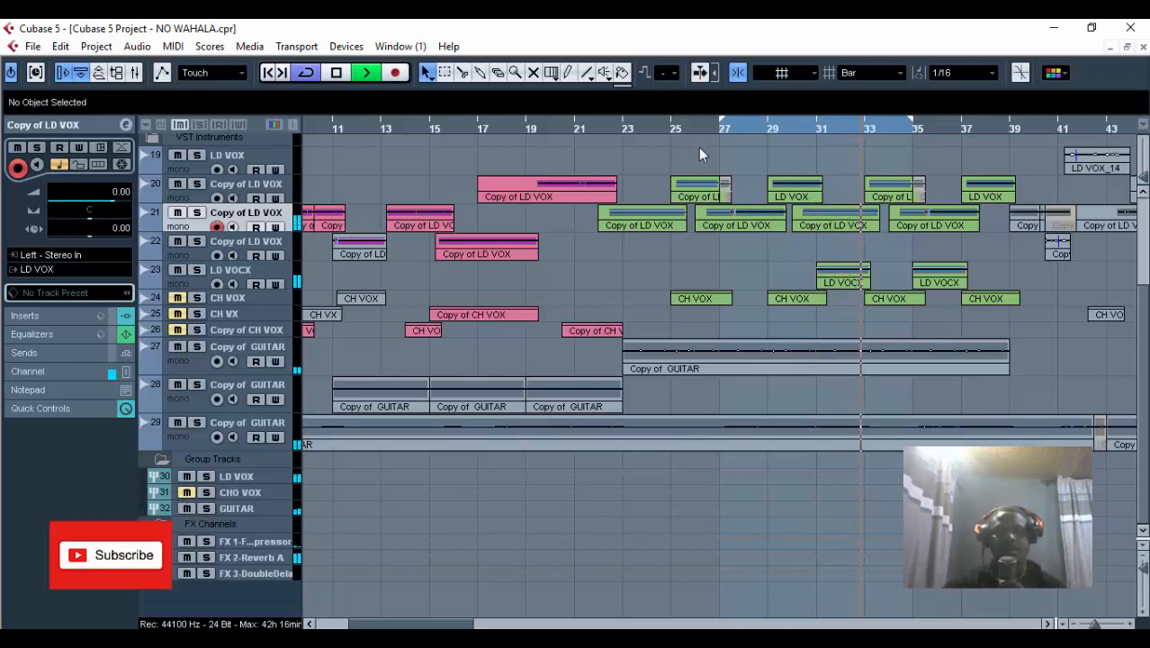
{"action": "left_click_drag", "start_coordinate": [720, 117], "coordinate": [719, 117]}
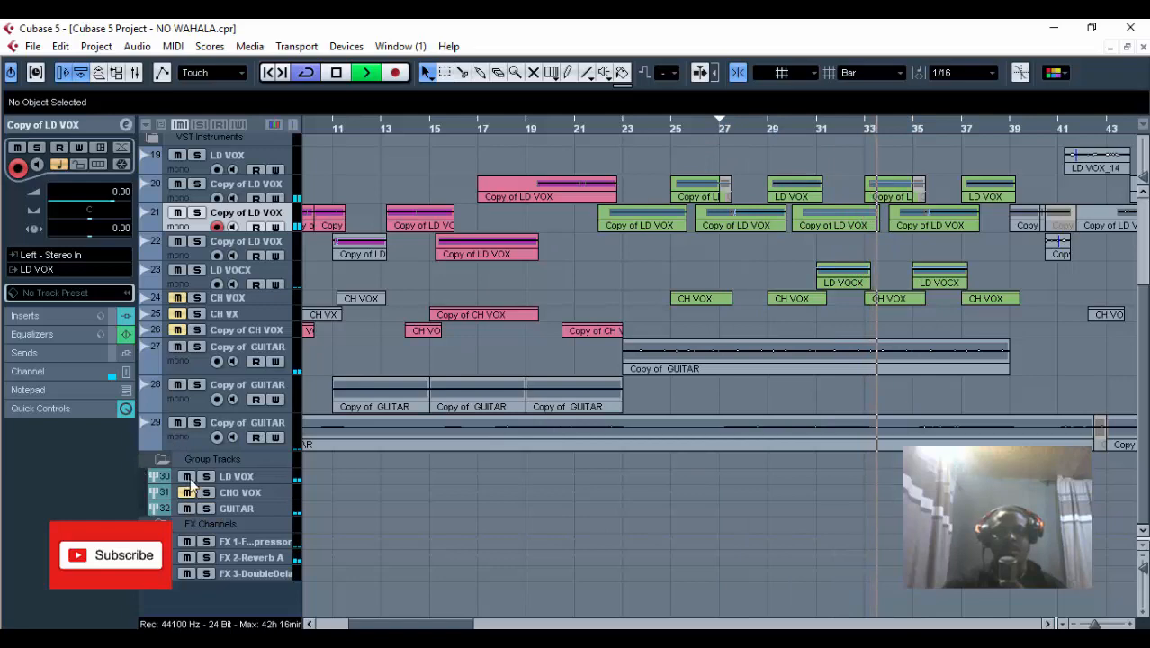
Step: Listen to the full mix past bar 37 with more of the arrangement in view, and stop playback
{"action": "left_click", "coordinate": [1073, 623]}
{"action": "left_click", "coordinate": [1073, 624]}
{"action": "scroll", "coordinate": [846, 438], "scroll_direction": "up", "scroll_amount": 4}
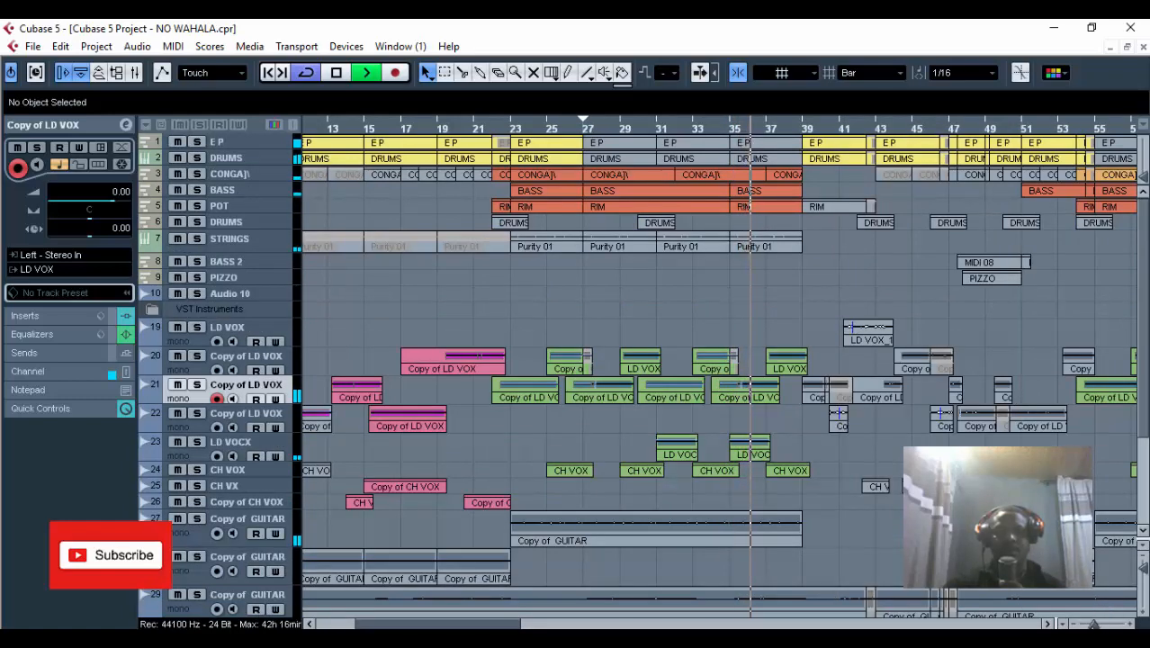
{"action": "left_click", "coordinate": [1073, 623]}
{"action": "left_click", "coordinate": [1073, 623]}
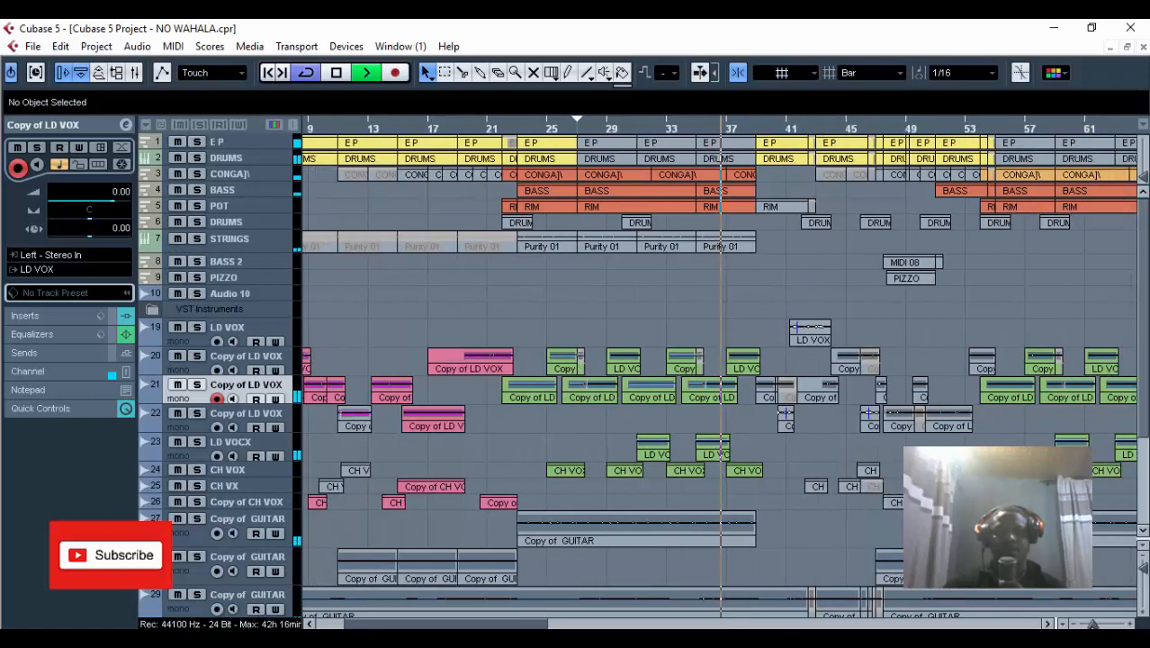
{"action": "left_click", "coordinate": [1073, 624]}
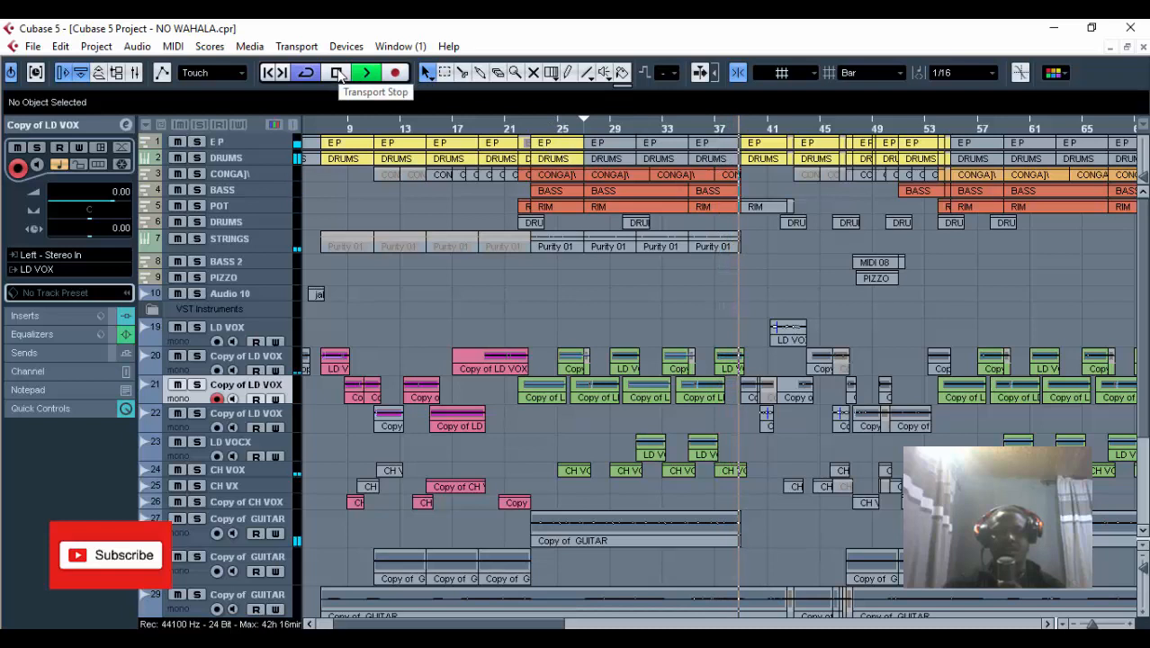
{"action": "left_click", "coordinate": [338, 74]}
Step: Set the loop range to the RIM part at bars 27 to 35 on the POT track, move the playhead to bar 29 and deselect the part
{"action": "left_click", "coordinate": [634, 208]}
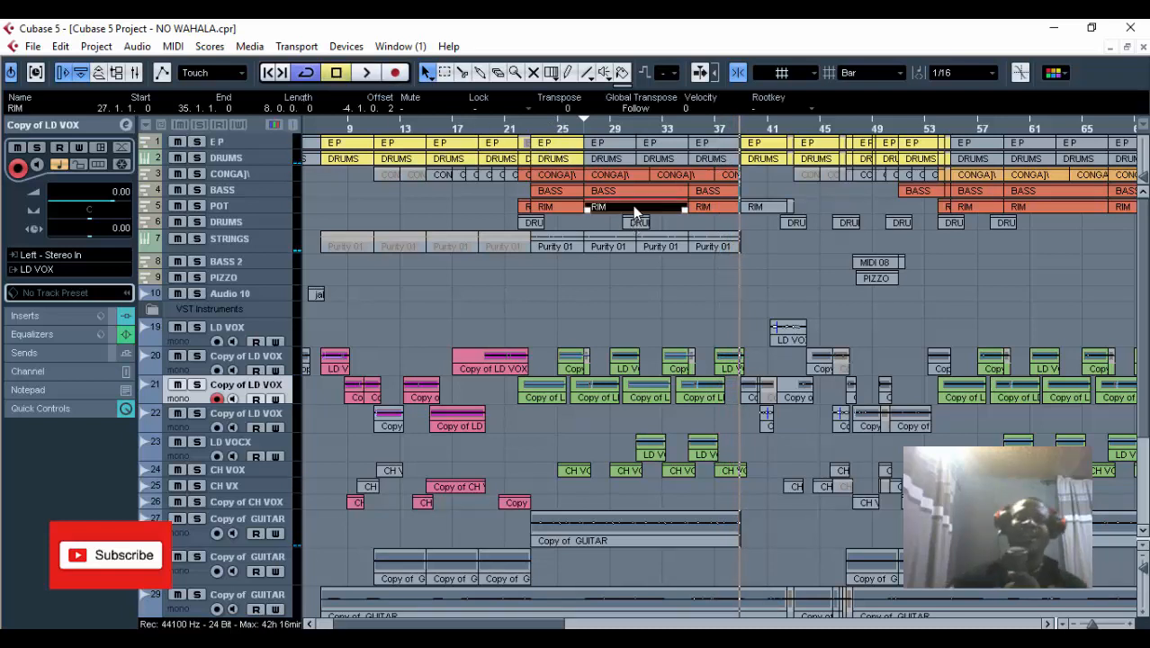
{"action": "key", "text": "p"}
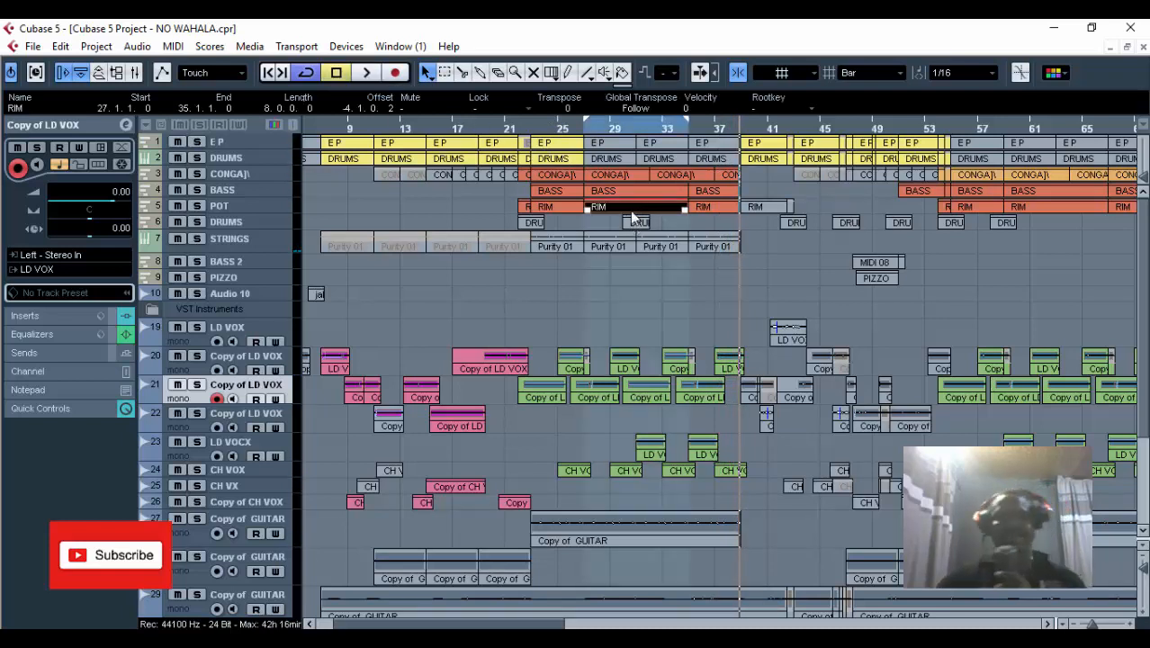
{"action": "left_click", "coordinate": [605, 127]}
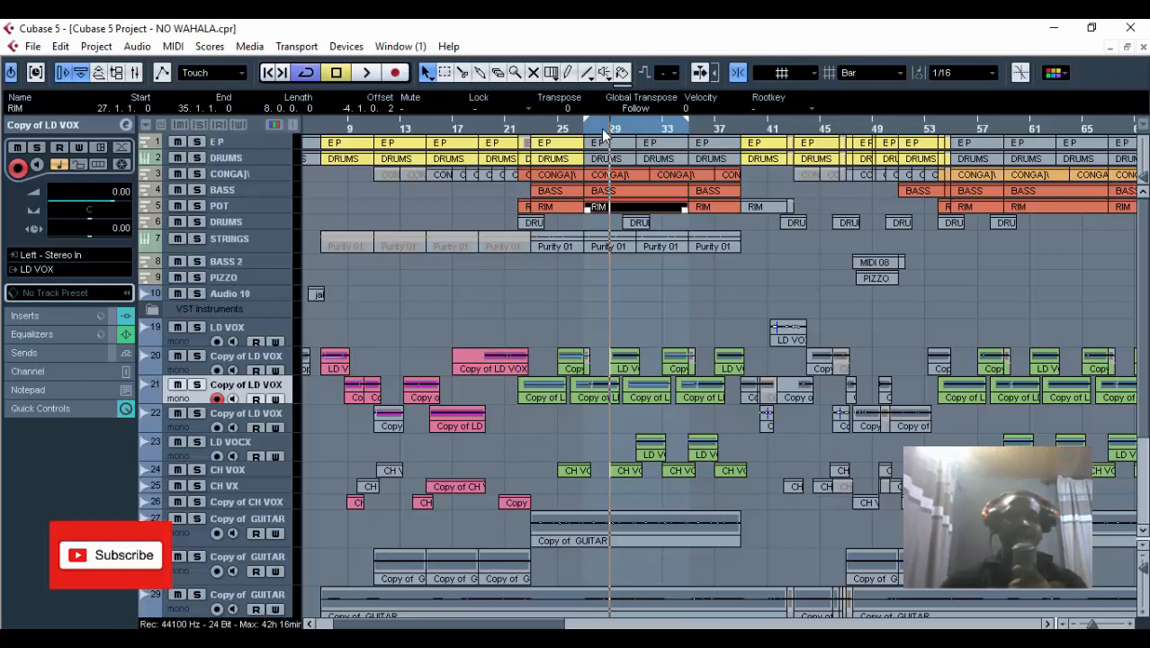
{"action": "left_click", "coordinate": [624, 276]}
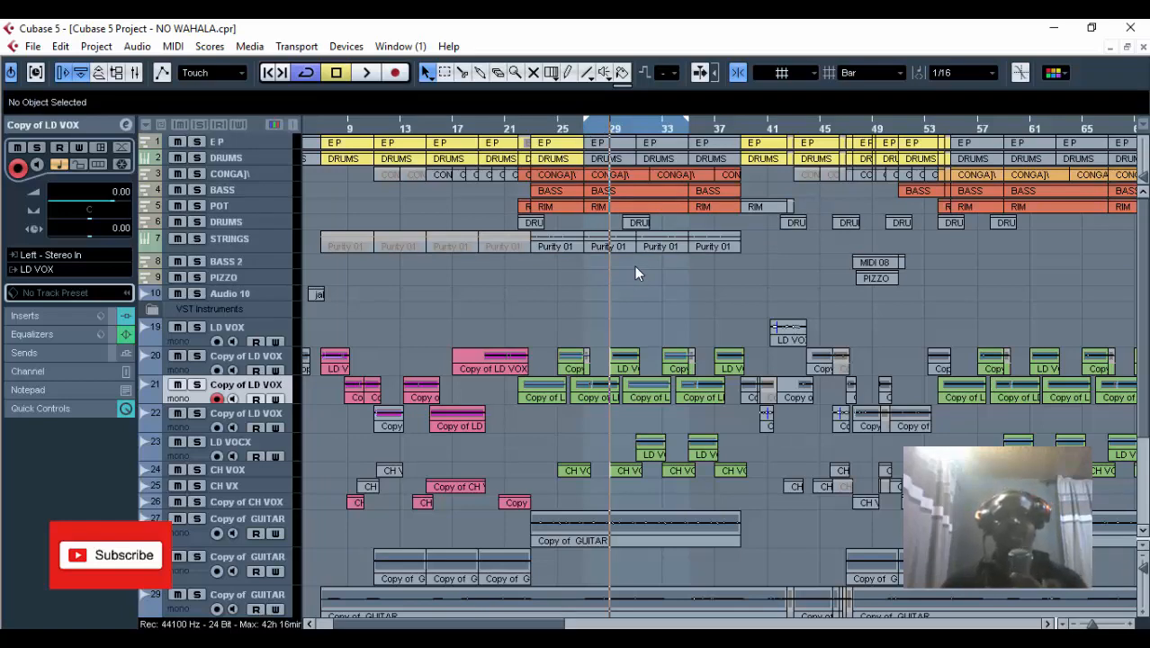
Step: Zoom the arrangement around bar 29 so that about bars 11 to 47 are in view
{"action": "key", "text": "h"}
{"action": "key", "text": "h"}
{"action": "key", "text": "h"}
{"action": "key", "text": "h"}
{"action": "key", "text": "h"}
{"action": "key", "text": "h"}
{"action": "key", "text": "g"}
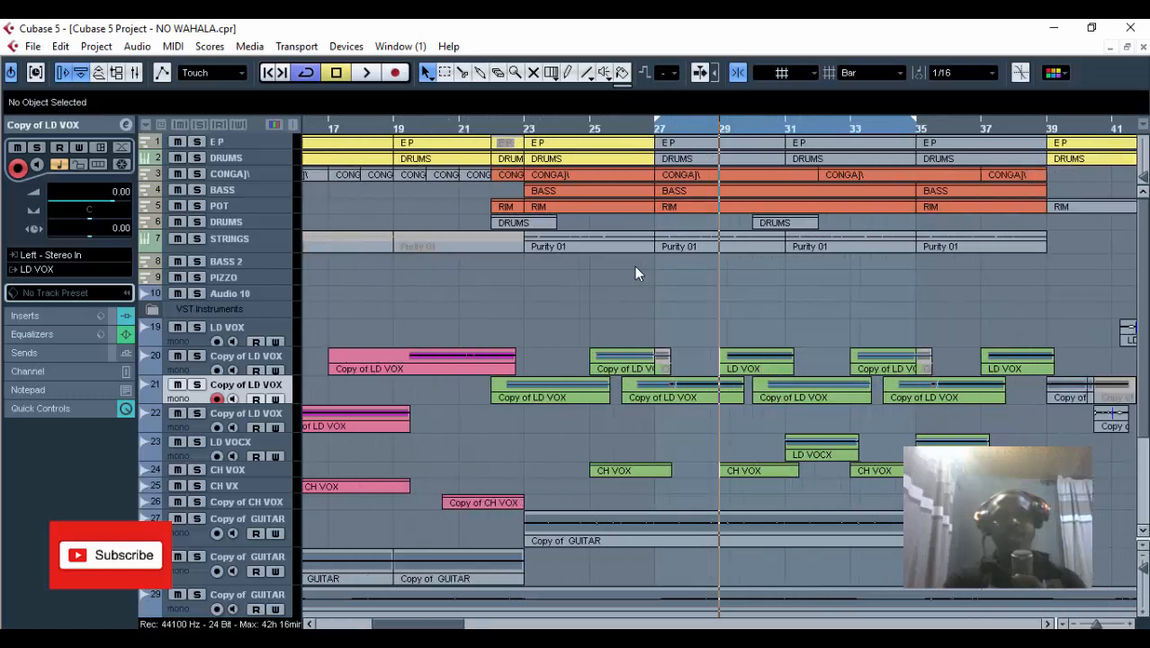
{"action": "key", "text": "g"}
{"action": "key", "text": "g"}
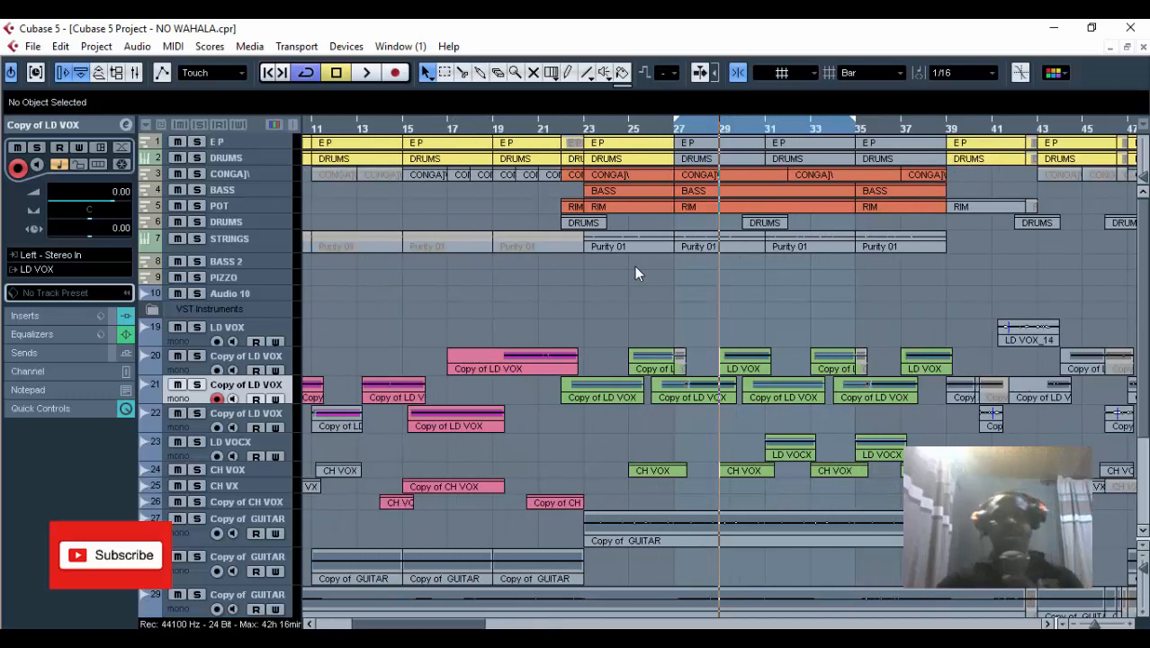